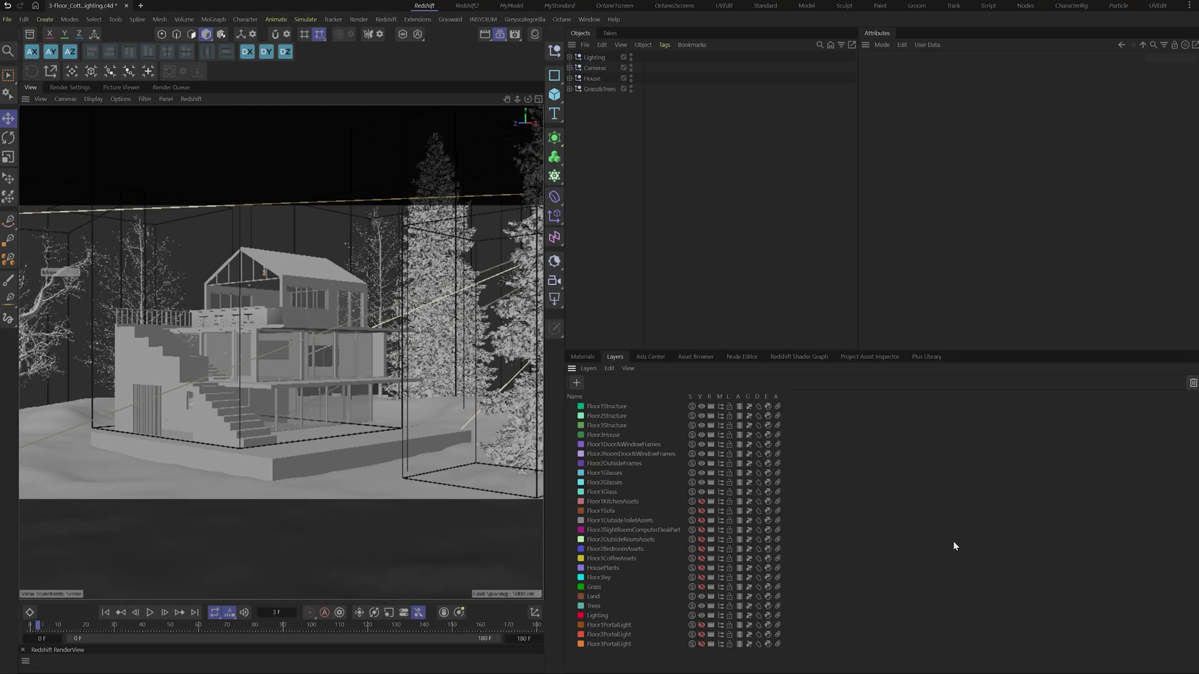
Turn off material display in the perspective viewport.
left_click(537, 104)
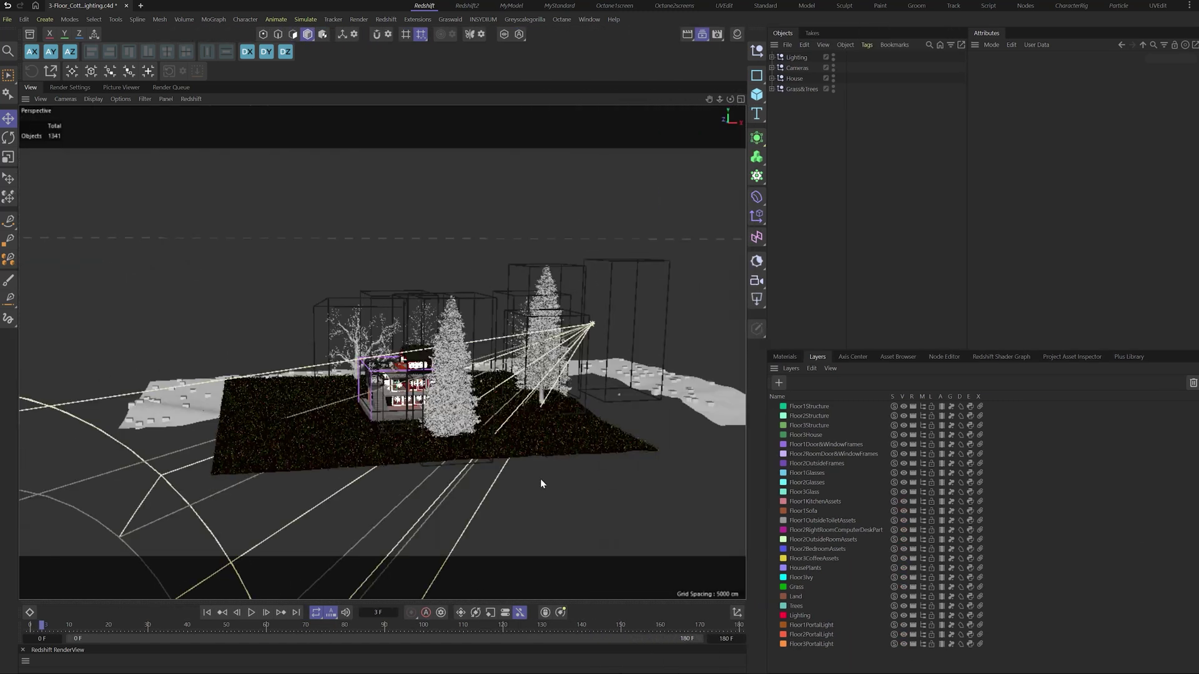
left_click_drag(546, 552, 522, 325, "alt")
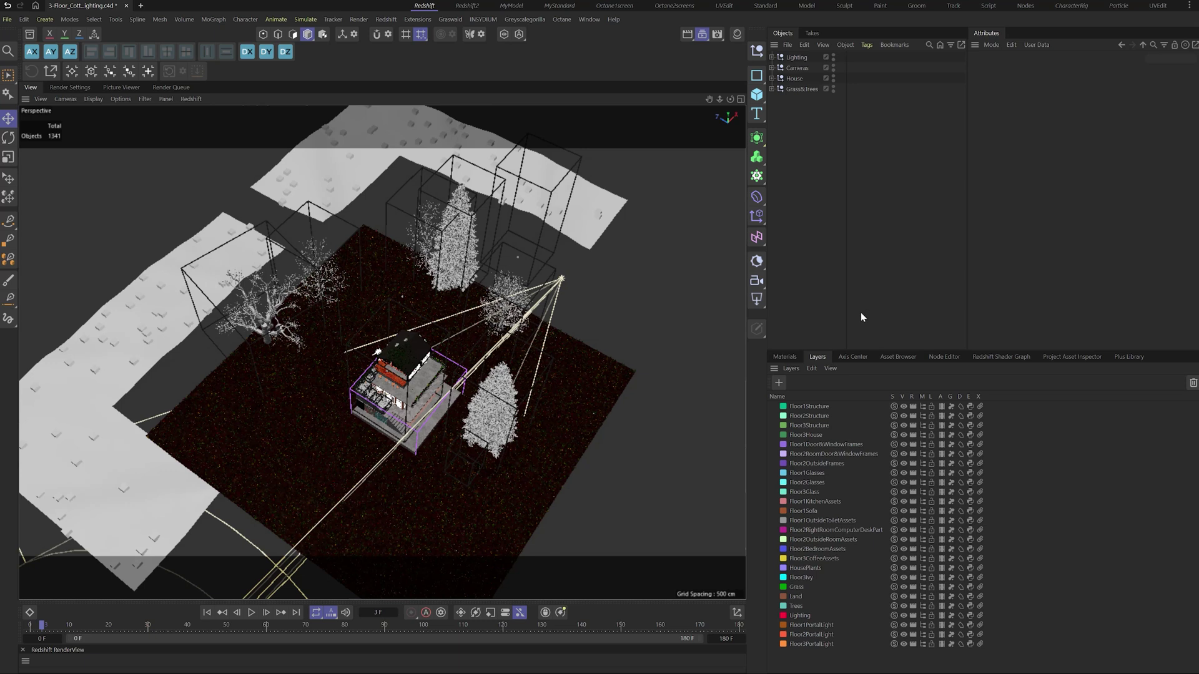
key("shift+v")
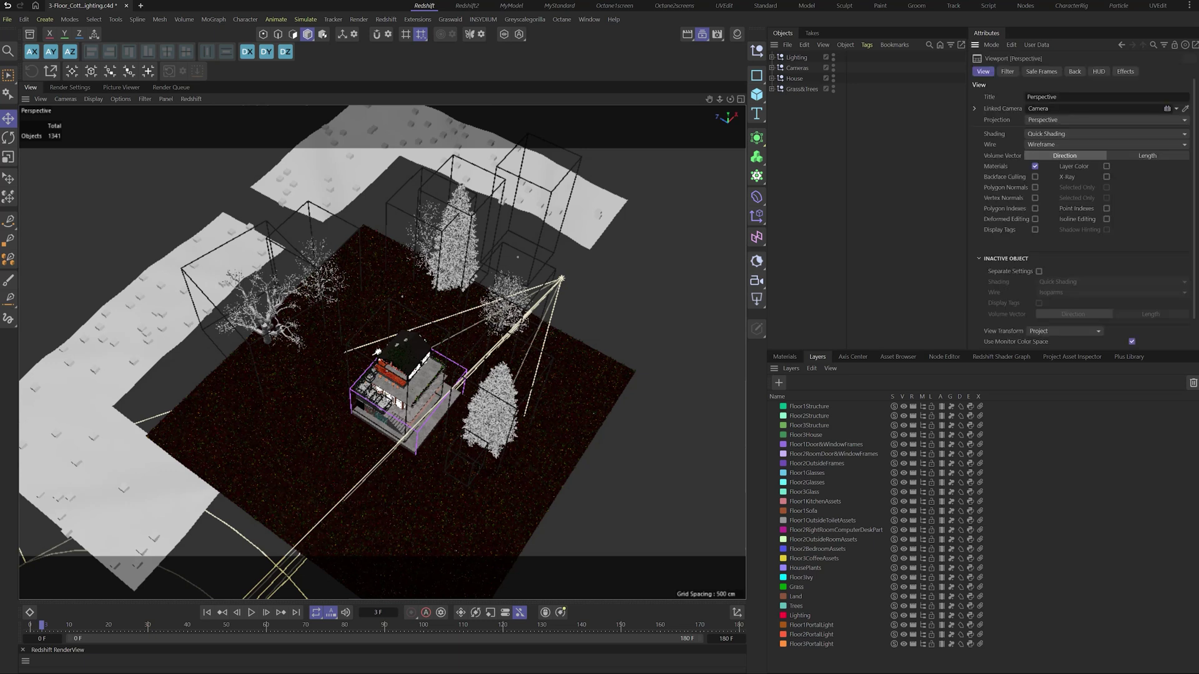
left_click(1035, 167)
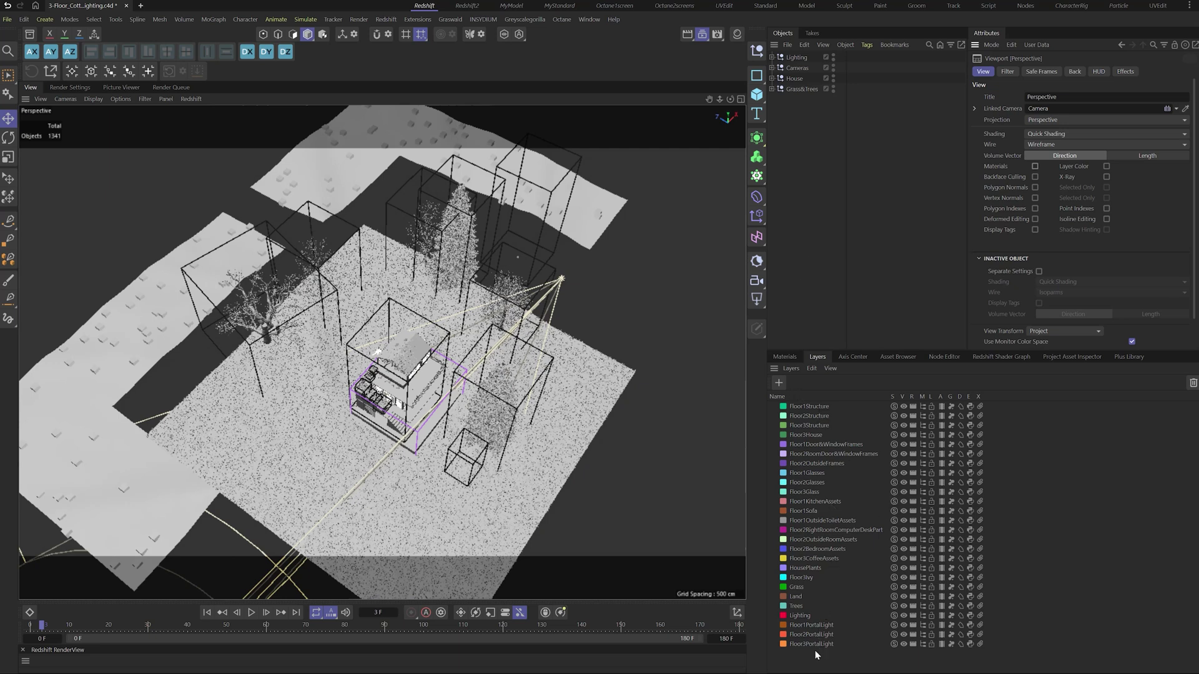
Expand the Lighting group, select its objects from RS Spot LightGodRays to RS Sun, and view their available layer commands.
left_click(772, 57)
left_click(810, 68)
left_click(803, 121, "shift")
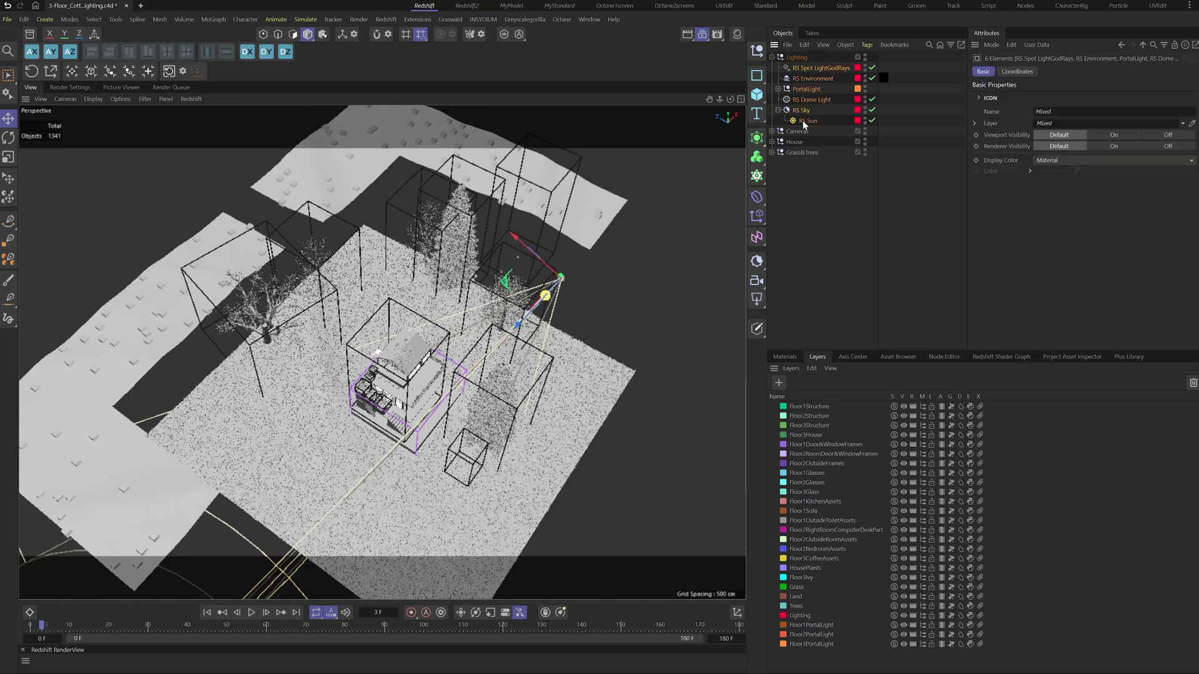
right_click(803, 121)
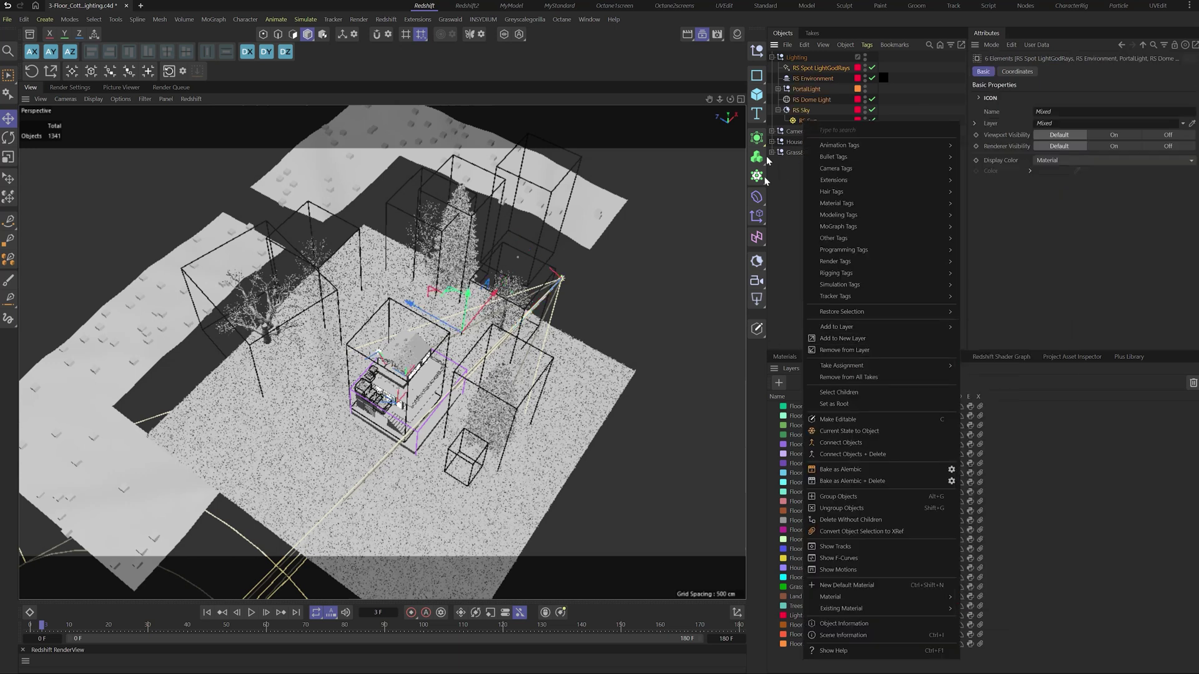
left_click(867, 350)
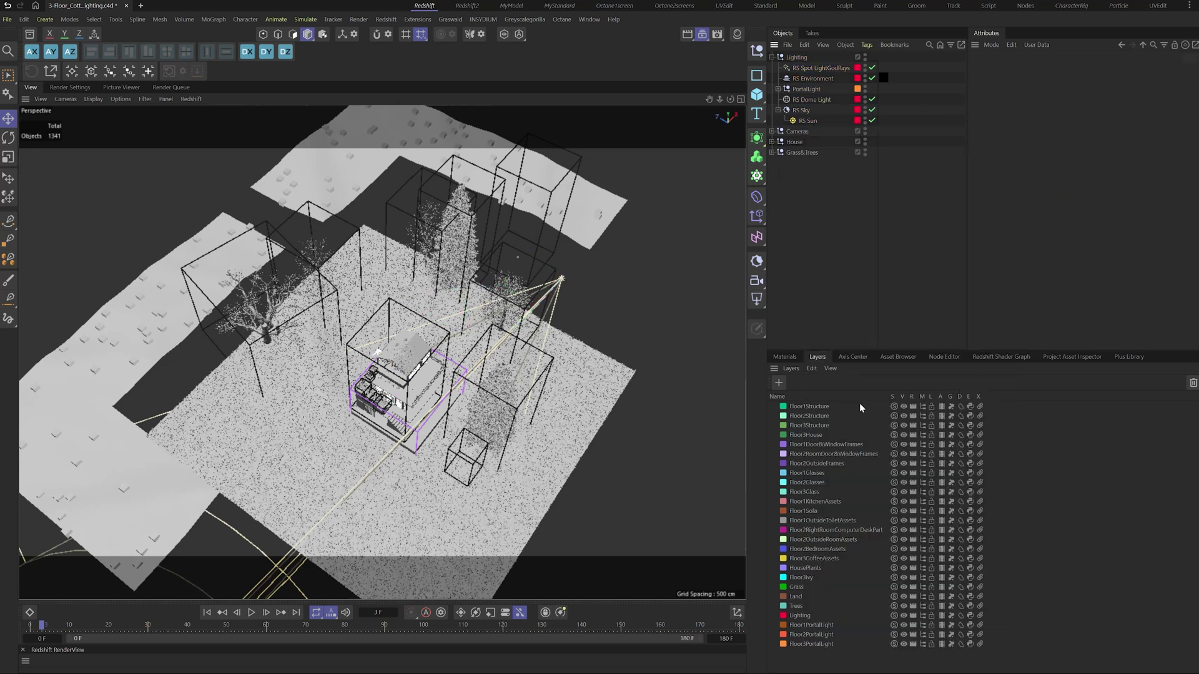
Solo the Floor1Structure layer to inspect its geometry, and end the solo to show the full scene.
left_click(895, 407)
scroll(361, 455, "up", 6)
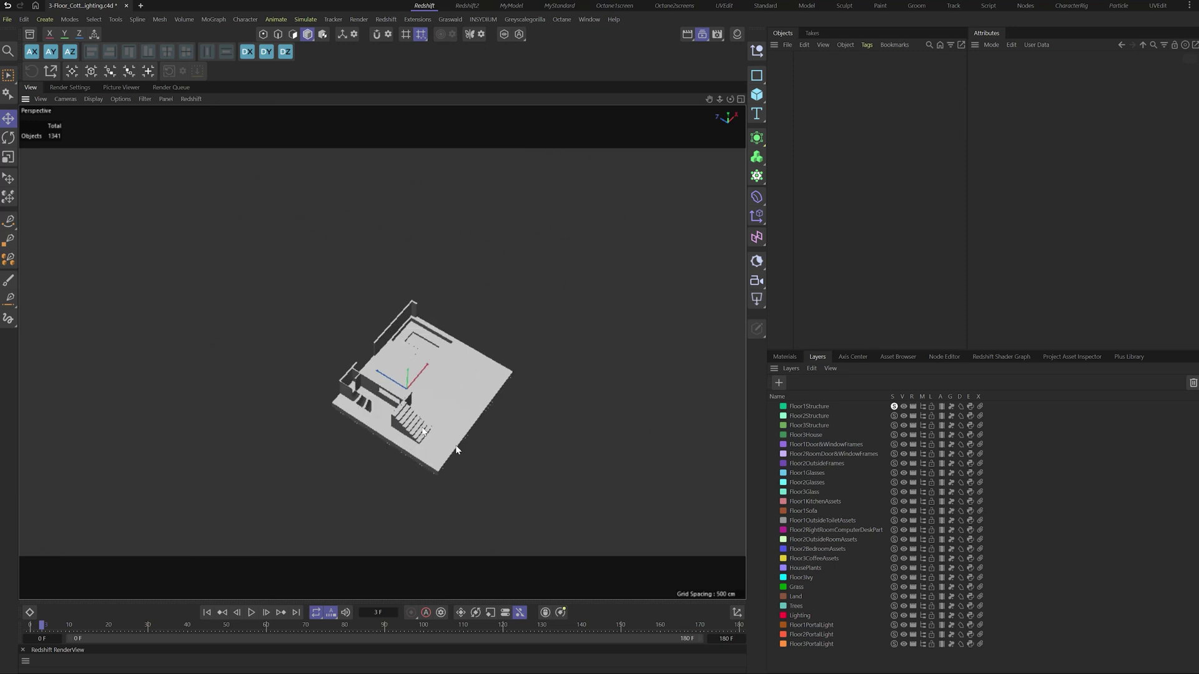
left_click_drag(482, 482, 389, 400, "alt")
left_click(895, 406)
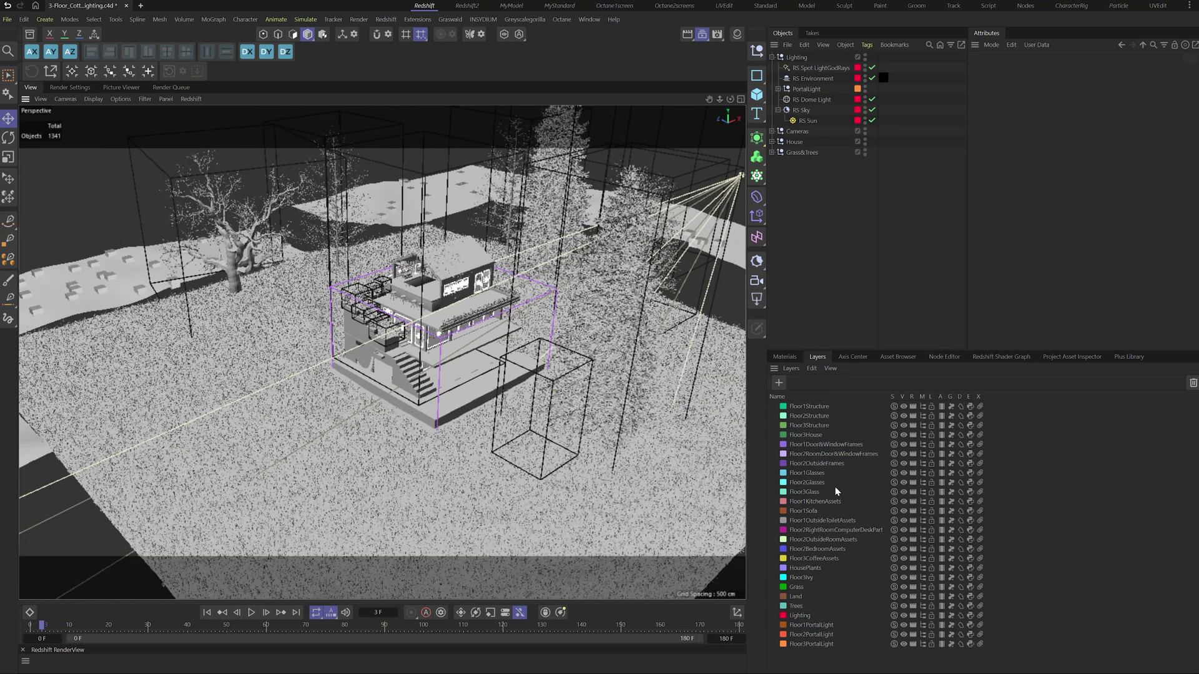
Hide the Grass layer to view the bare land around the house, and show it again.
left_click(904, 587)
mouse_move(347, 463)
left_mouse_down("alt")
mouse_move(323, 454)
mouse_move(340, 465)
left_mouse_up("alt")
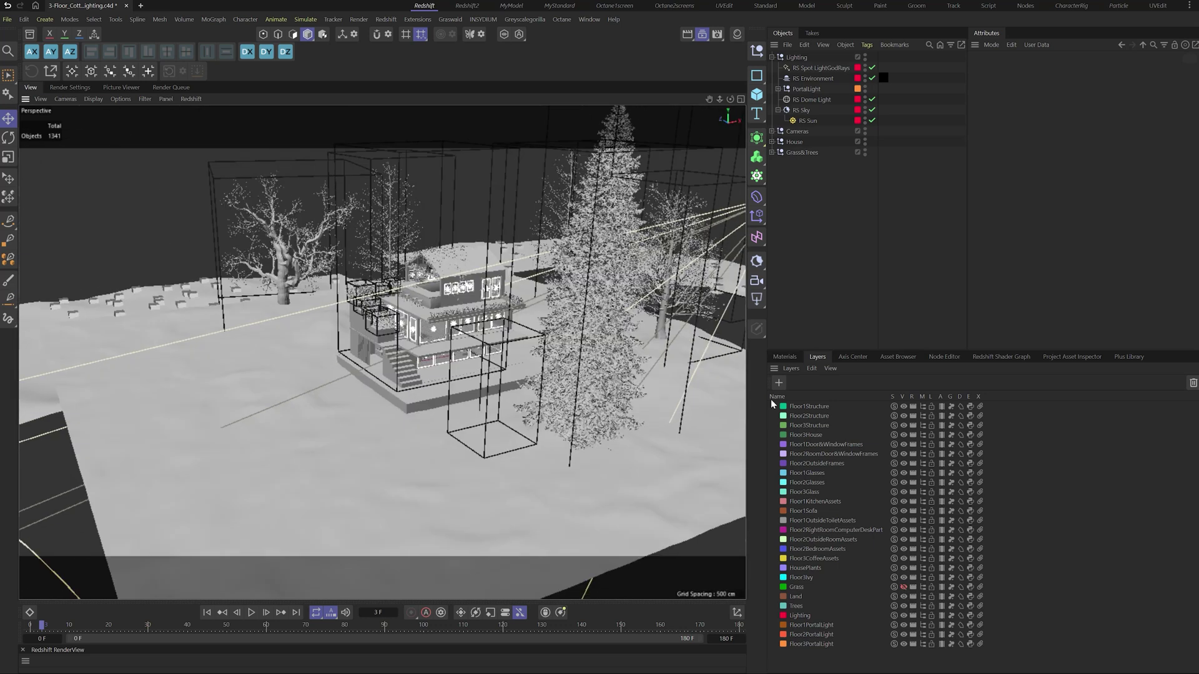
left_click(904, 587)
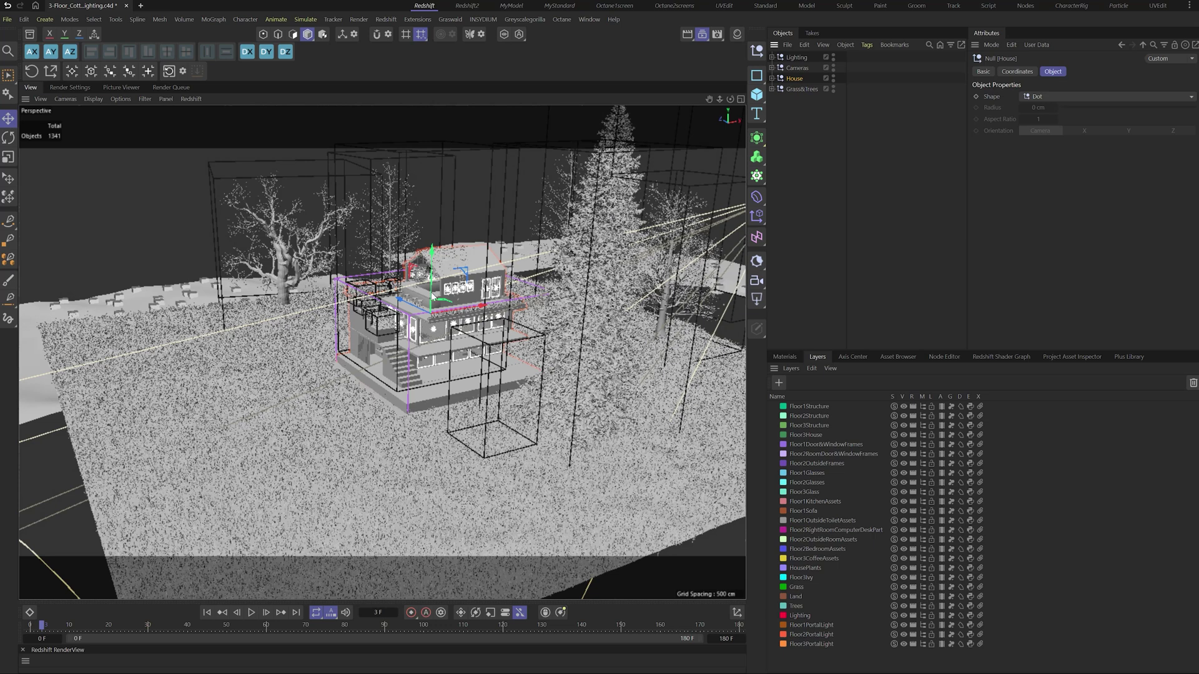
Set the project's view clipping to Small and its level of detail to 75%.
scroll(451, 265, "up", 5)
scroll(451, 265, "up", 5)
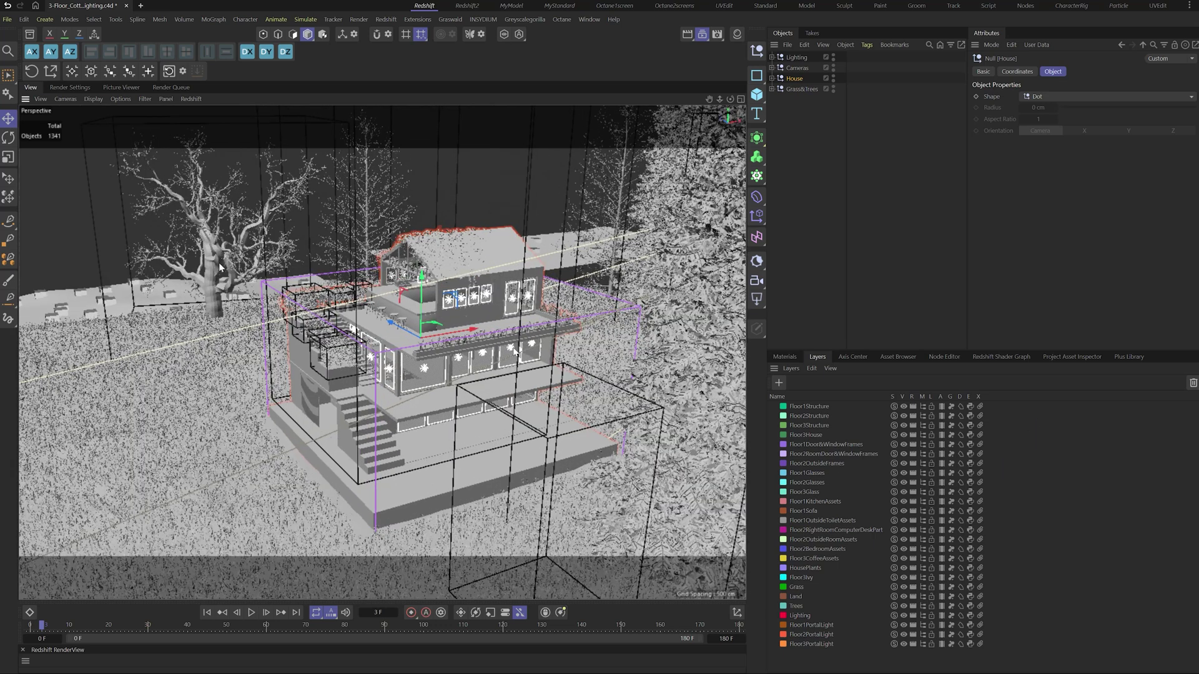
key("ctrl+d")
left_click(993, 208)
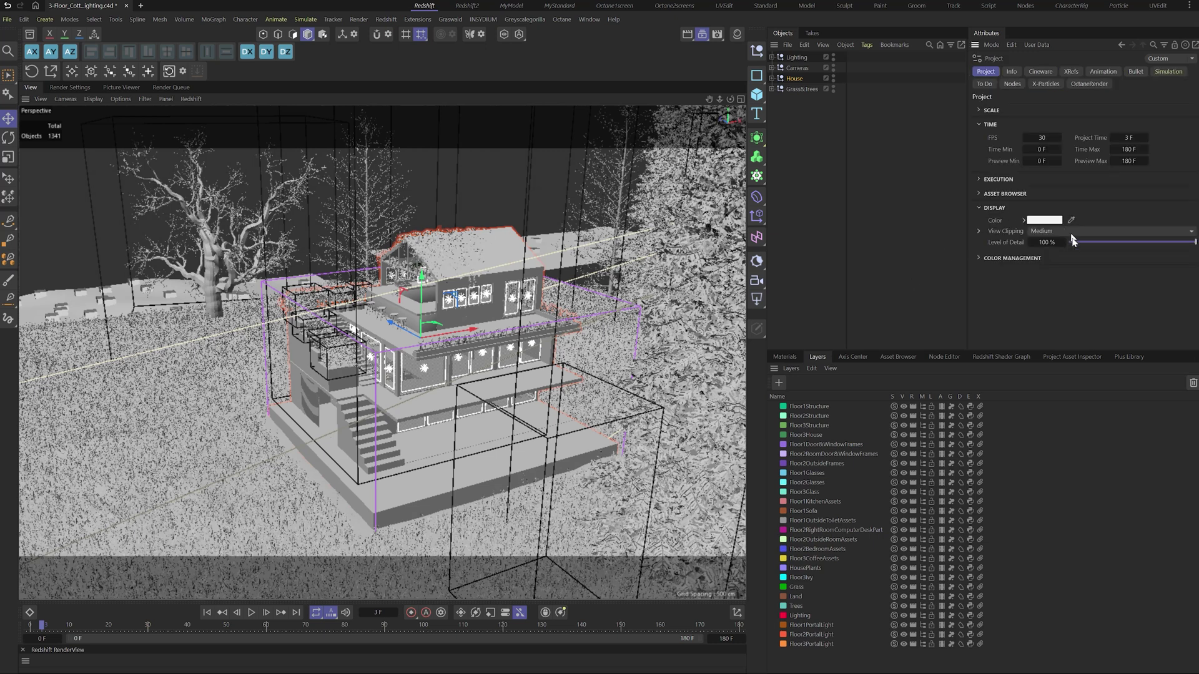
left_click(1112, 231)
left_click(1061, 256)
left_click_drag(1195, 243, 1165, 248)
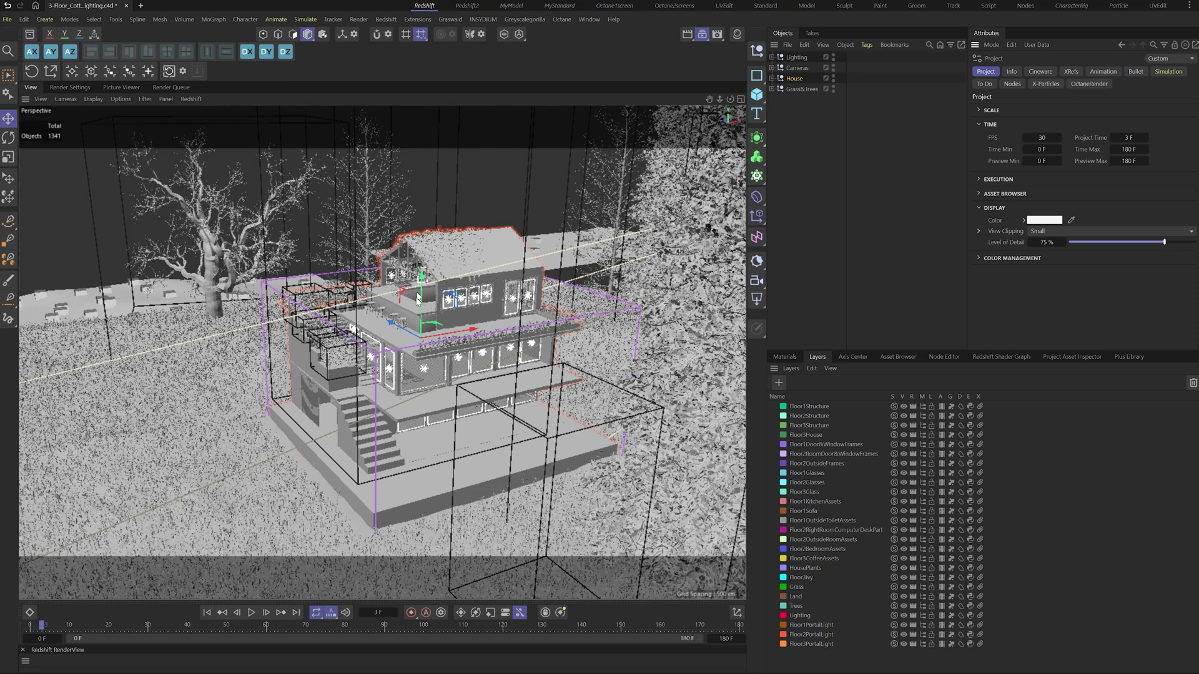
Hide every layer in the viewport except Grass, Land and Trees.
left_click_drag(904, 407, 906, 581)
left_click_drag(904, 625, 904, 645)
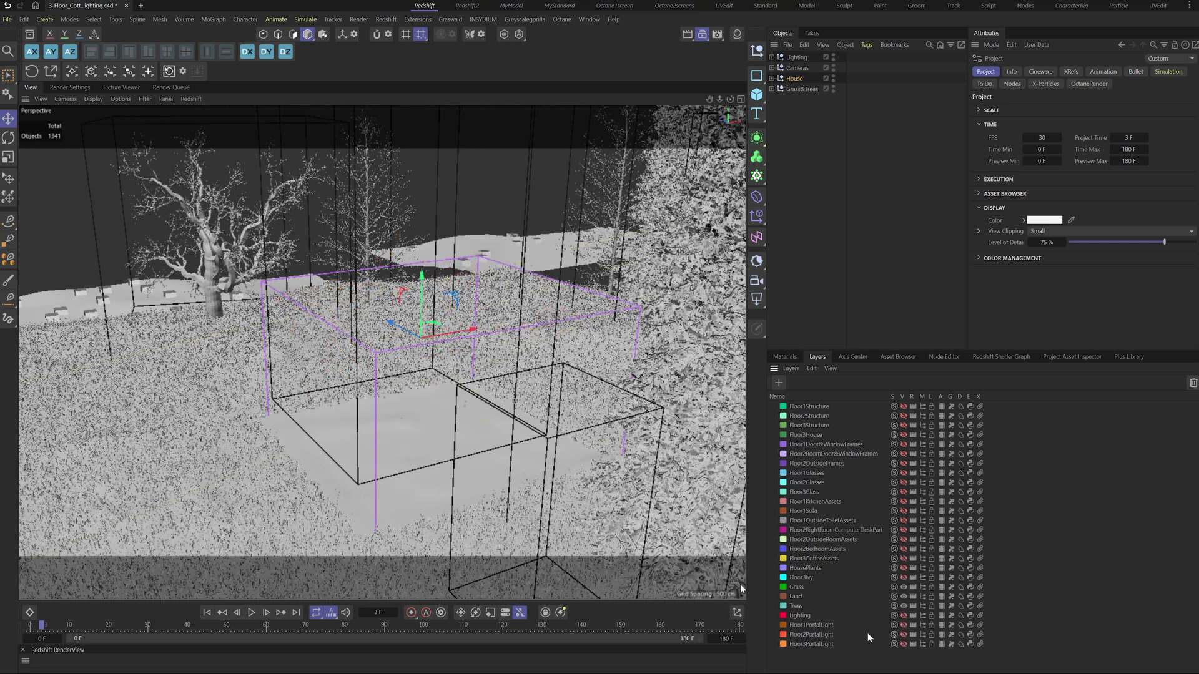
scroll(216, 328, "down", 6)
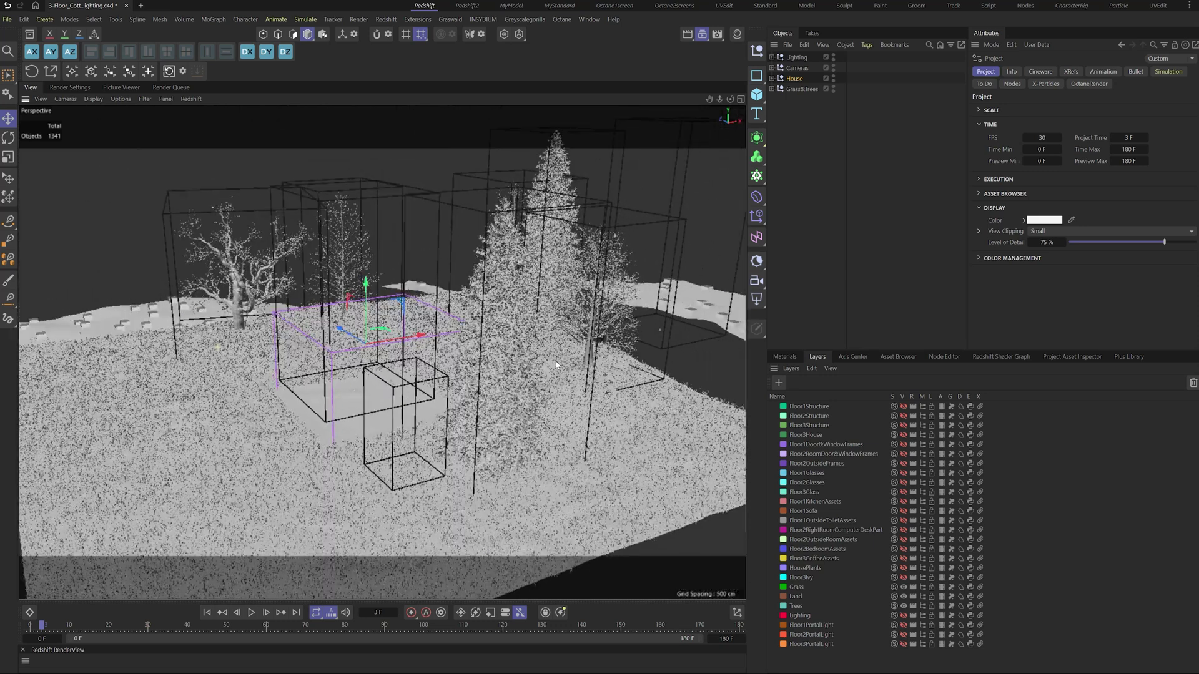
Expand the Grass&Trees group, select the toGrass object, turn viewport material display back on, and clear the selection.
left_click(771, 89)
left_click(778, 100)
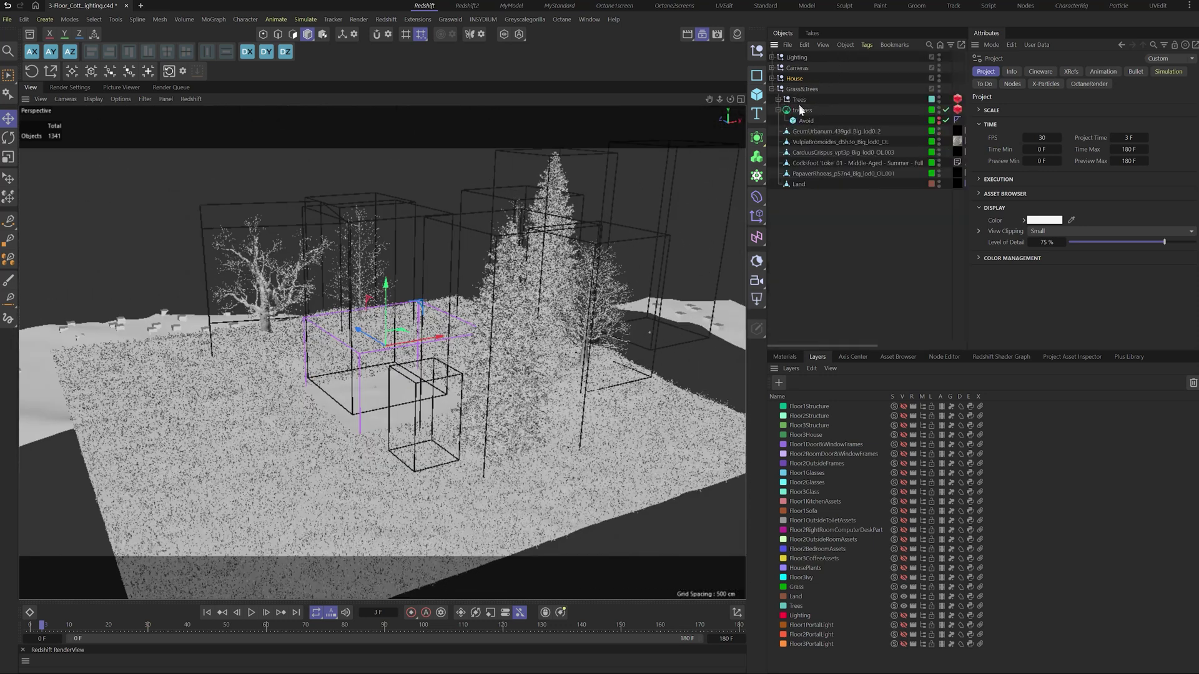
left_click(802, 110)
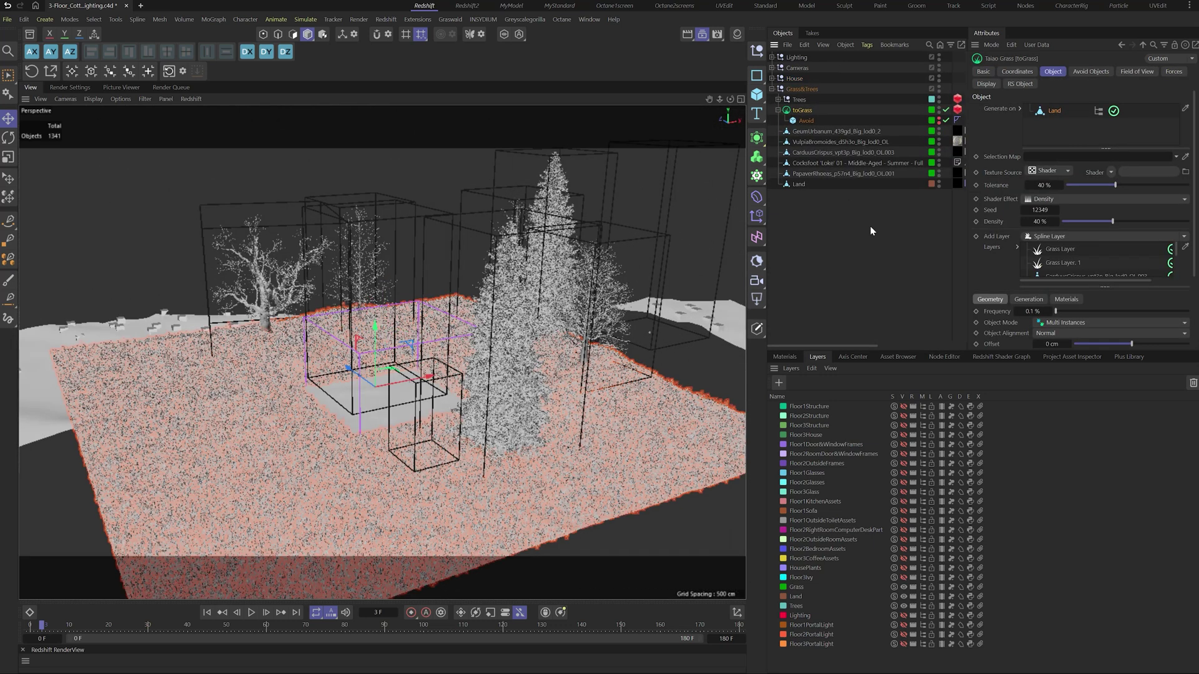
key("shift+v")
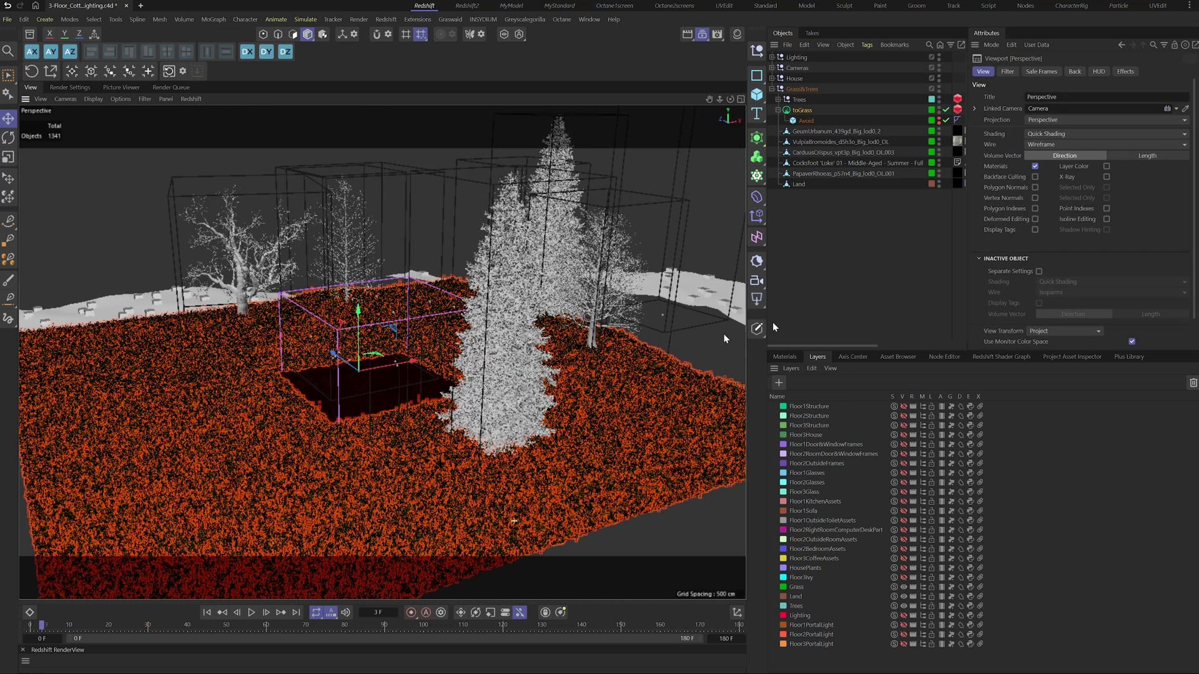
left_click(773, 326)
Hide the Land and Trees layers to isolate the grass in the viewport.
left_click(904, 597)
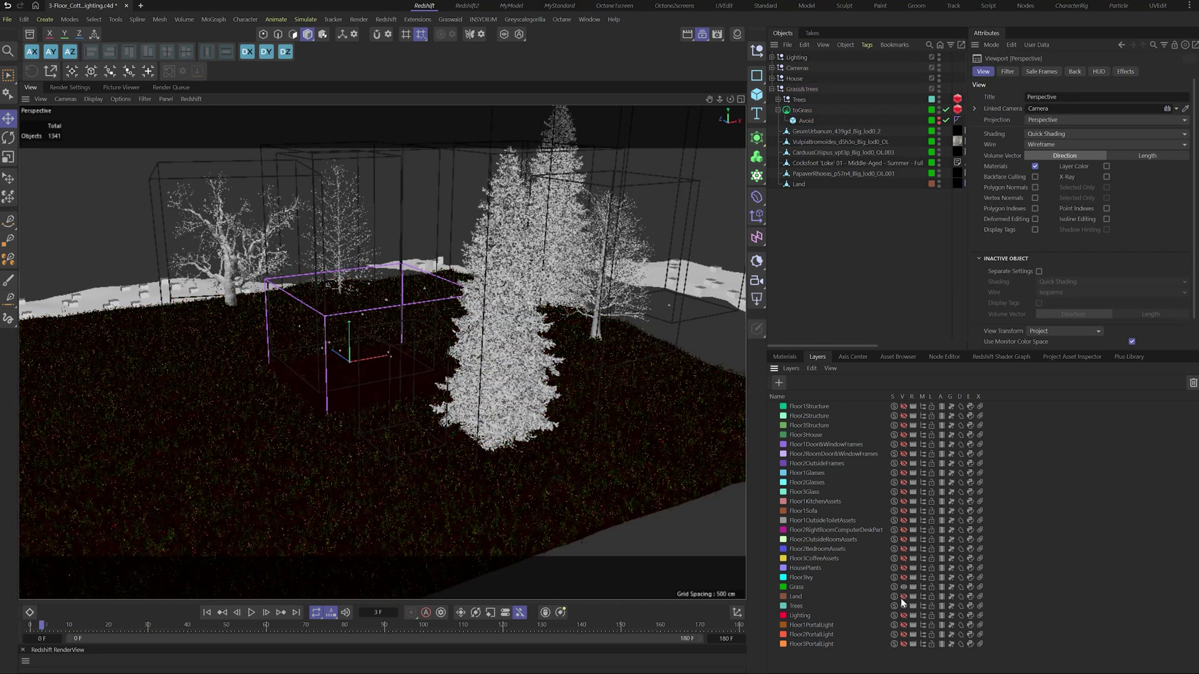
left_click(903, 606)
left_click_drag(514, 554, 514, 460, "alt")
left_click_drag(572, 181, 592, 233, "alt")
scroll(324, 397, "up", 4)
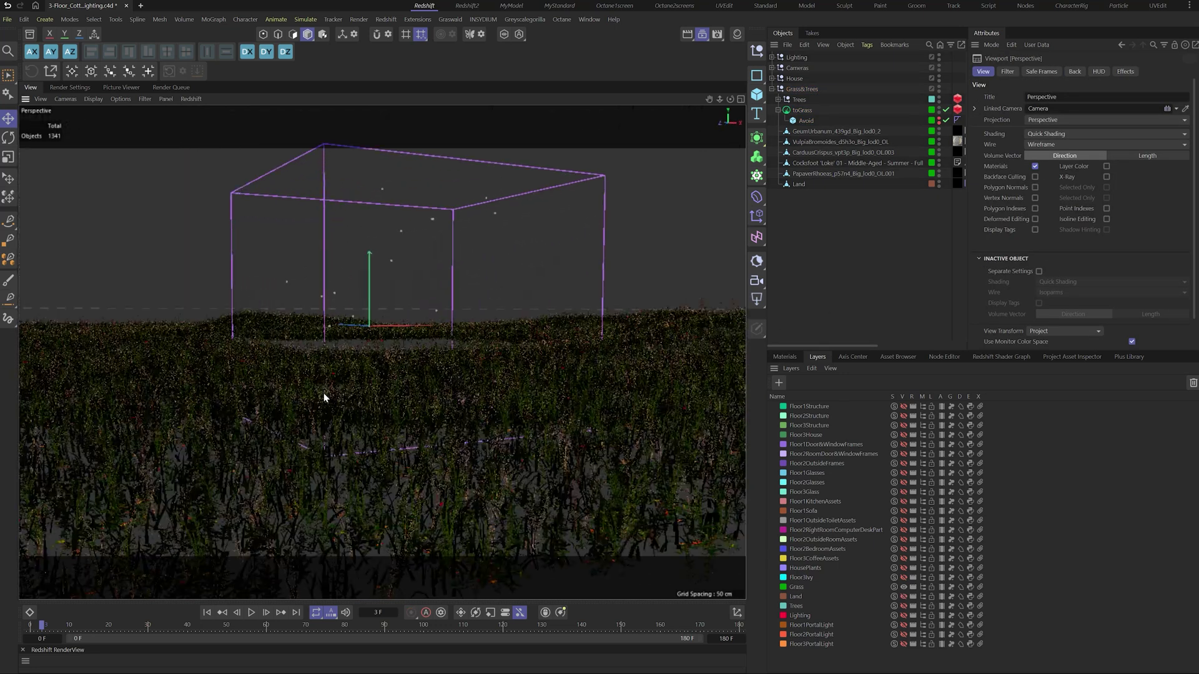
scroll(324, 397, "down", 3)
Examine the Geometry, Generation and Materials settings of the toGrass object's first Grass Layer.
key("ctrl+d")
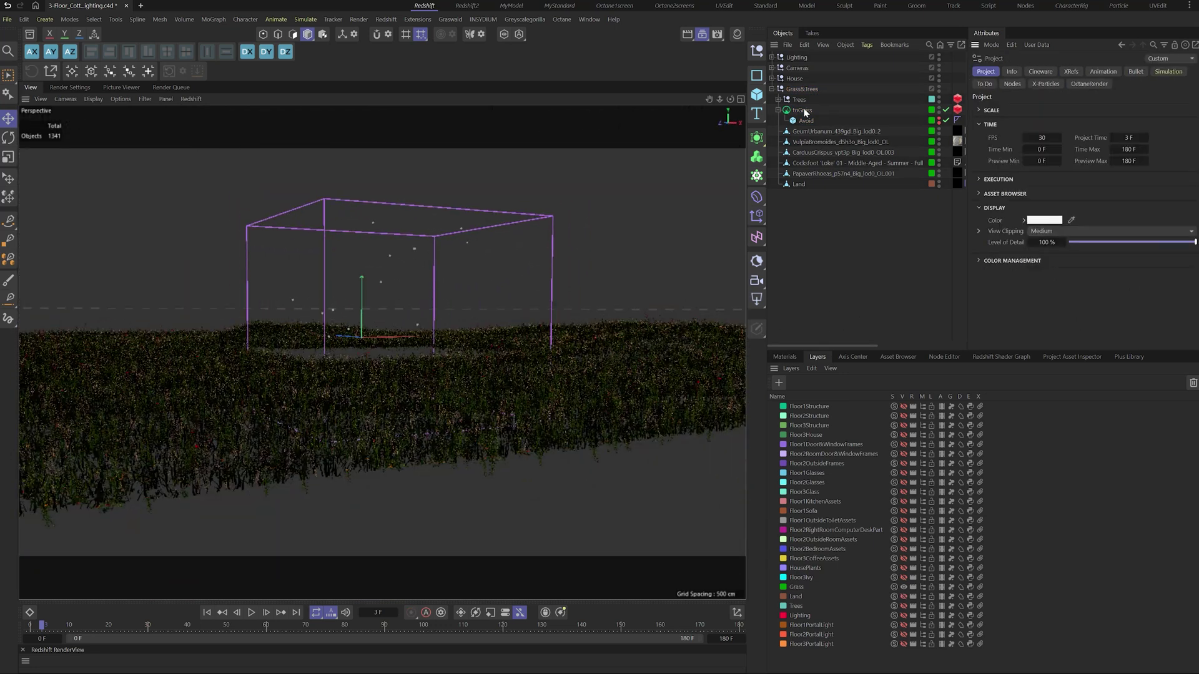
left_click(803, 110)
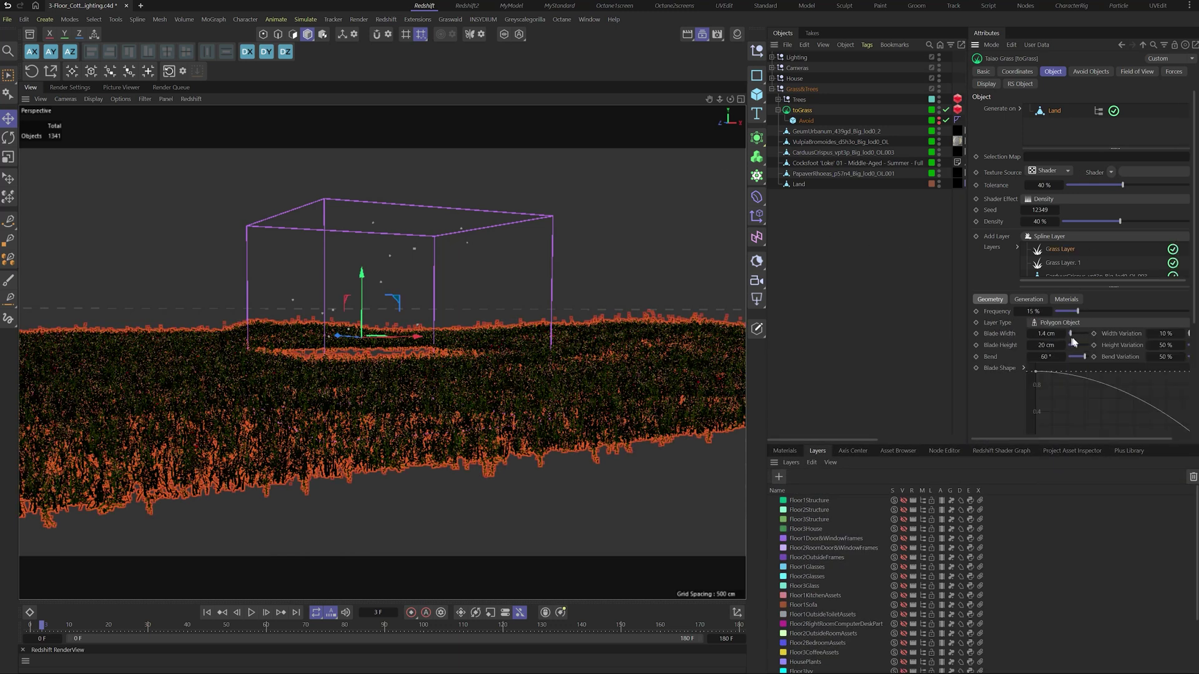
left_click(1028, 299)
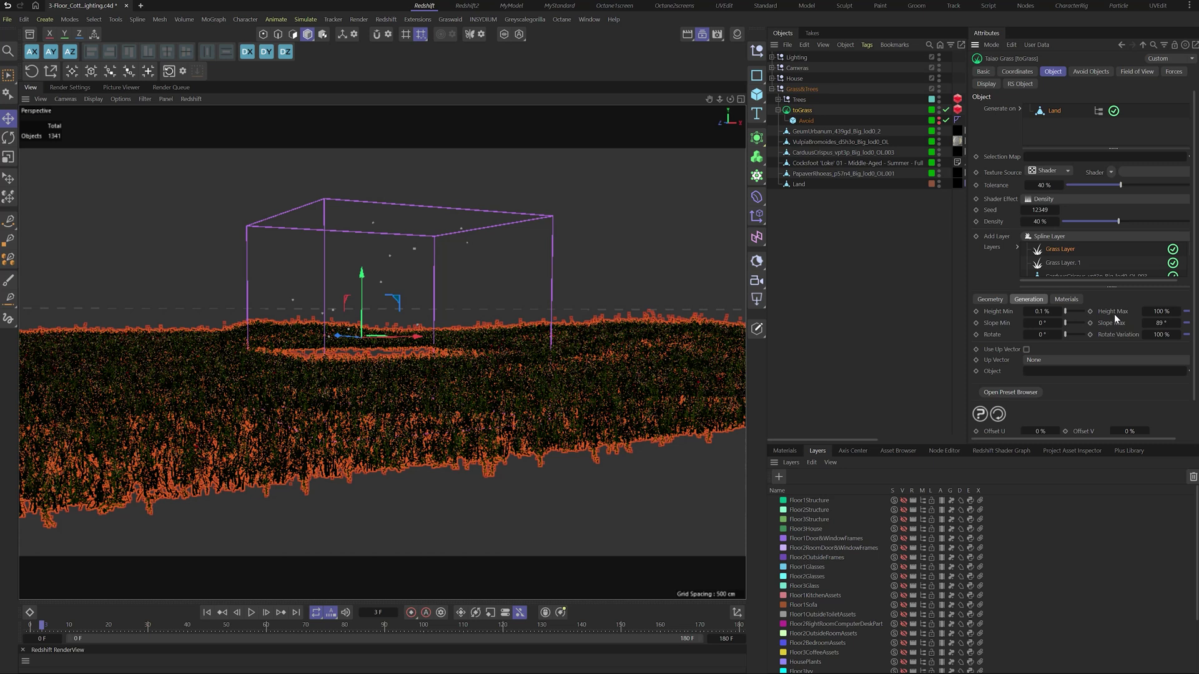
left_click(1066, 299)
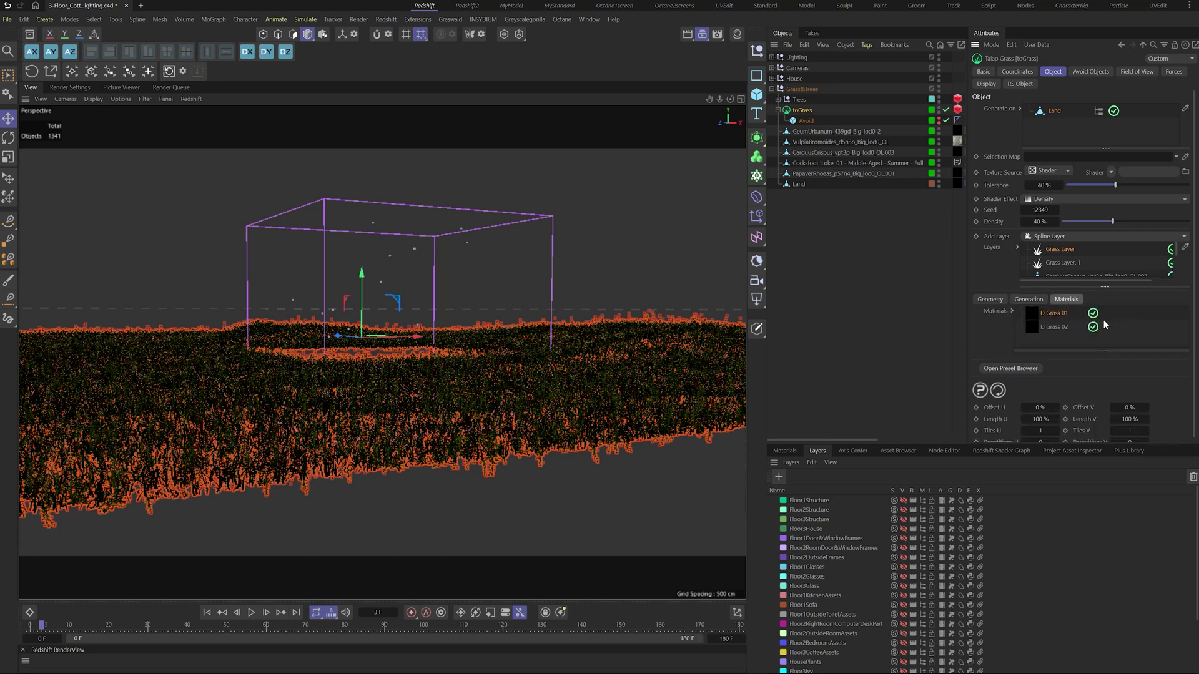
left_click(992, 301)
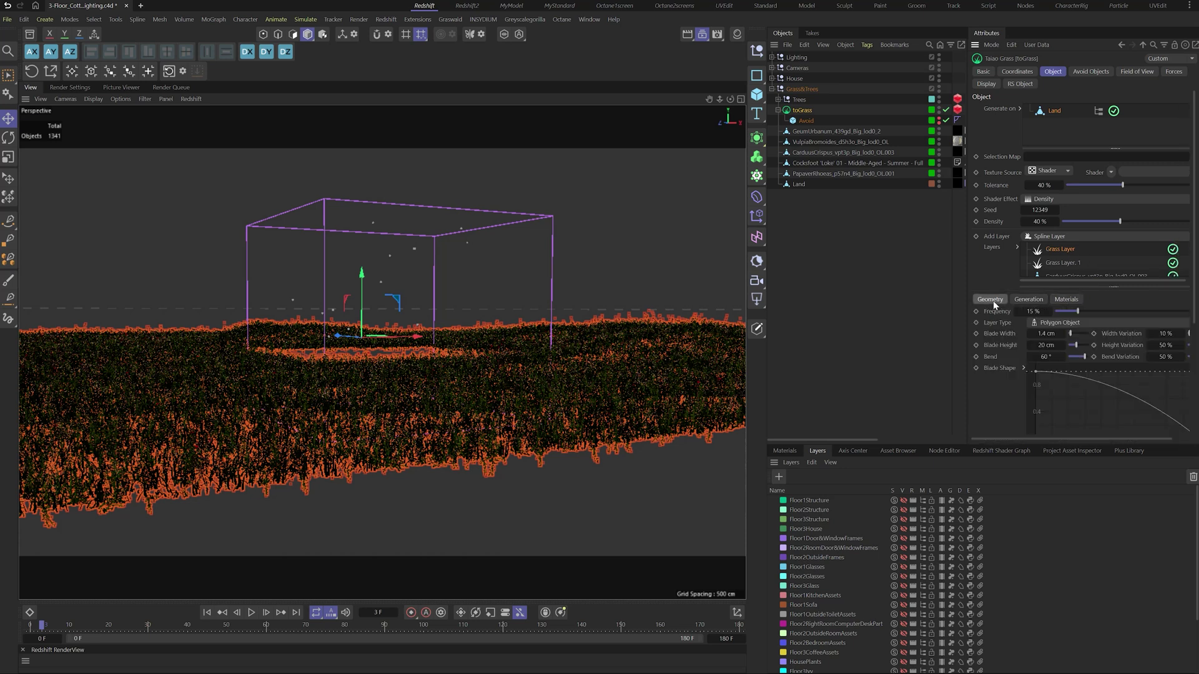
scroll(1085, 253, "down", 1)
scroll(1085, 253, "up", 1)
Enlarge the toGrass layer list and disable both grass layers, CarduusCrispus, PapaverRhoeas and GeumUrbanum, leaving only VulpiaBromoides enabled.
left_click(1172, 249)
left_click(1172, 263)
left_click_drag(1145, 287, 1146, 361)
left_click(1172, 277)
left_click(1172, 291)
left_click(1172, 304)
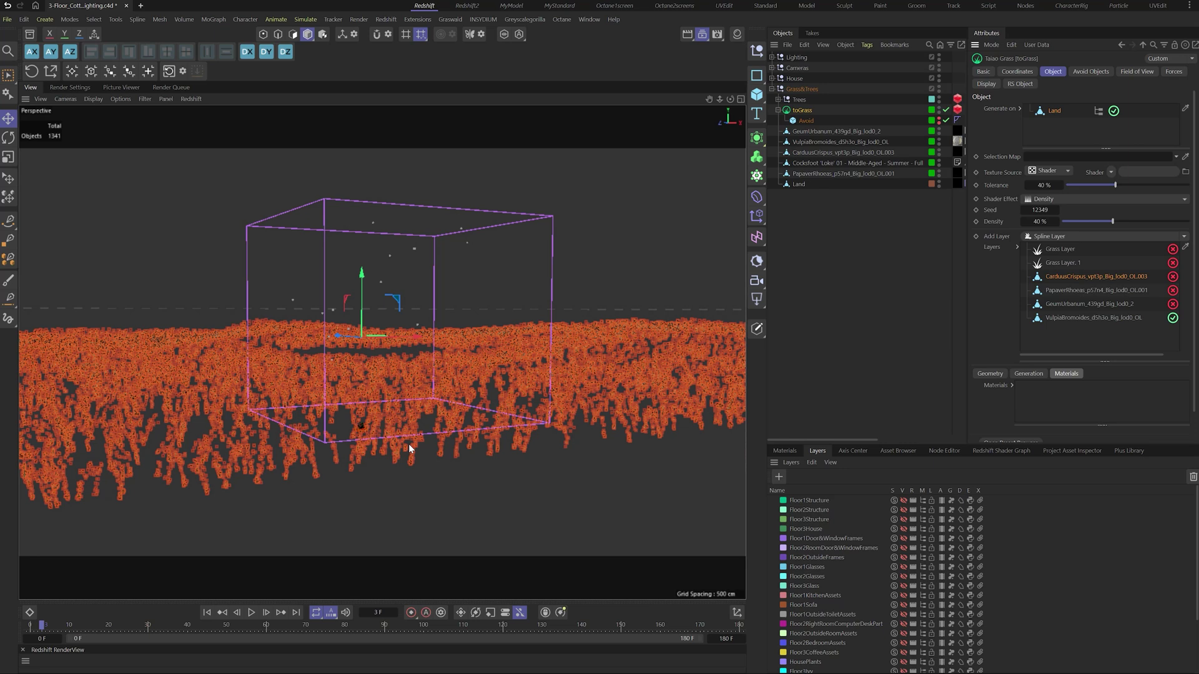
Inspect the VulpiaBromoides plants without the selection highlight, reselect toGrass, and examine that layer's Geometry settings.
scroll(503, 433, "up", 5)
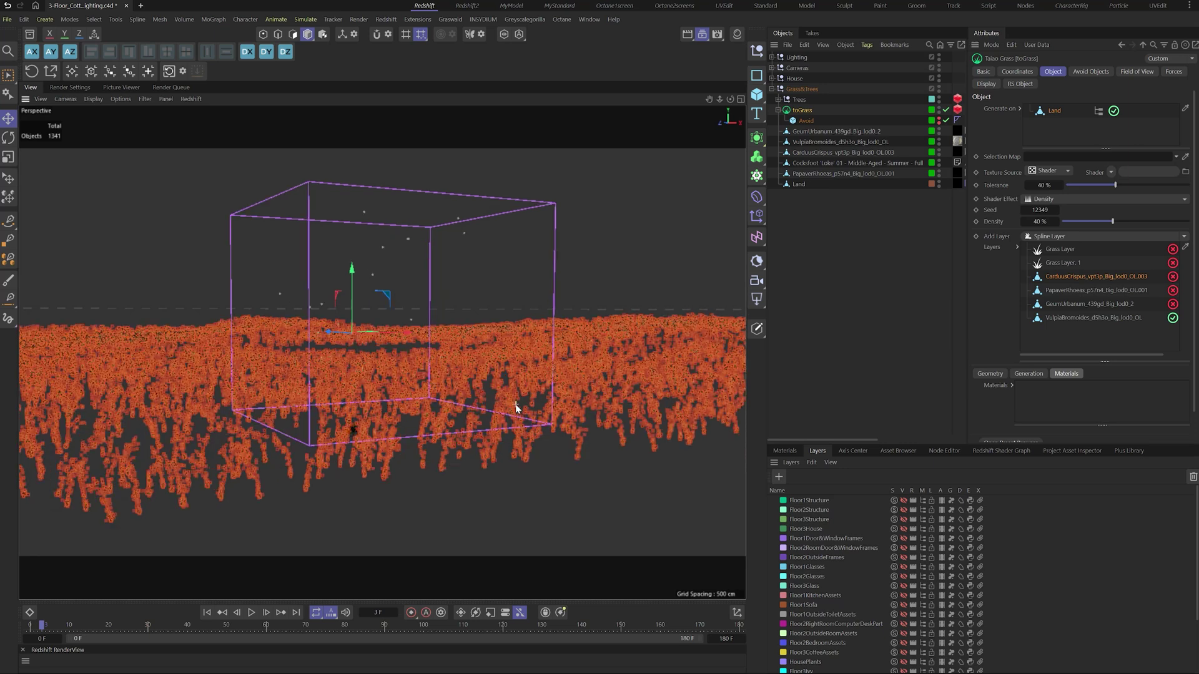
left_click(846, 369)
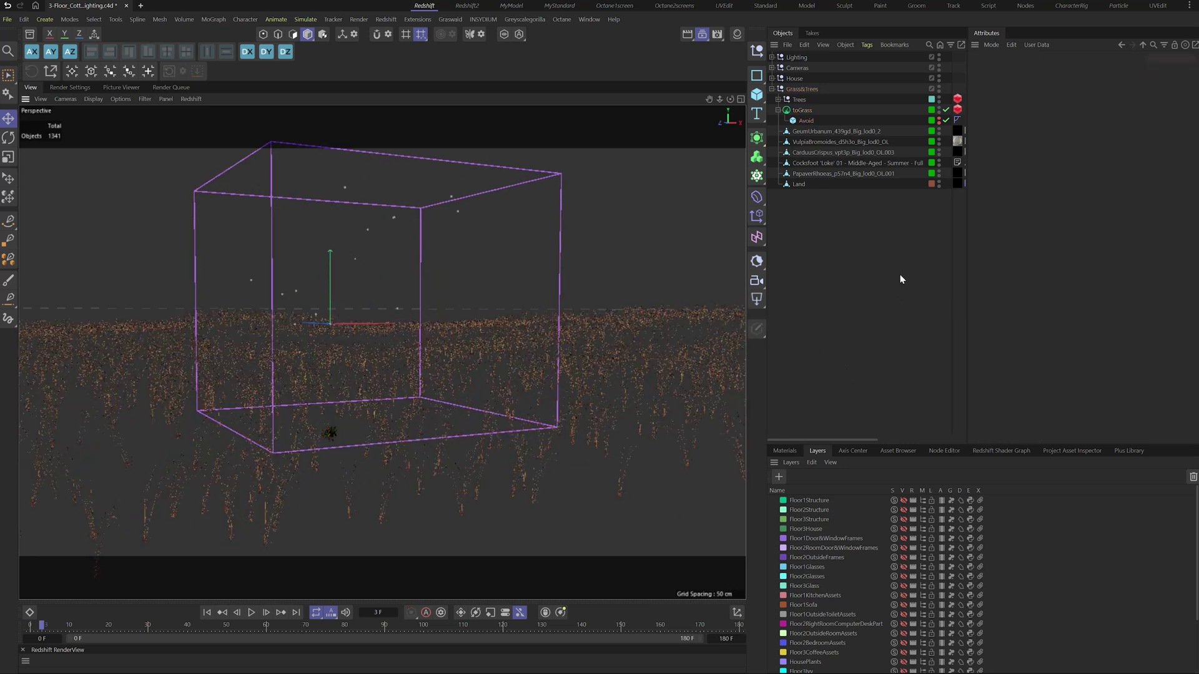
key("ctrl+z")
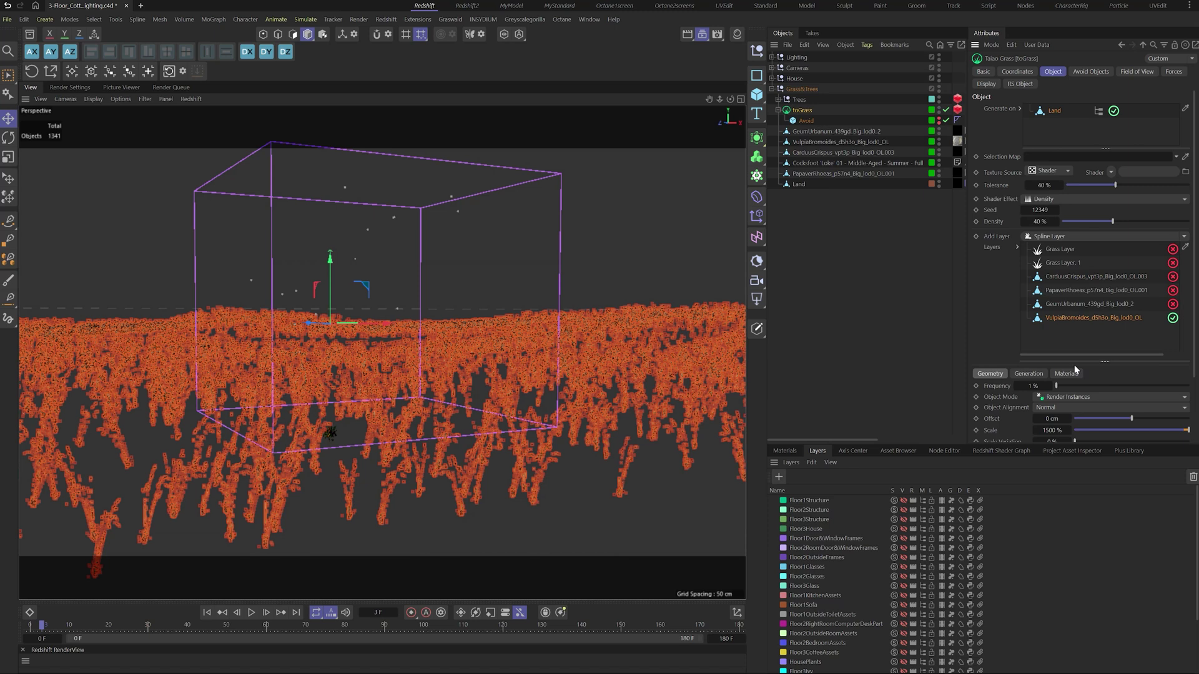
scroll(1112, 399, "down", 2)
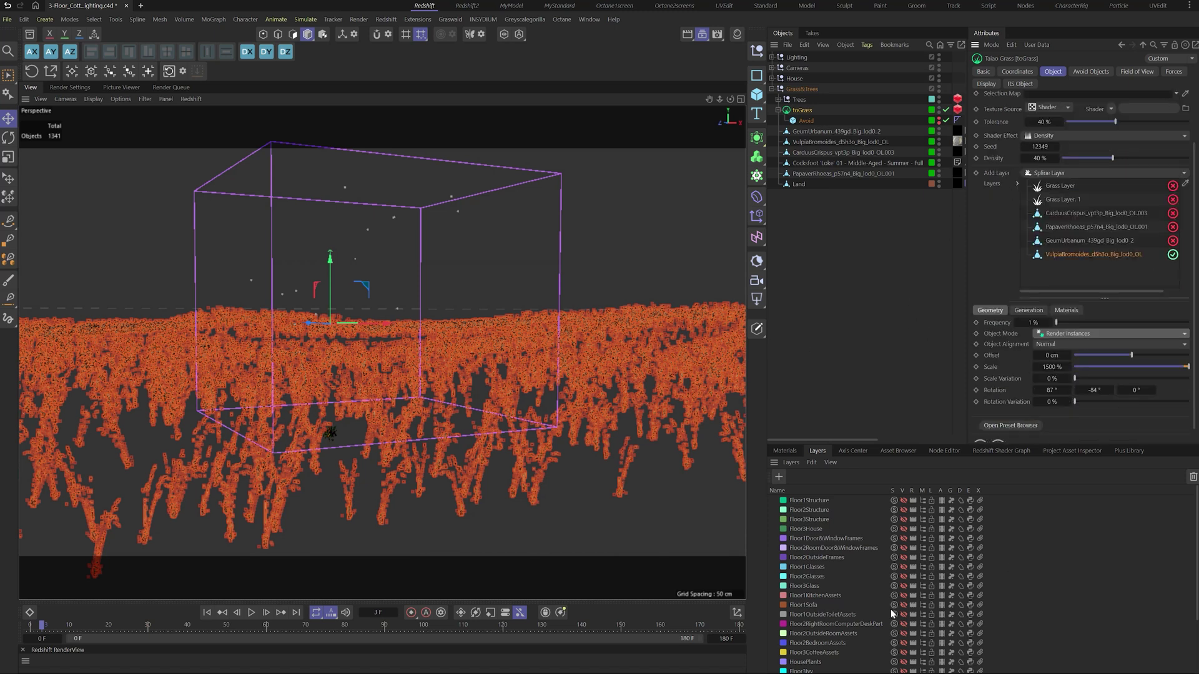
Hide the Grass layer in the viewport and re-enable all the disabled scatter layers of the toGrass object.
left_click(1172, 227)
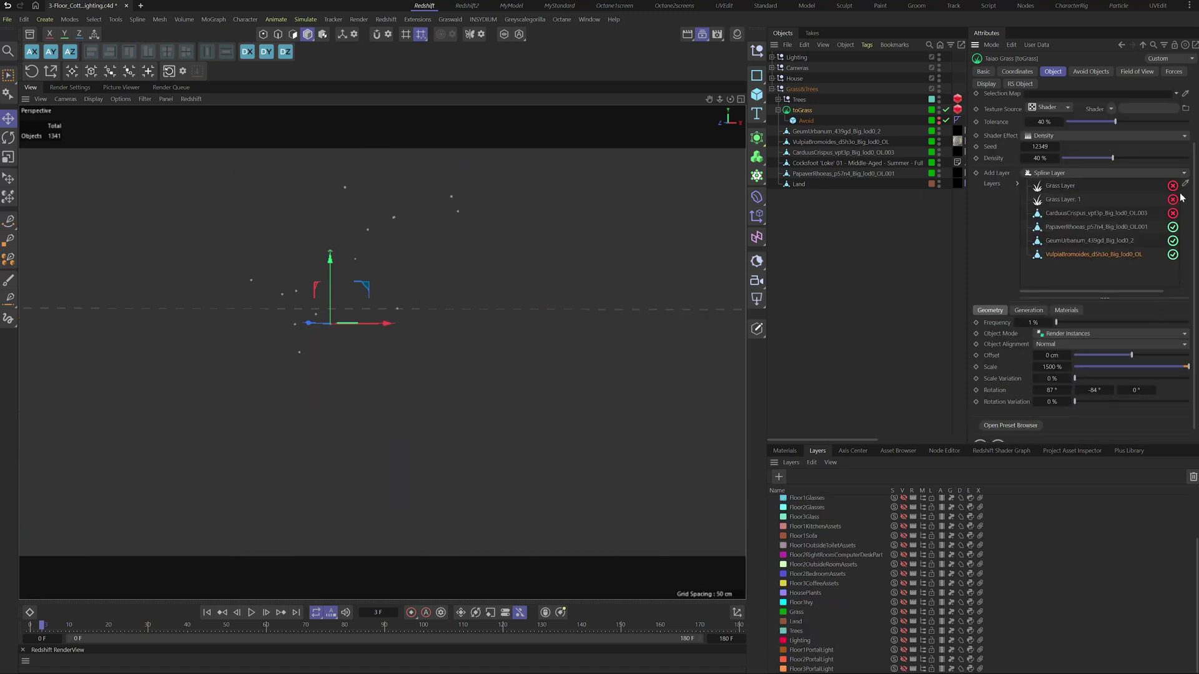
left_click(1172, 213)
left_click(1172, 199)
left_click(1172, 185)
Show the Trees layer in the viewport and bring all the trees into view.
left_click(903, 631)
scroll(380, 396, "down", 5)
left_click_drag(381, 396, 605, 267, "alt")
Examine the front fir's Redshift proxy settings and the toPlant - Birch.3 object inside the Trees group.
left_click(534, 331)
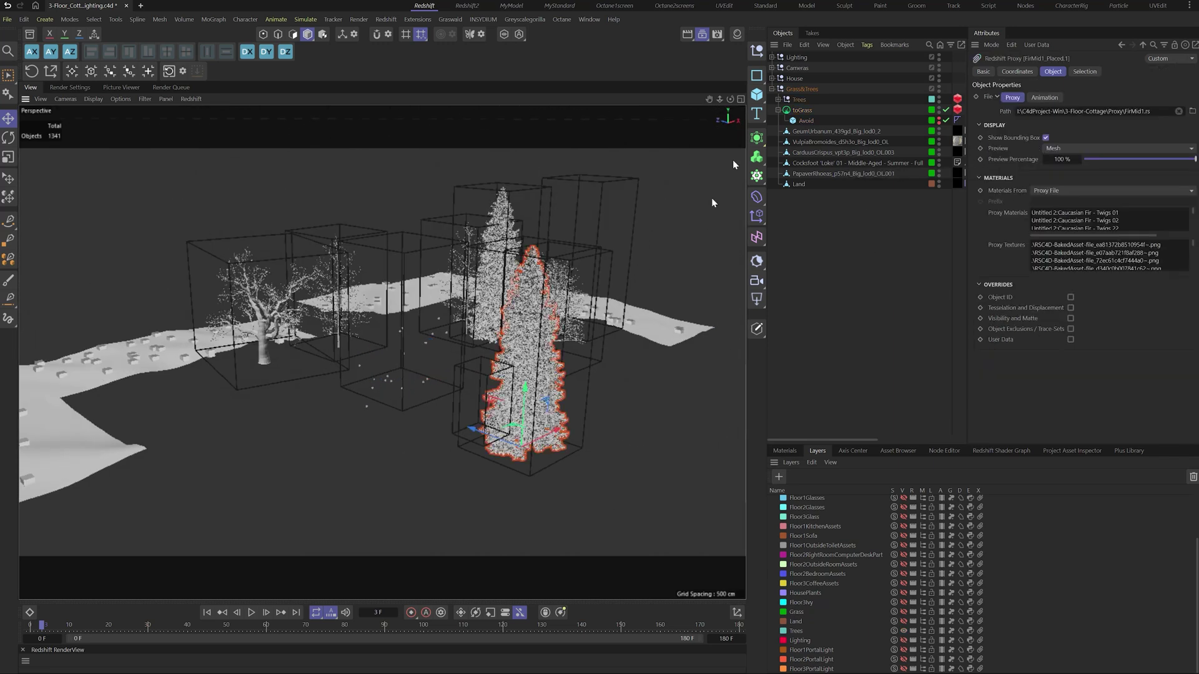
left_click(778, 100)
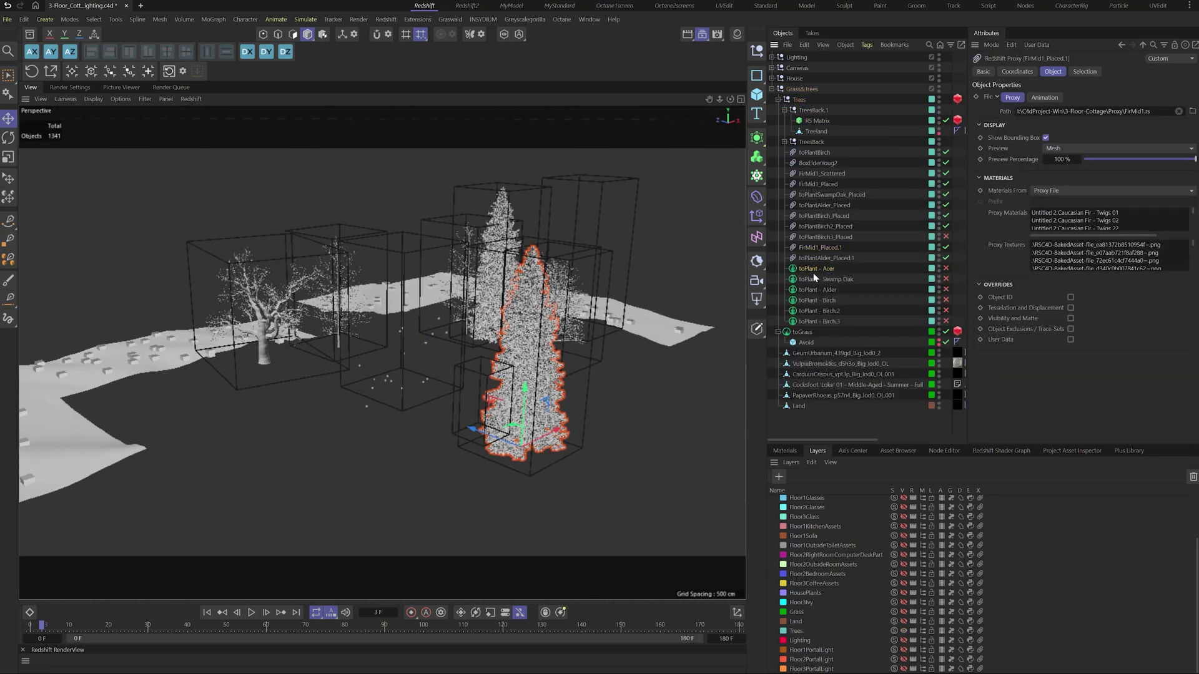
left_click(825, 322)
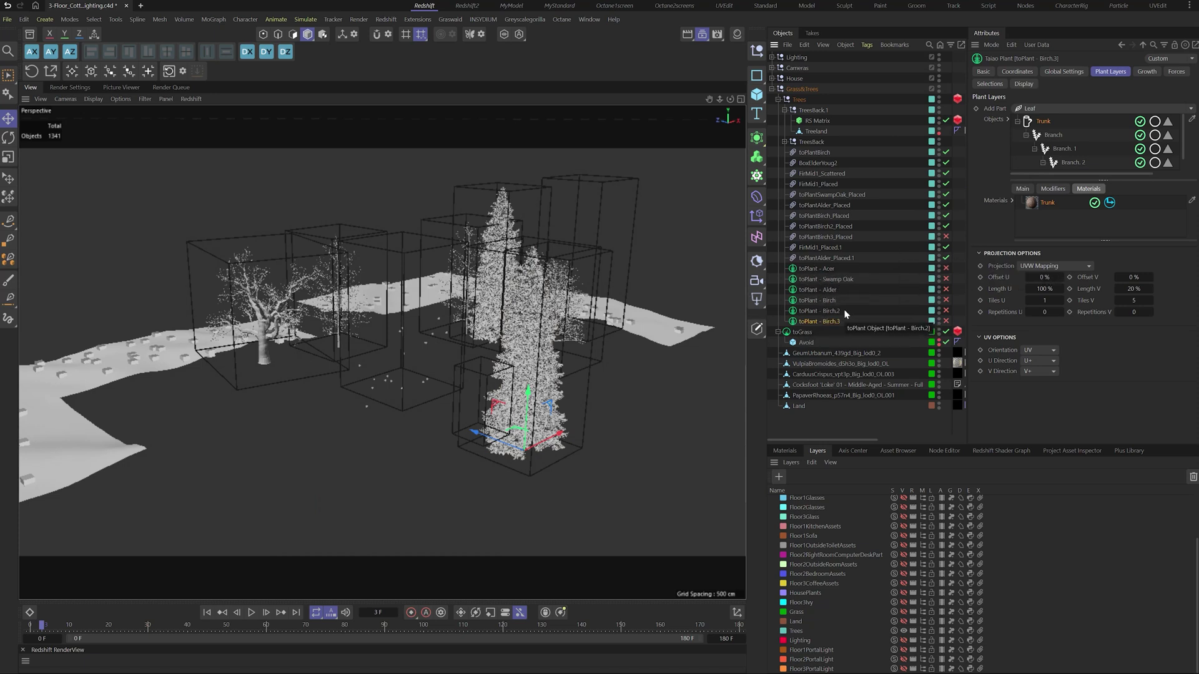
Enable the toPlant - Birch object to examine its full tree model up close, then disable it again.
left_click(826, 270)
left_click(817, 300)
key("o")
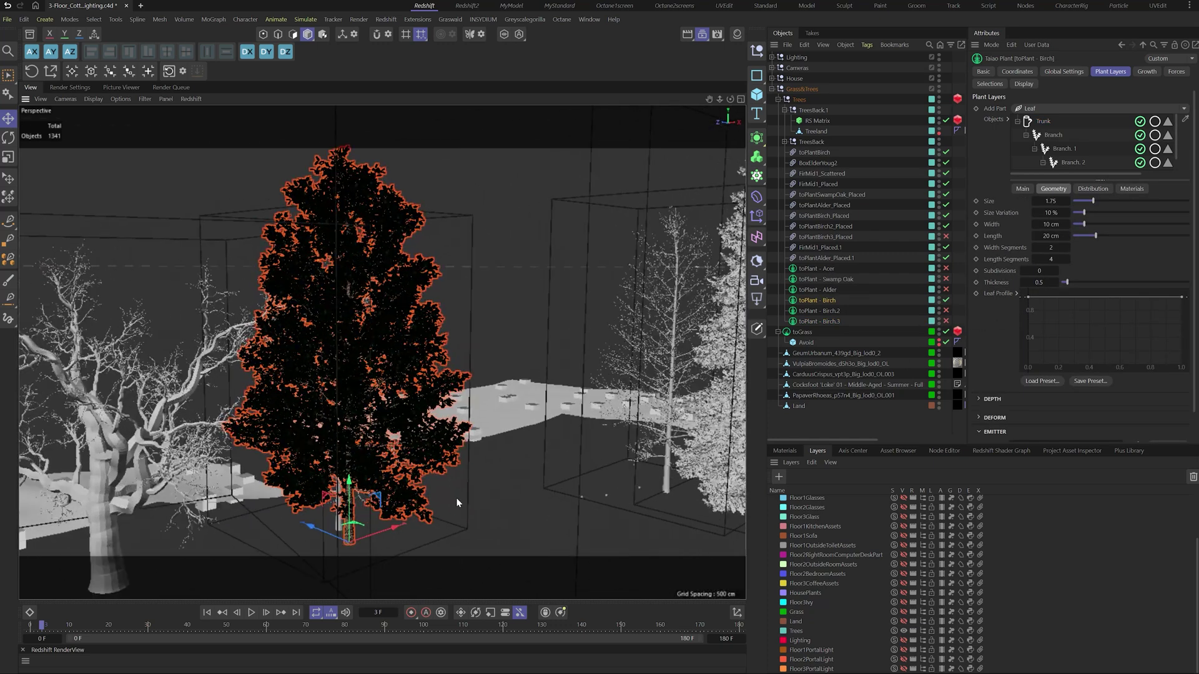
left_click(455, 503)
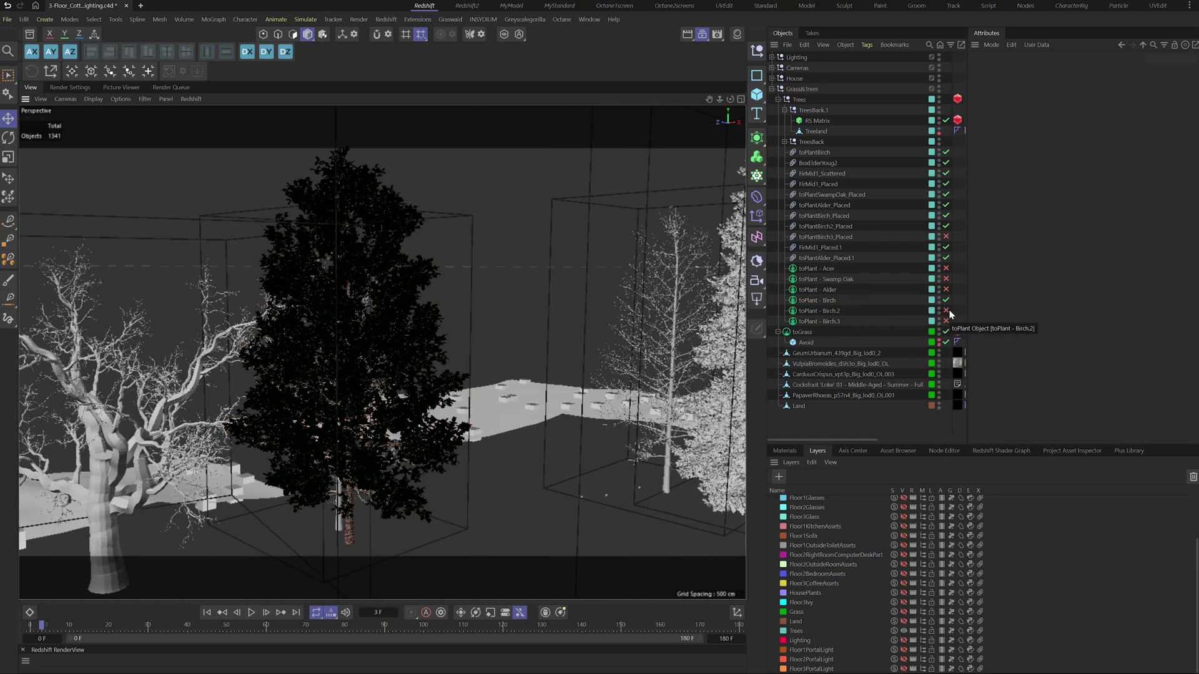
left_click(817, 300)
key("o")
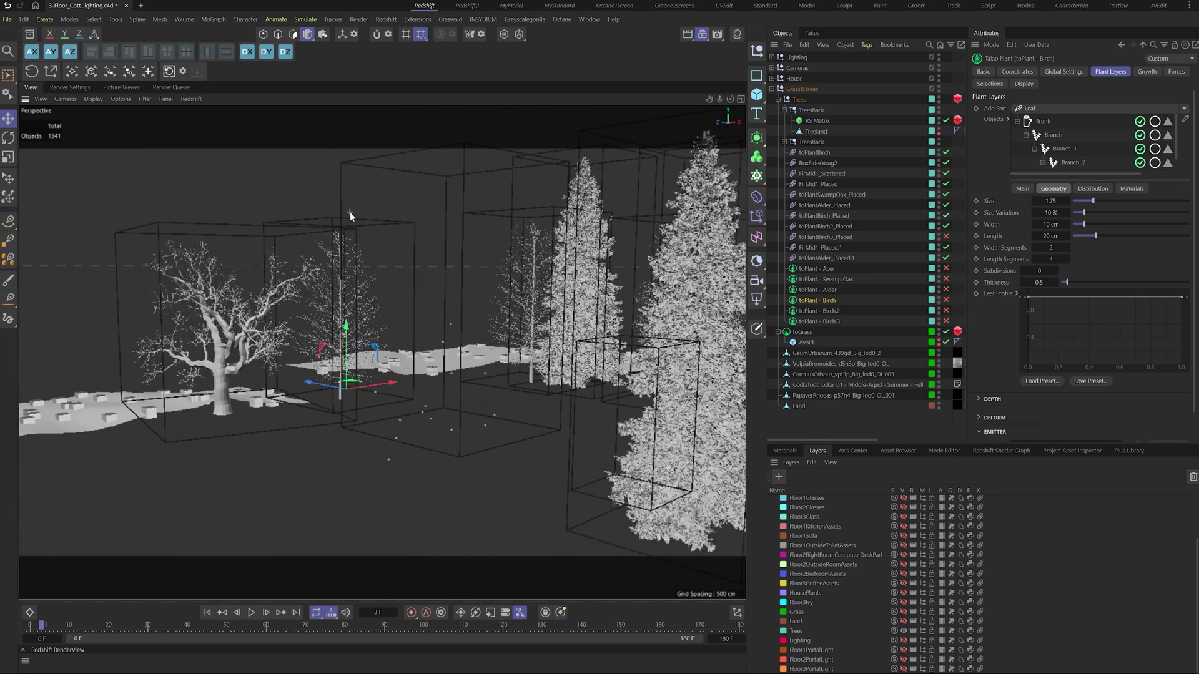
Examine the Redshift proxy settings of the front fir, FirMid1_Placed.1, and clear the selection.
left_click(654, 310)
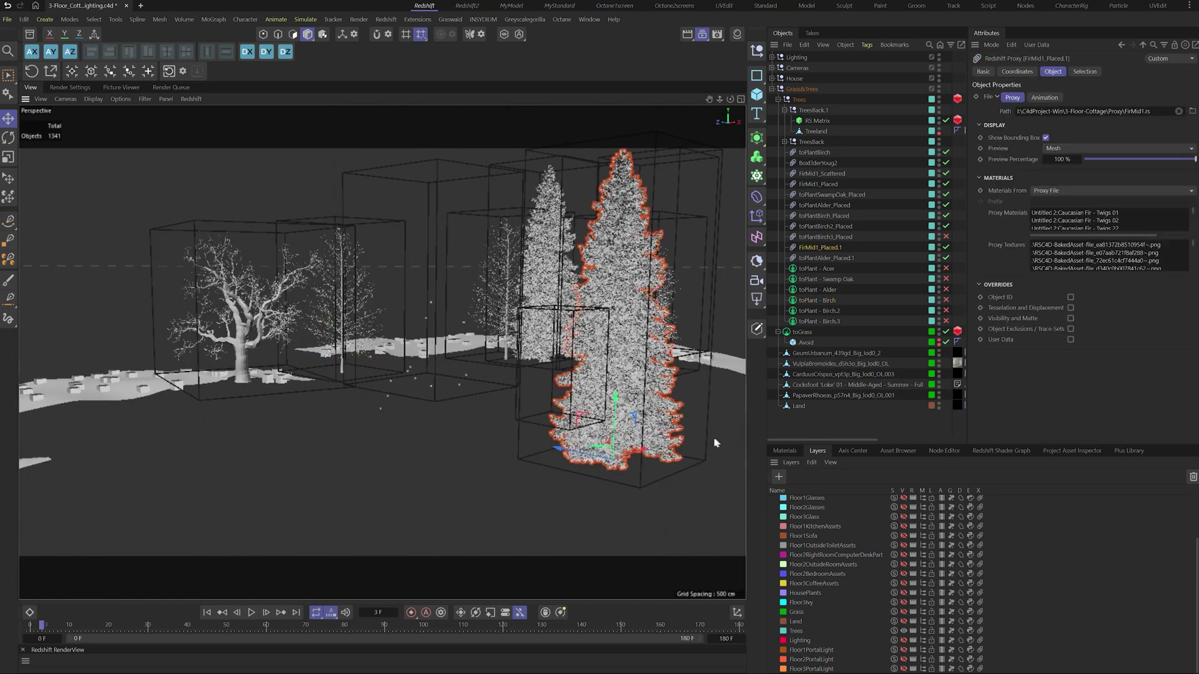
left_click(706, 485)
left_click(669, 449)
left_click(691, 501)
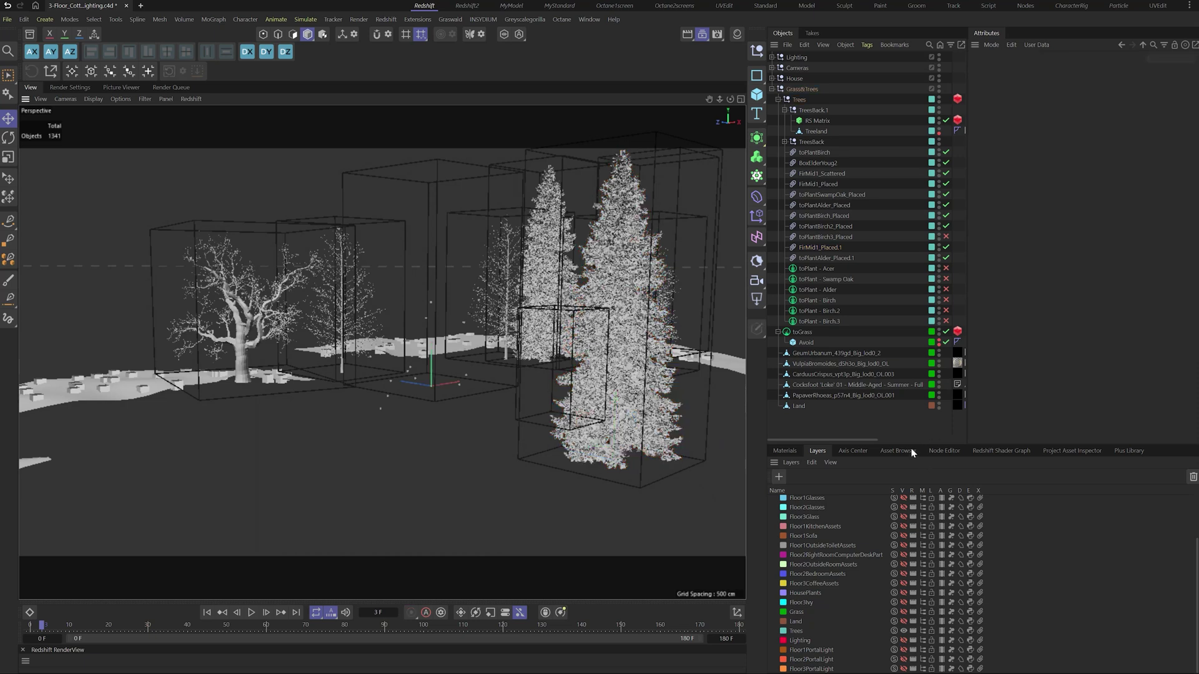
Search the asset library for "tree" and add the Black Locust 01 - Middle-Aged - Summer model to the scene.
left_click(897, 450)
left_click(948, 491)
type("tree")
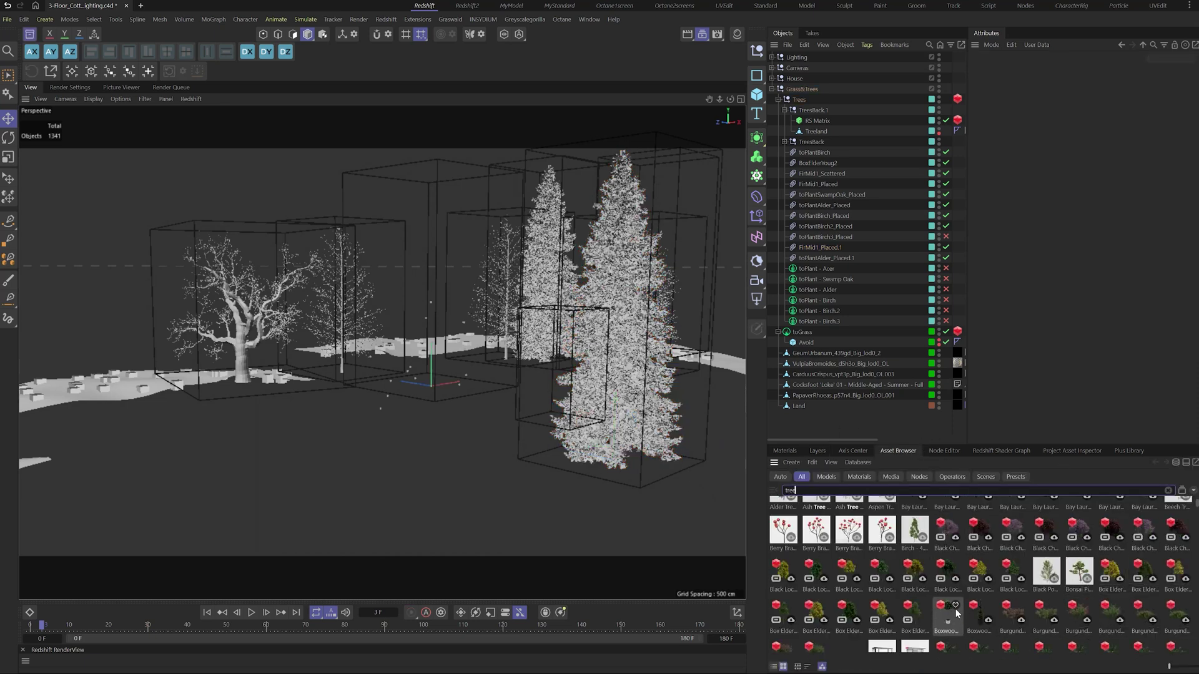
double_click(820, 578)
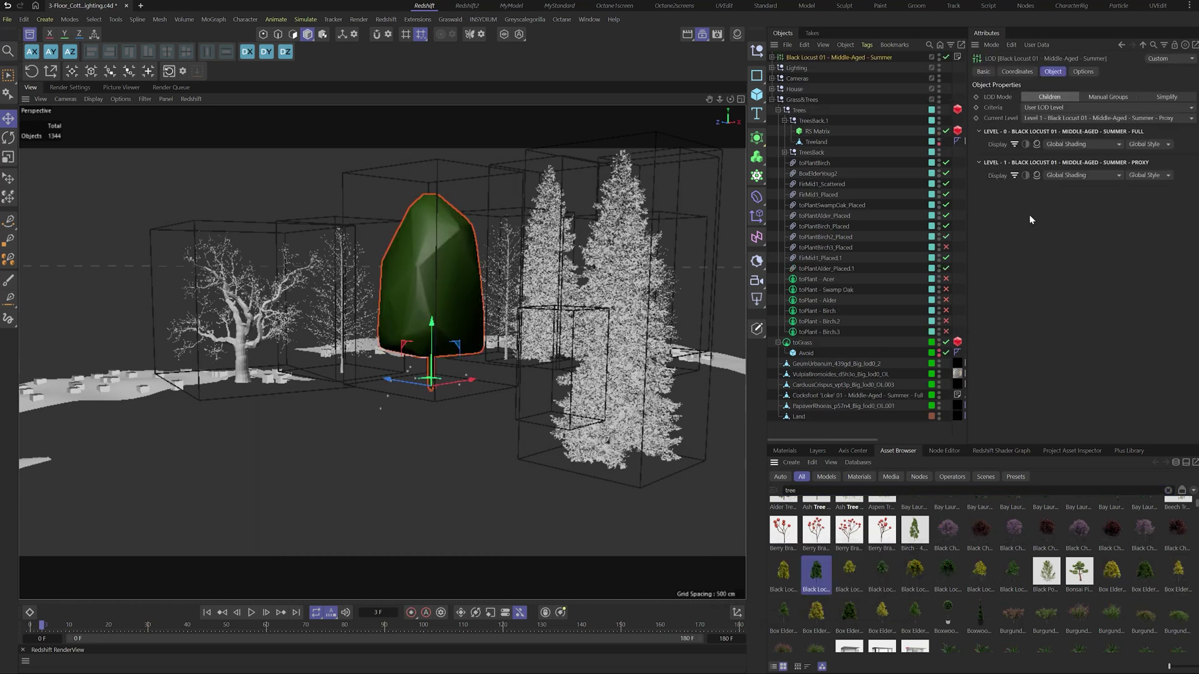
Set the Black Locust's LOD Criteria to User LOD Value and move the tree away from the scene centre.
left_click(1069, 107)
left_click(1060, 118)
left_click(93, 99)
left_click_drag(408, 425, 268, 446)
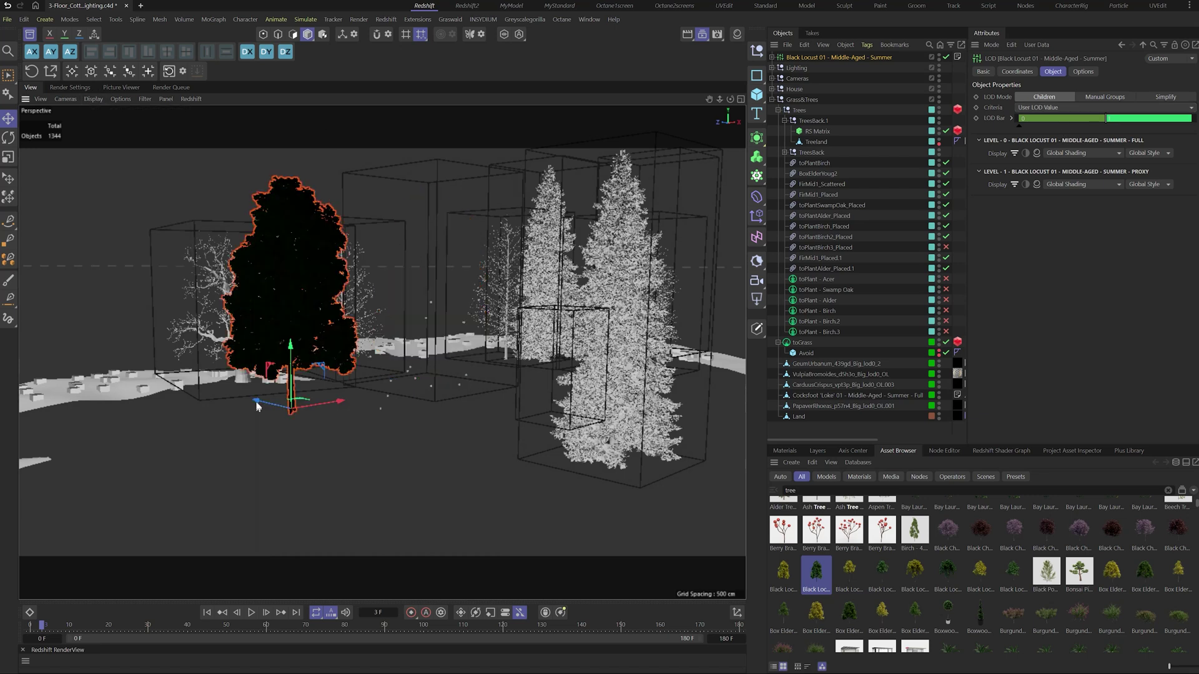
Export the selected Black Locust as the Redshift proxy TreeTest.rs in the project's Proxy folder, with Add Proxy to Scene enabled.
left_click(7, 19)
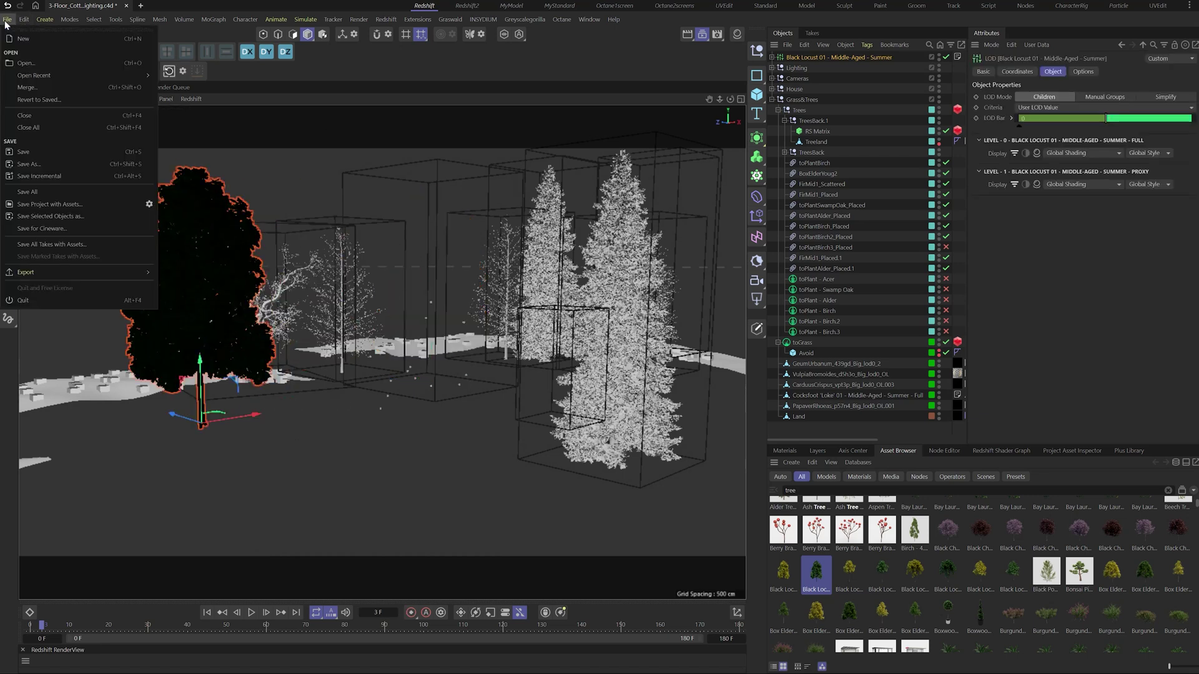
mouse_move(62, 272)
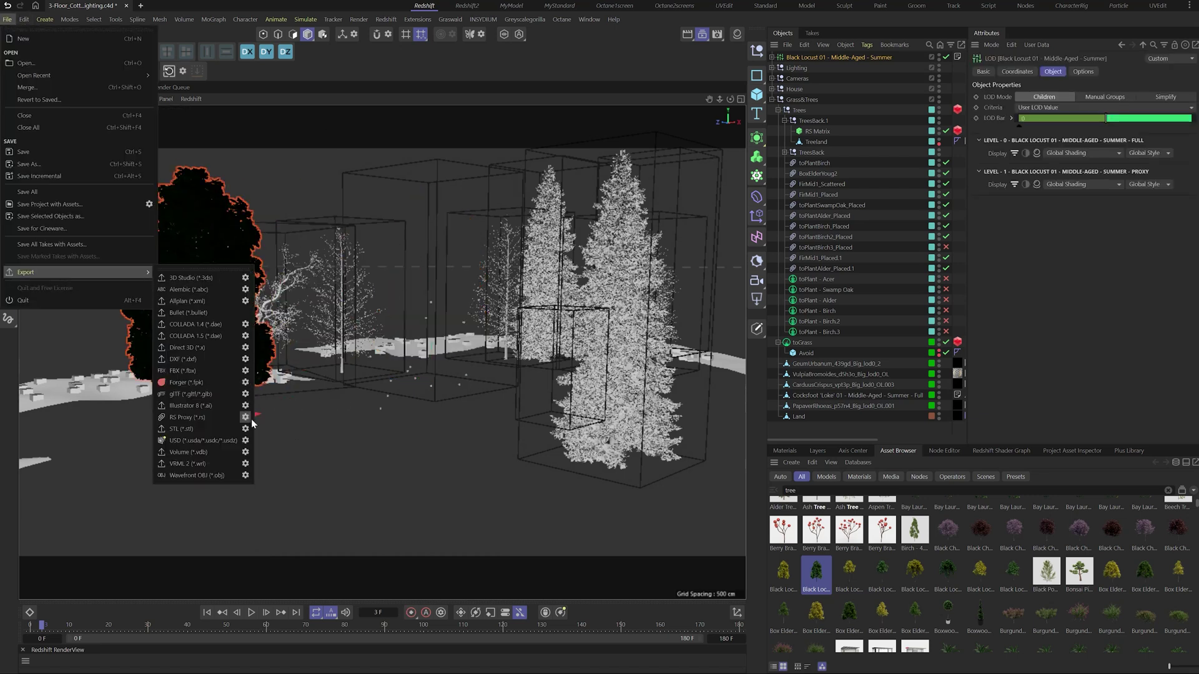
left_click(220, 417)
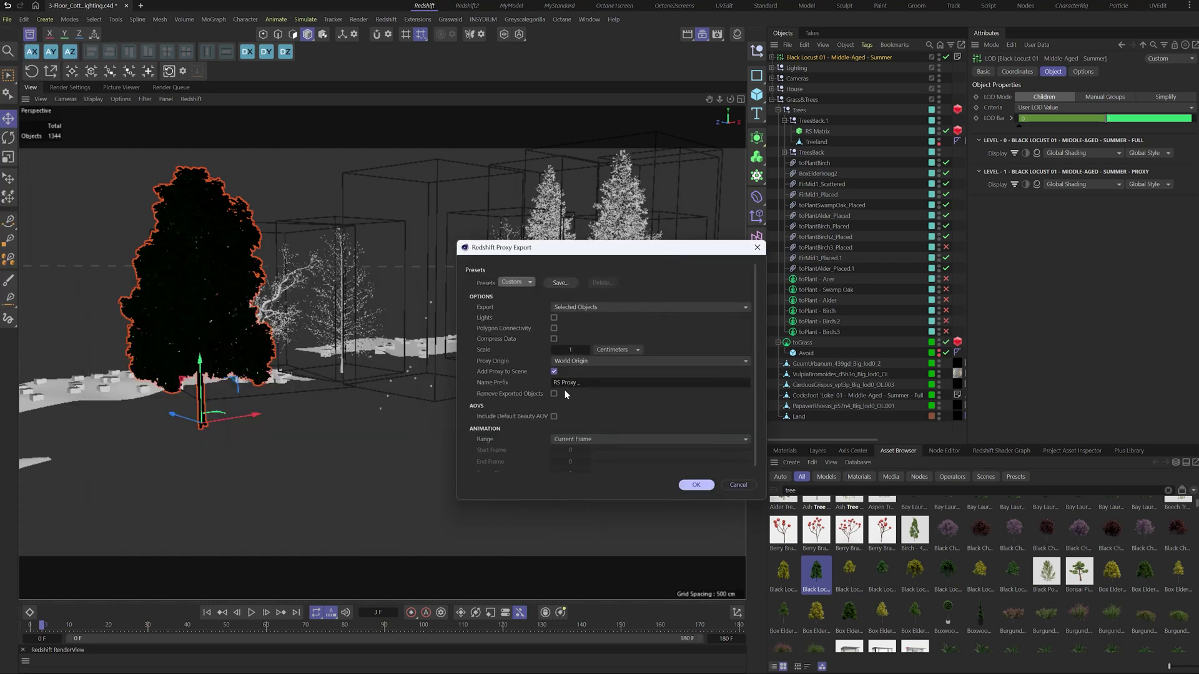
left_click(696, 484)
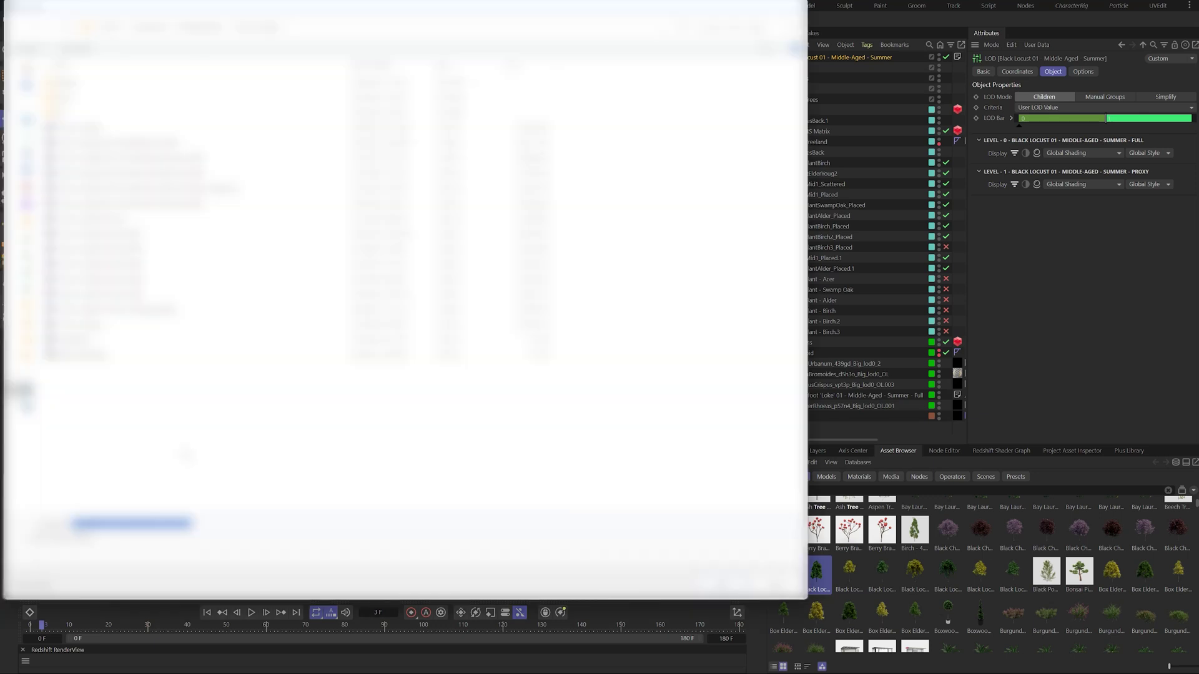
double_click(106, 97)
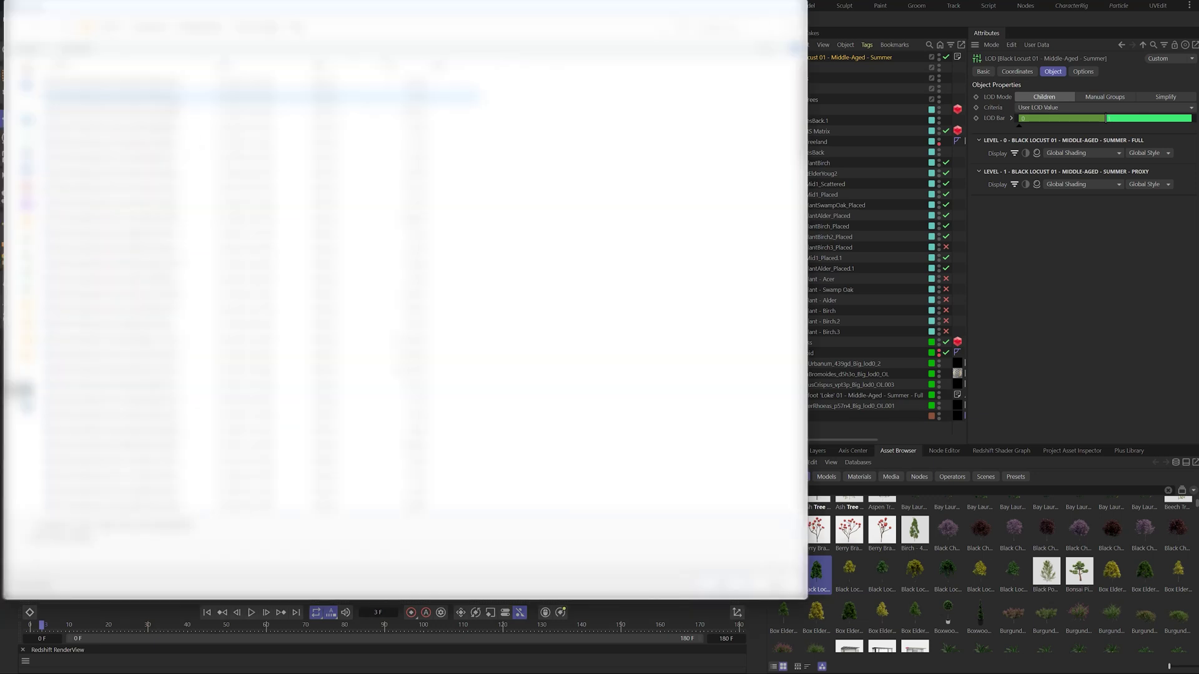
key("BackSpace")
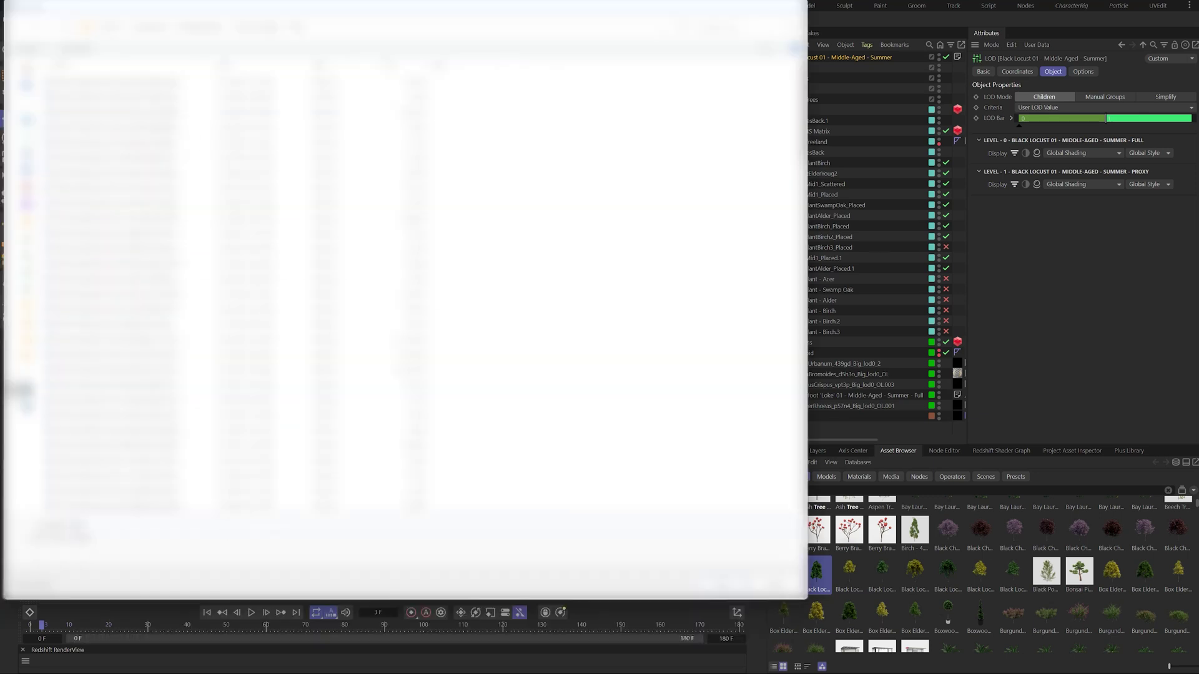
left_click(719, 583)
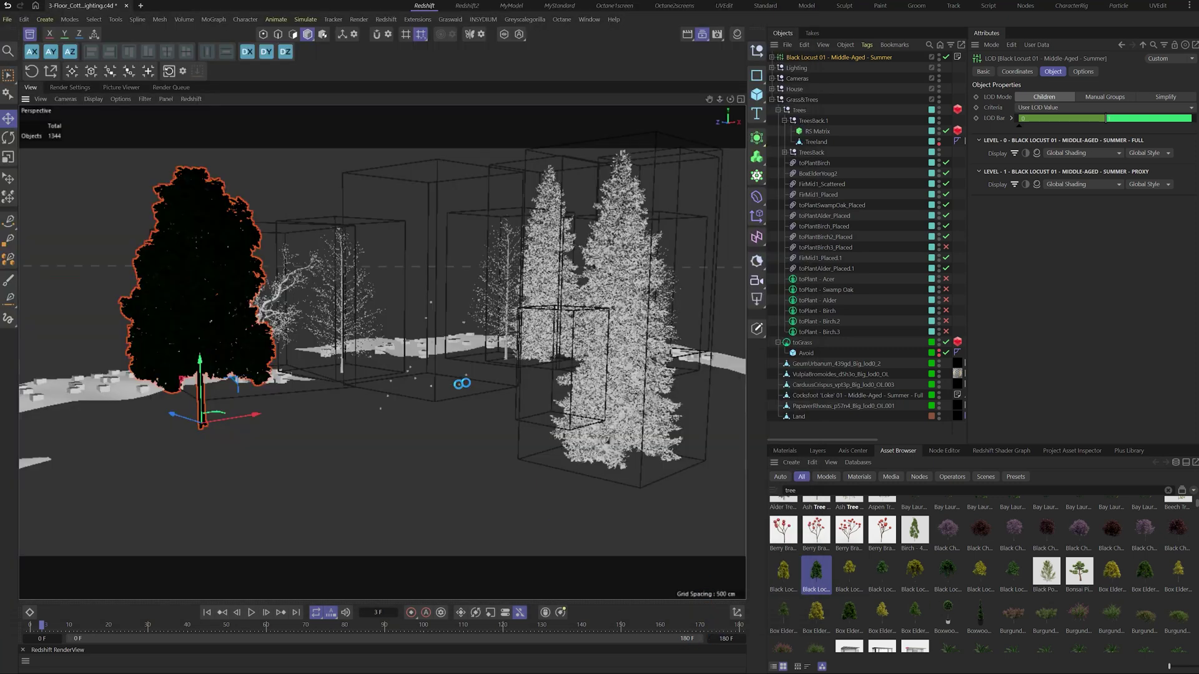
With the Trees layer hidden, move the TreeTest proxy away from the source tree and set its Preview to Mesh.
left_click(823, 56)
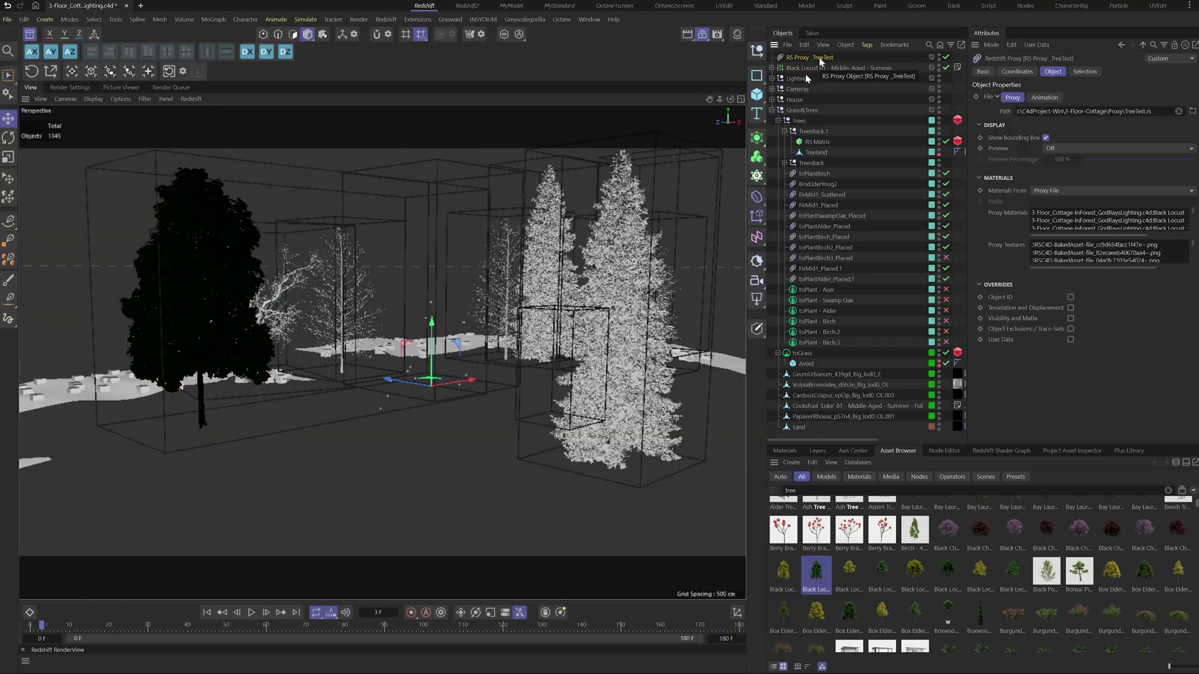
left_click(818, 450)
left_click(904, 629)
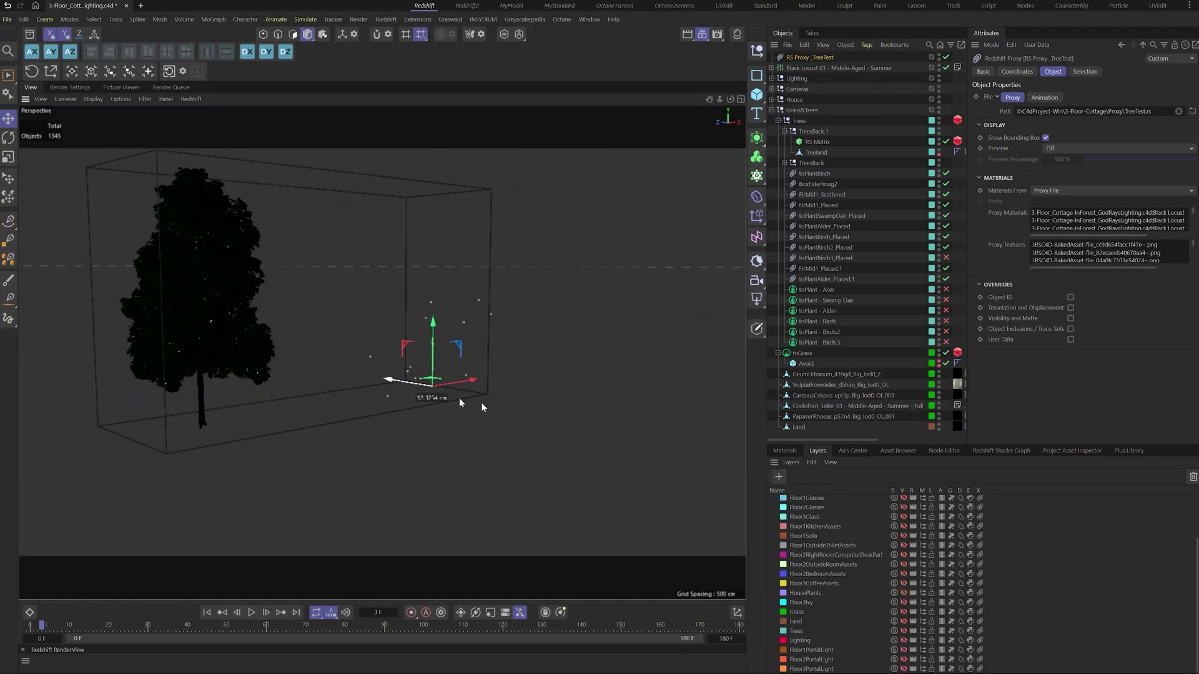
left_click(1061, 148)
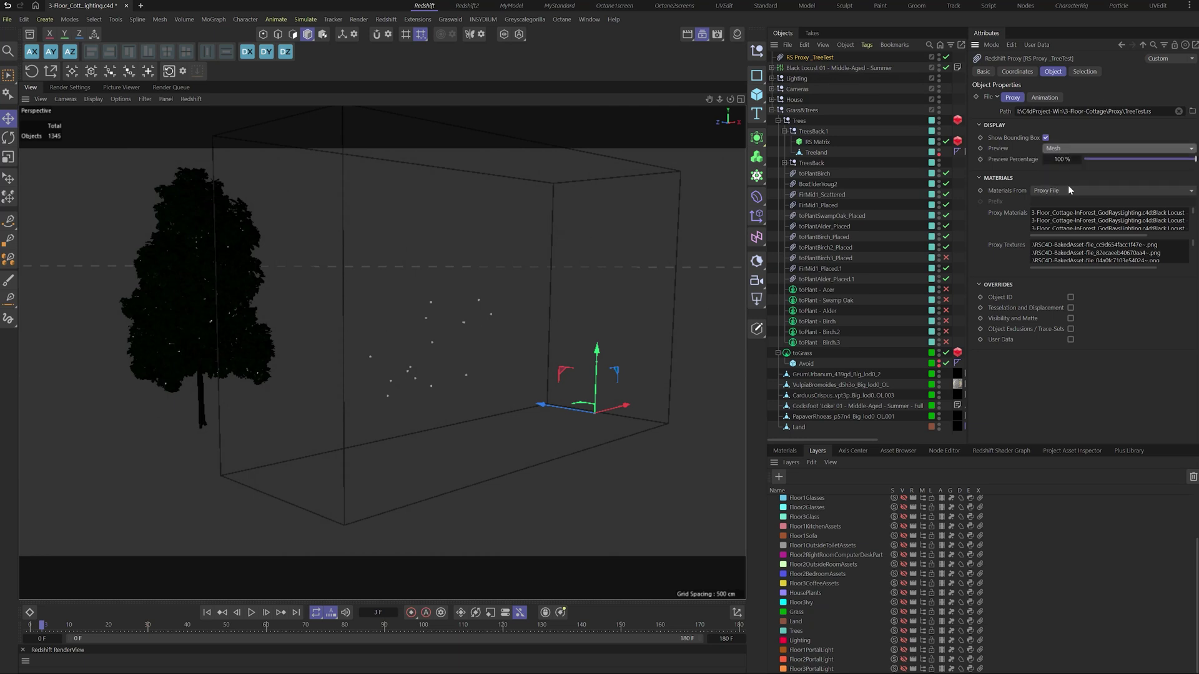
left_click(1068, 185)
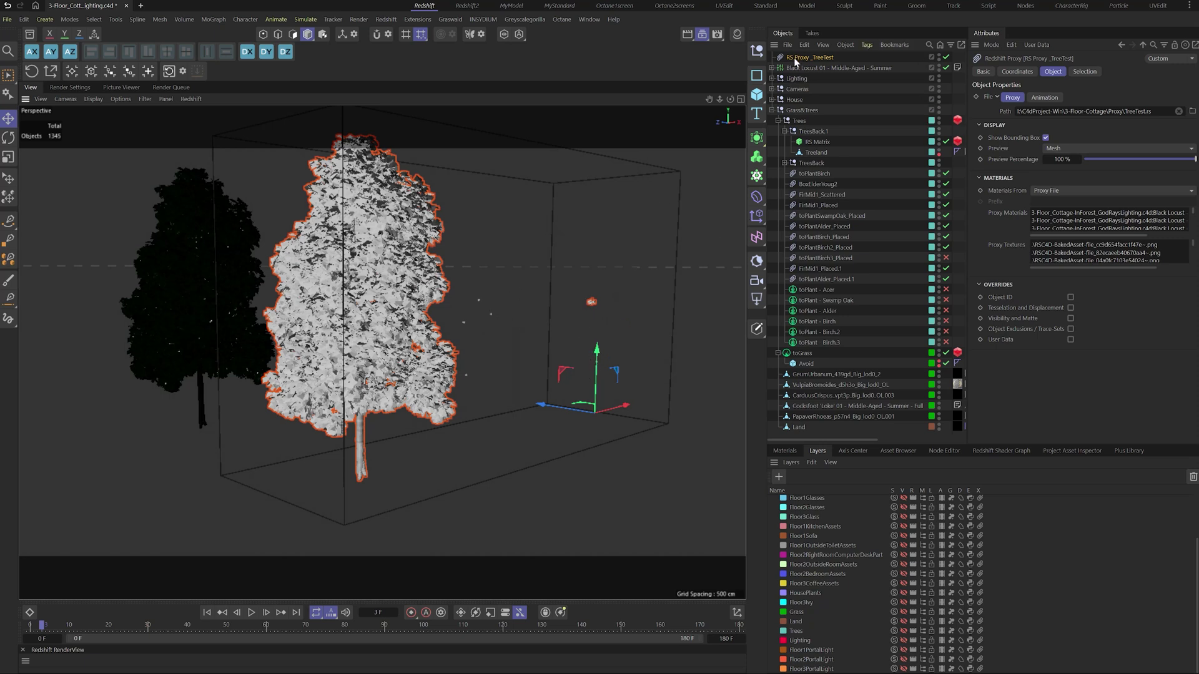
Delete the TreeTest proxy and copy the Black Locust tree into a new project.
key("Delete")
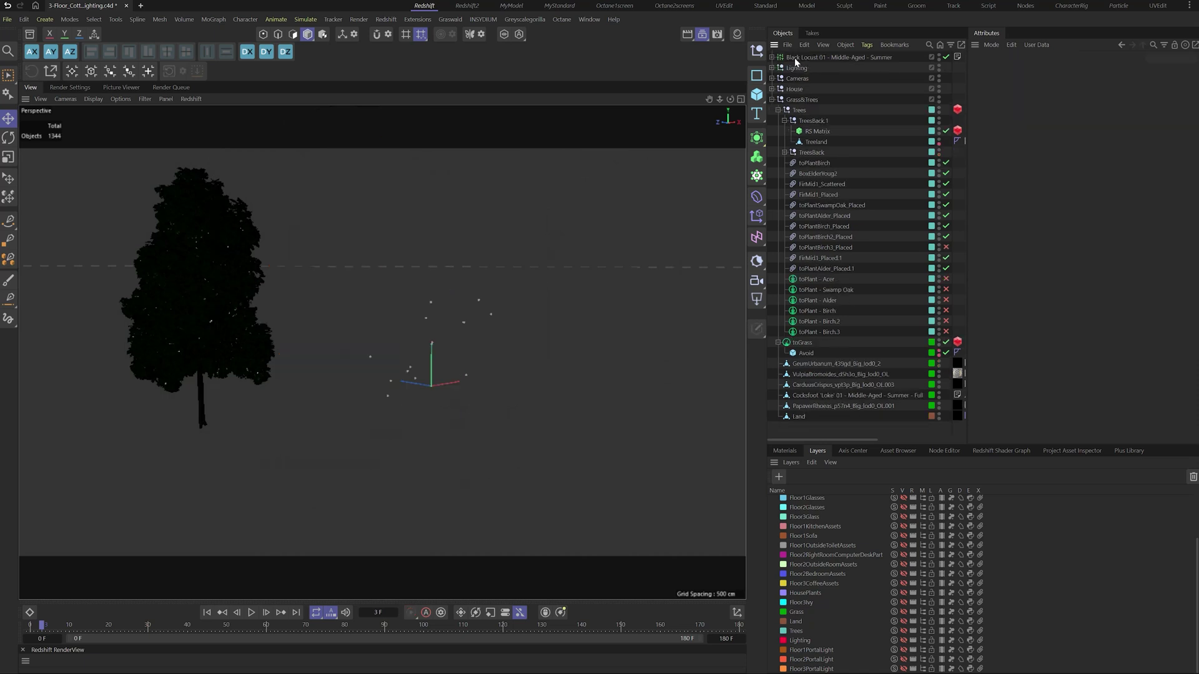
left_click(850, 58)
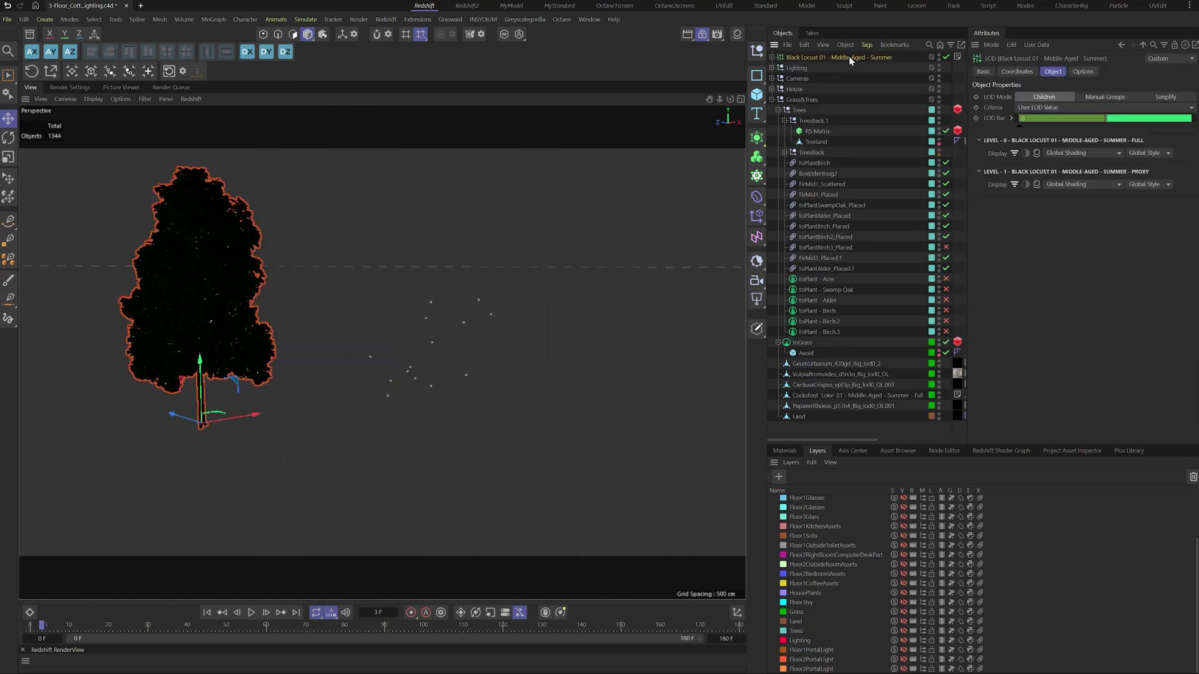
left_click(141, 6)
key("ctrl+v")
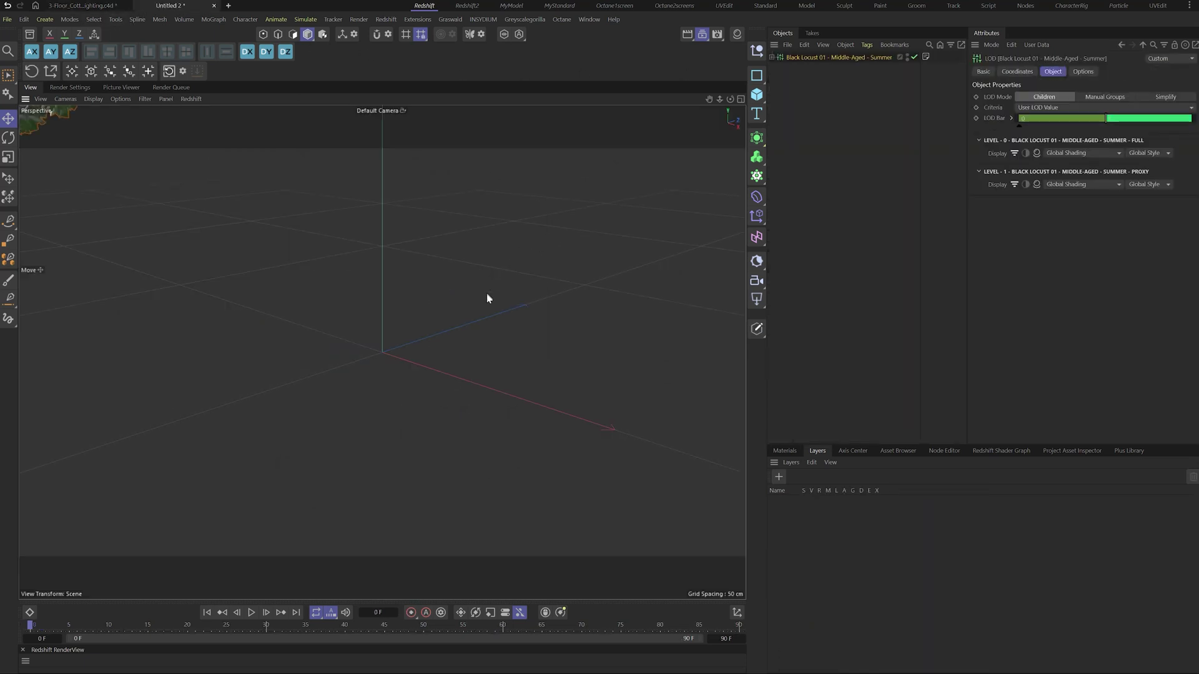
scroll(624, 466, "down", 5)
key("h")
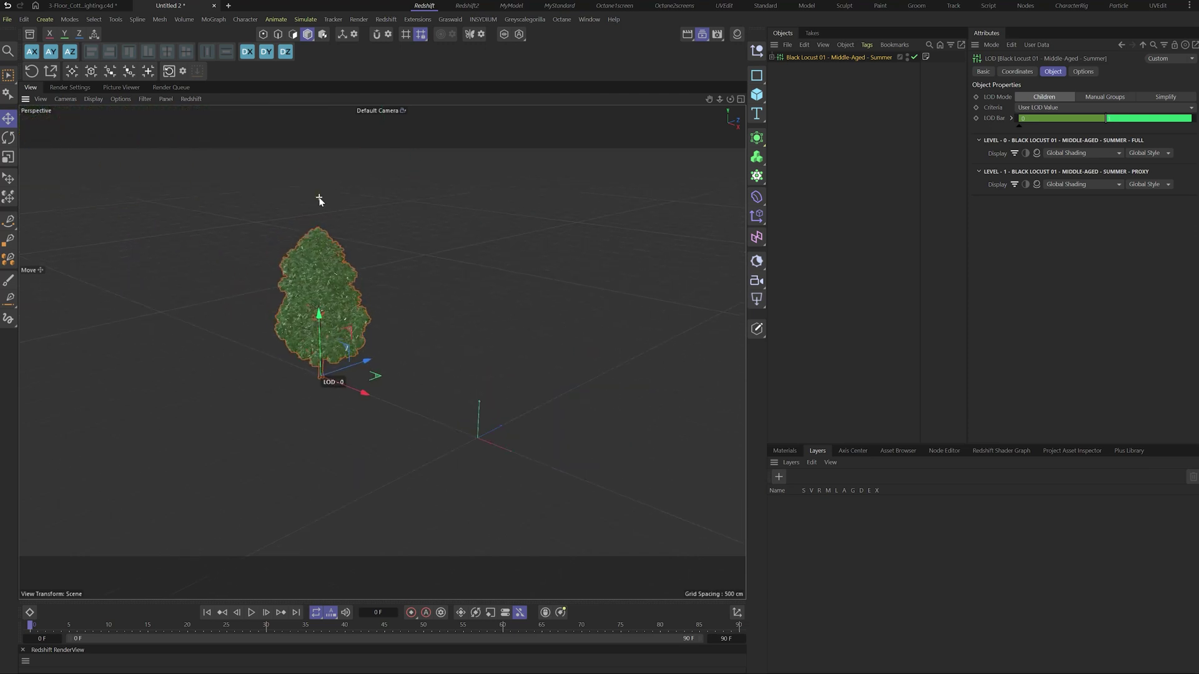
Export the copied Black Locust as the Redshift proxy TreeTest2.rs and set the added proxy's Preview to Mesh.
left_click(8, 19)
mouse_move(63, 272)
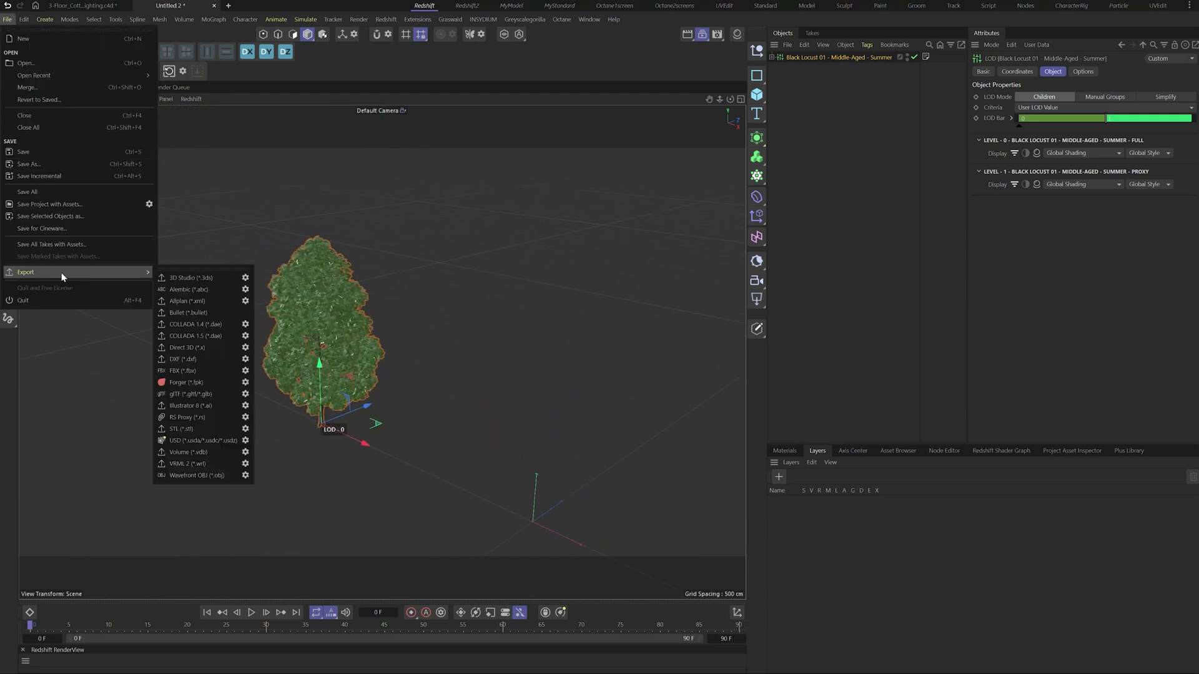
left_click(212, 428)
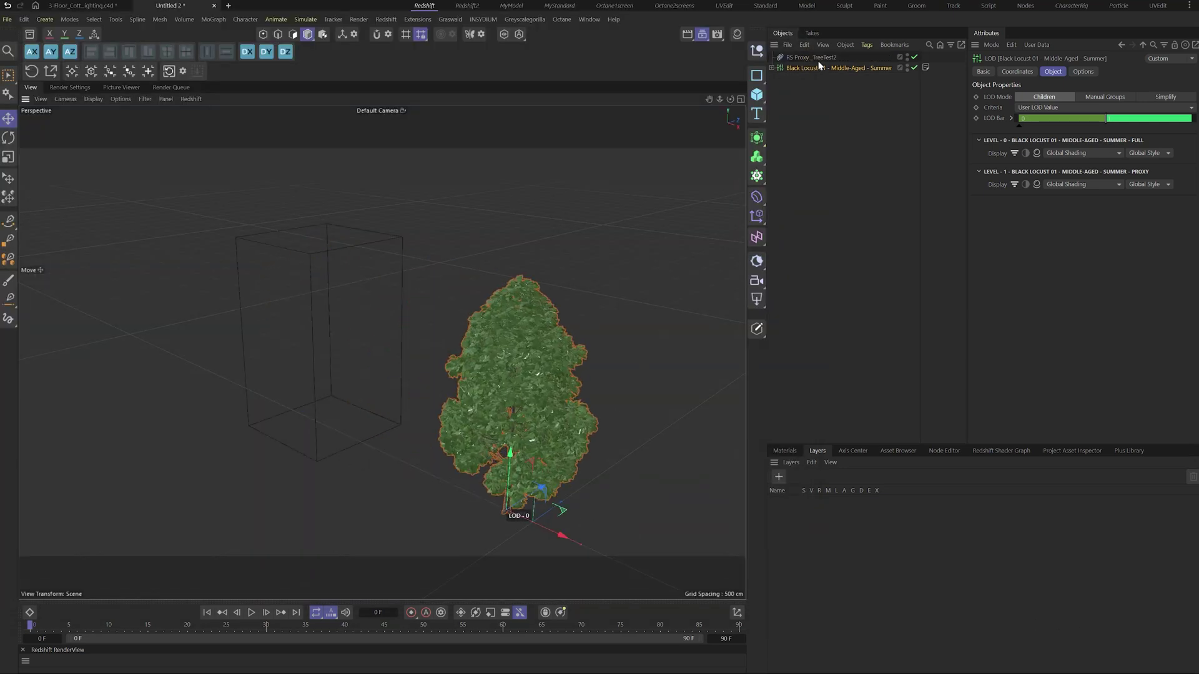
left_click(811, 58)
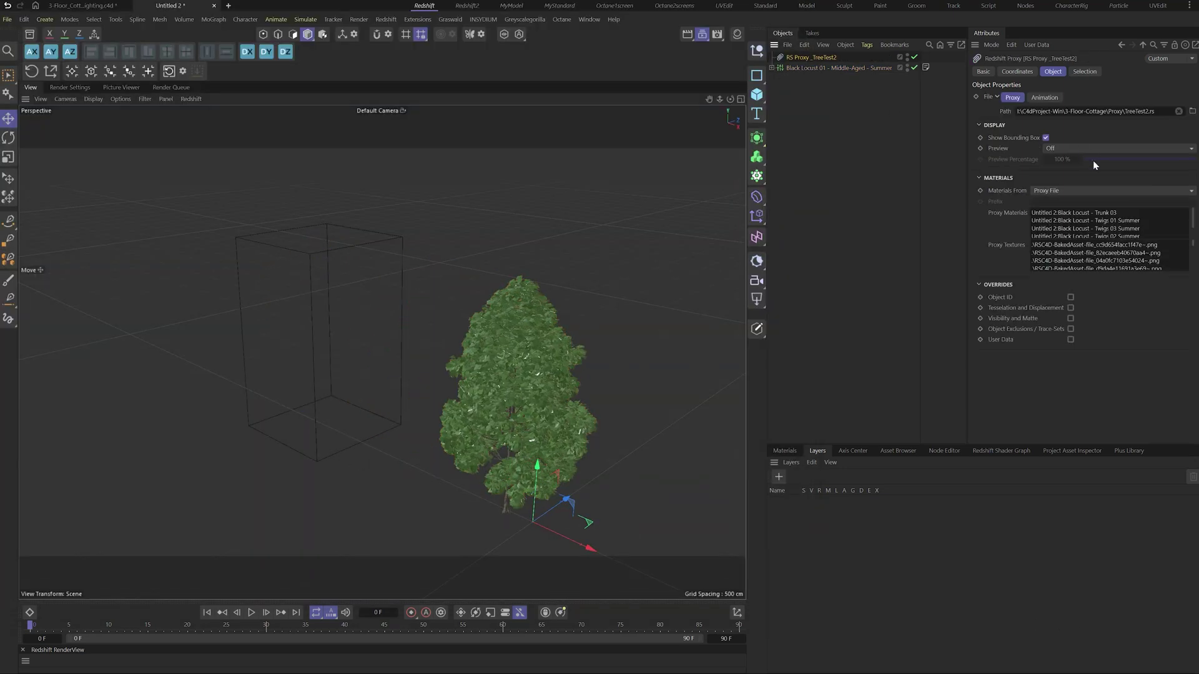
left_click(1062, 149)
left_click(1060, 170)
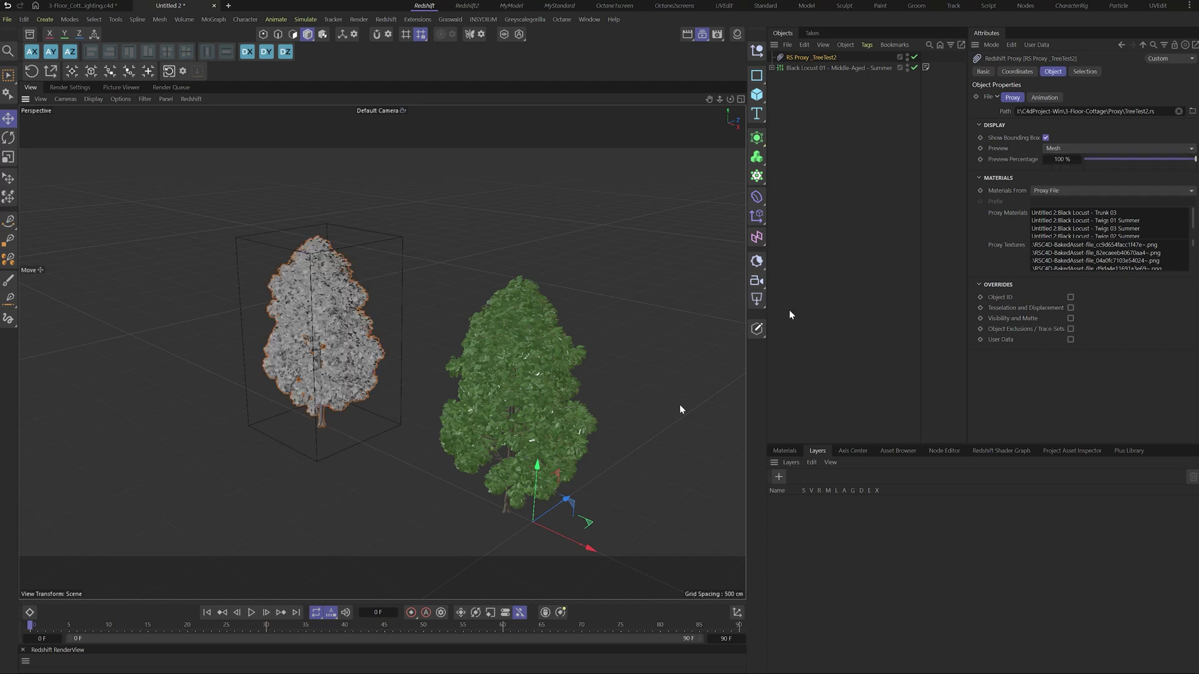
Close the Untitled 2 project and delete the Black Locust from the cottage scene.
left_click(861, 68)
left_click(811, 56)
left_click(845, 68)
left_click(213, 5)
left_click(687, 384)
key("Delete")
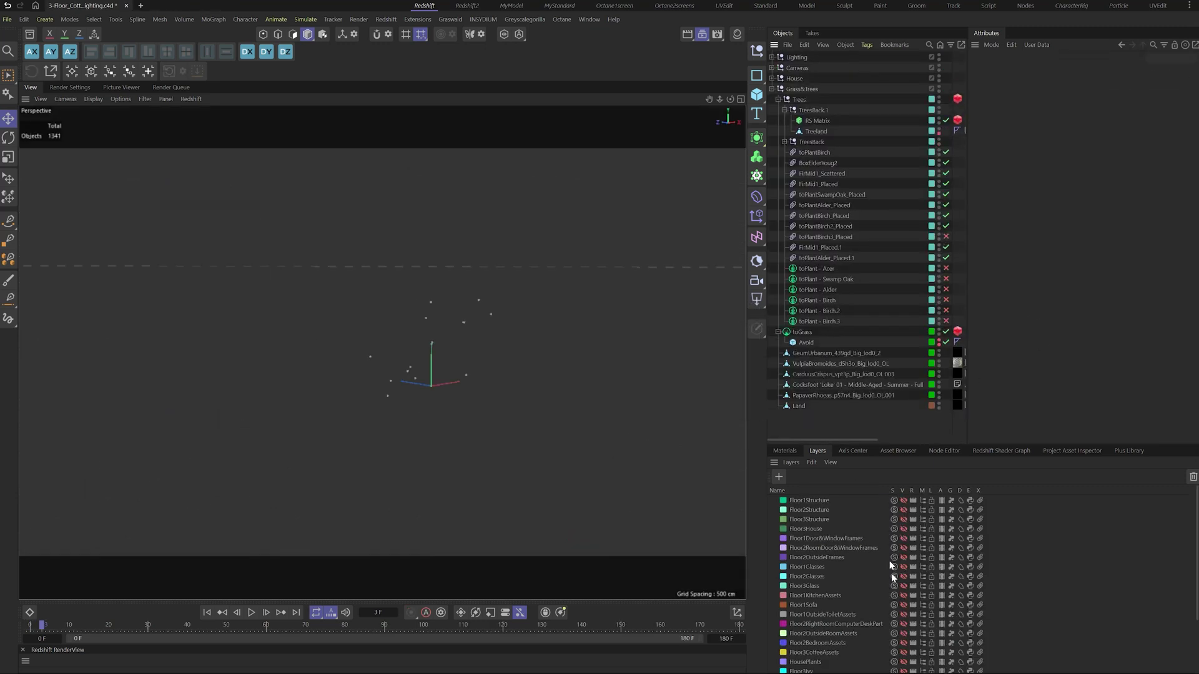
Show the Trees layer in the viewport and inspect the placed fir and toPlantBirch2_Placed proxies.
scroll(860, 605, "down", 3)
left_click(906, 632)
left_click(642, 381)
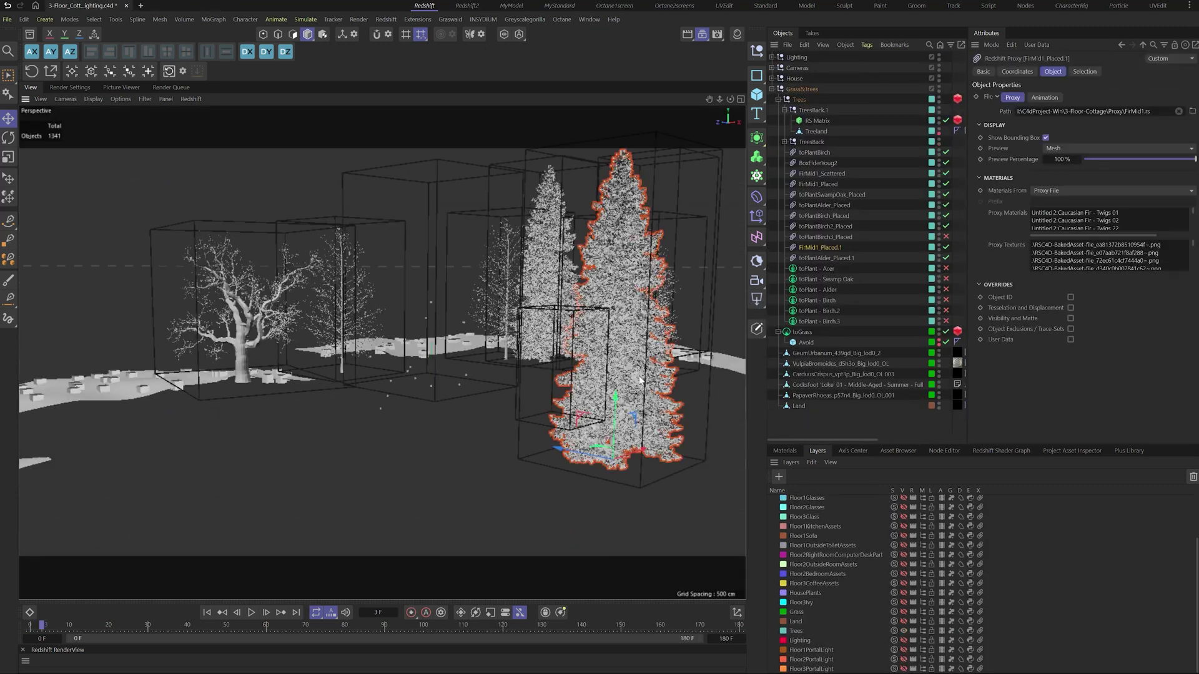
left_click(244, 298)
left_click(497, 293)
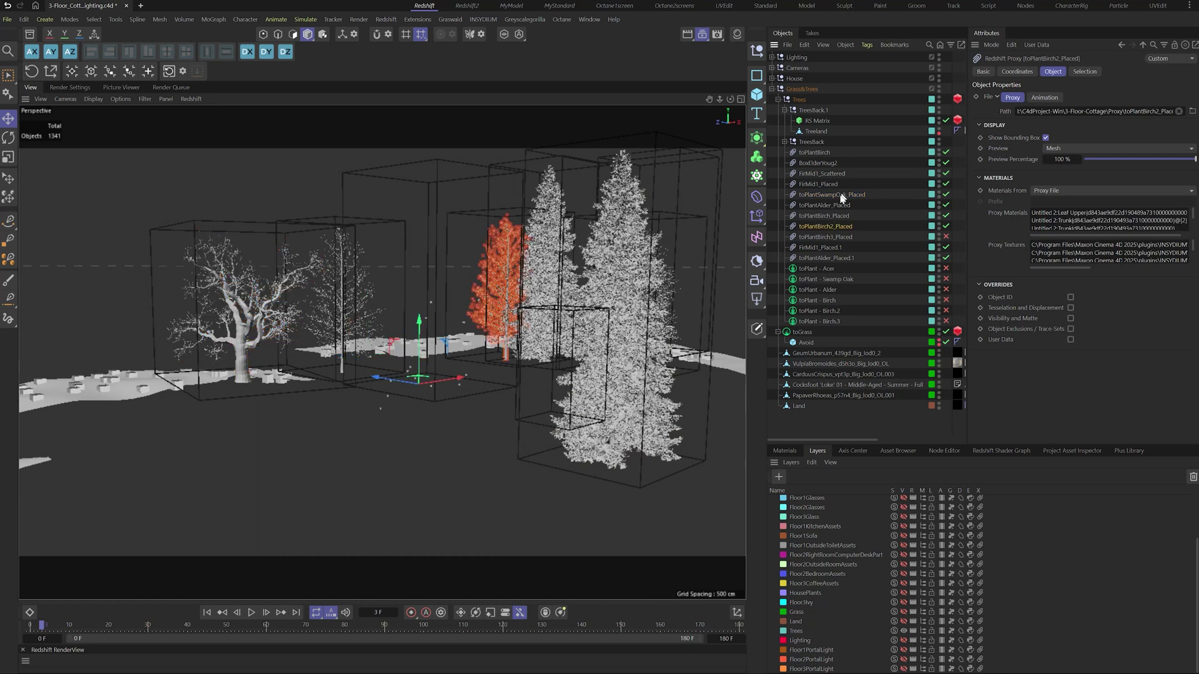
Examine the Treeland surface of the TreesBack.1 group from a higher, wider viewpoint.
left_click(816, 131)
scroll(441, 442, "down", 2)
left_click_drag(440, 446, 367, 514, "alt")
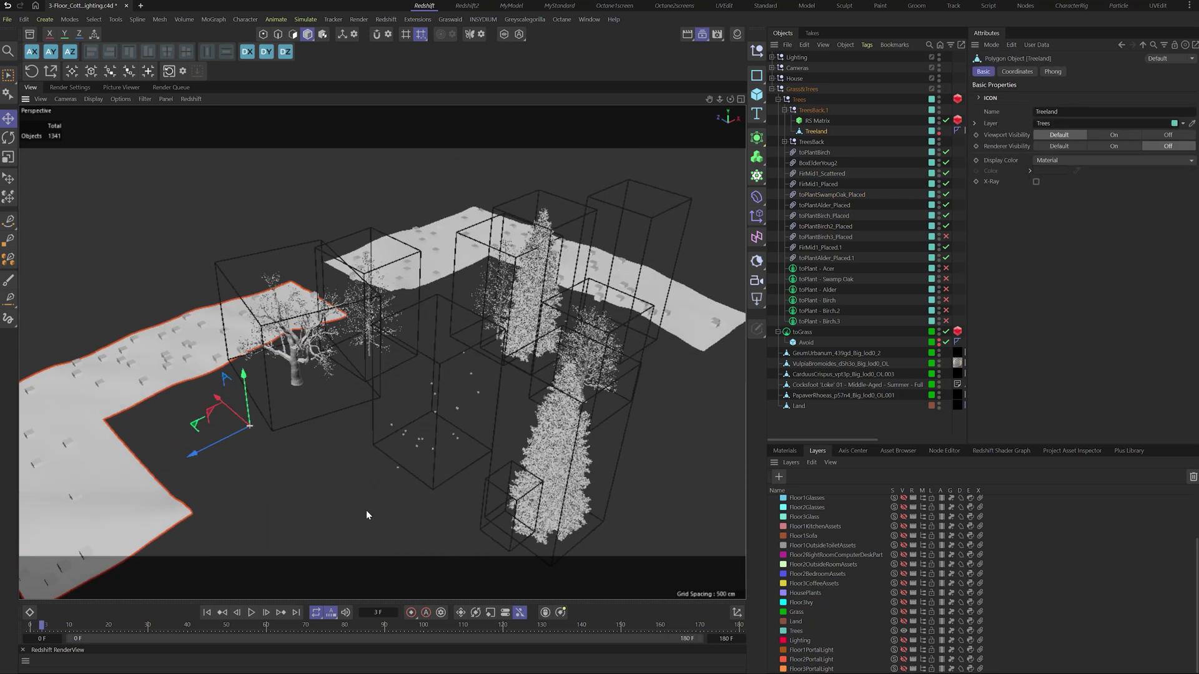
Expand the TreesBack group and examine its RS Matrix settings and the custom particle objects in its Redshift Object tag.
left_click(811, 142)
left_click(784, 142)
left_click(822, 152)
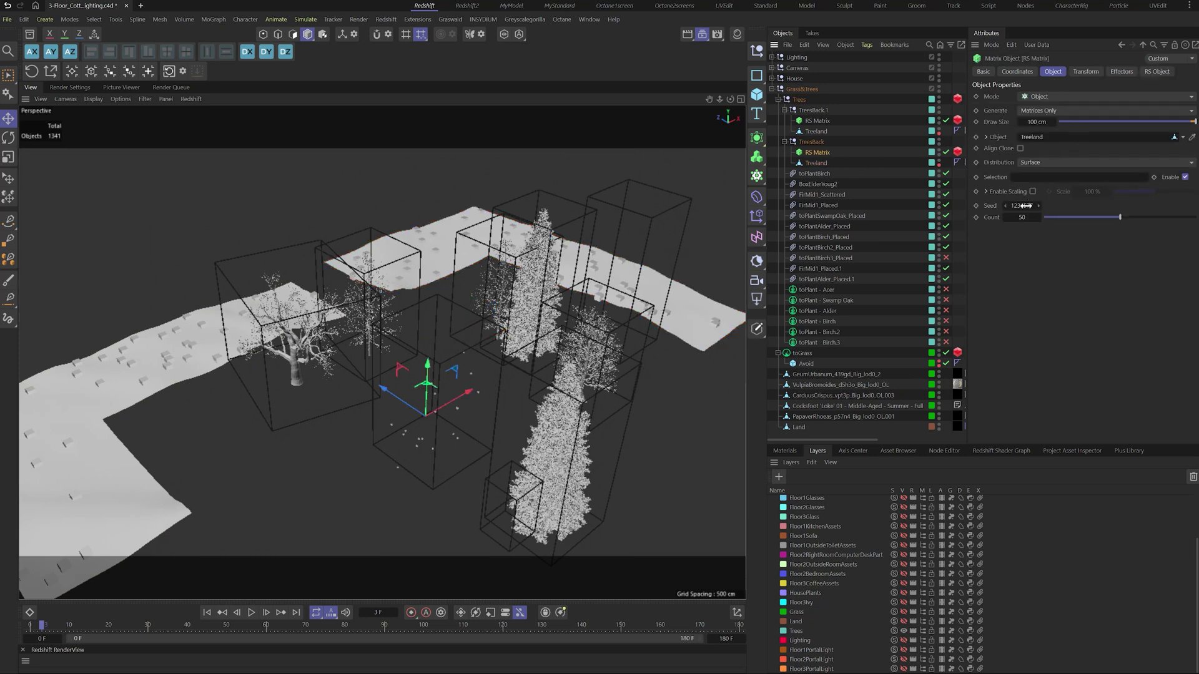
left_click(958, 153)
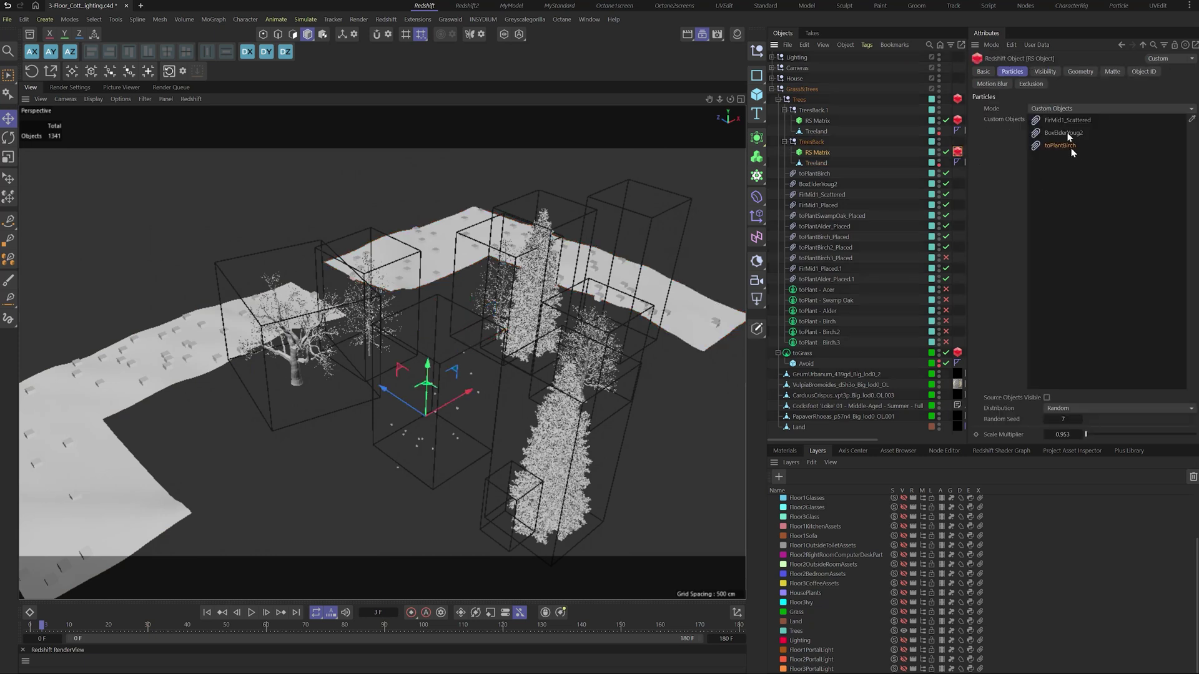
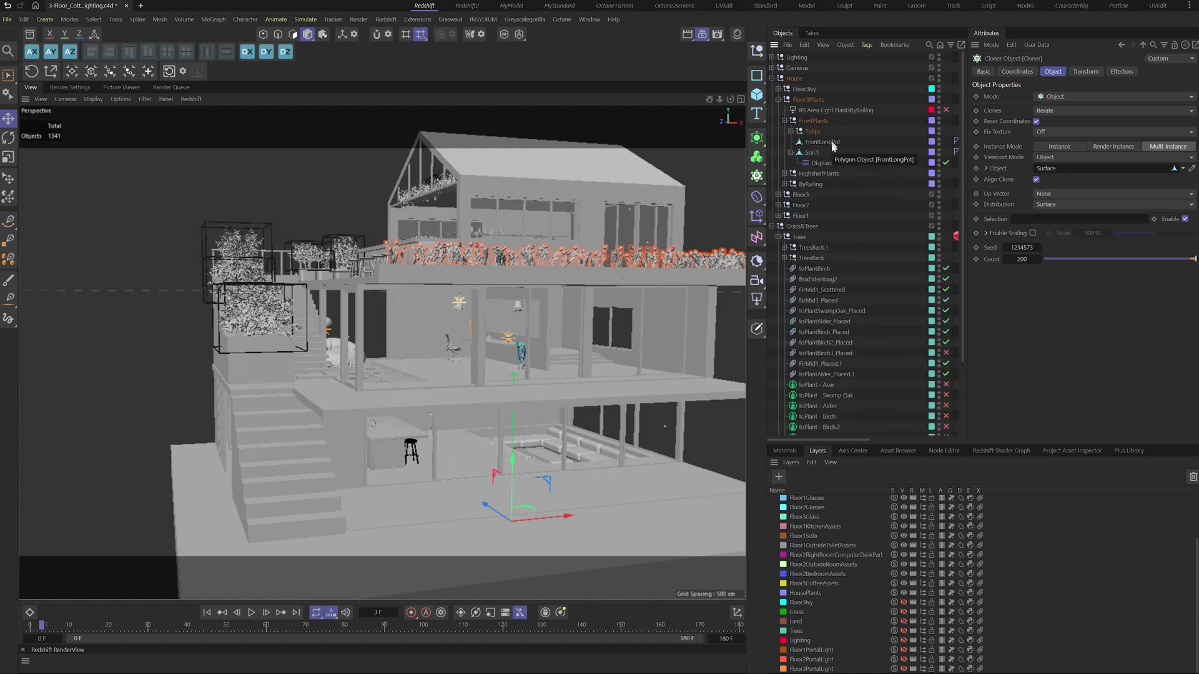
Expand the Tulips group inside FrontPlants to examine the tulip models used by its Cloner.
left_click(790, 131)
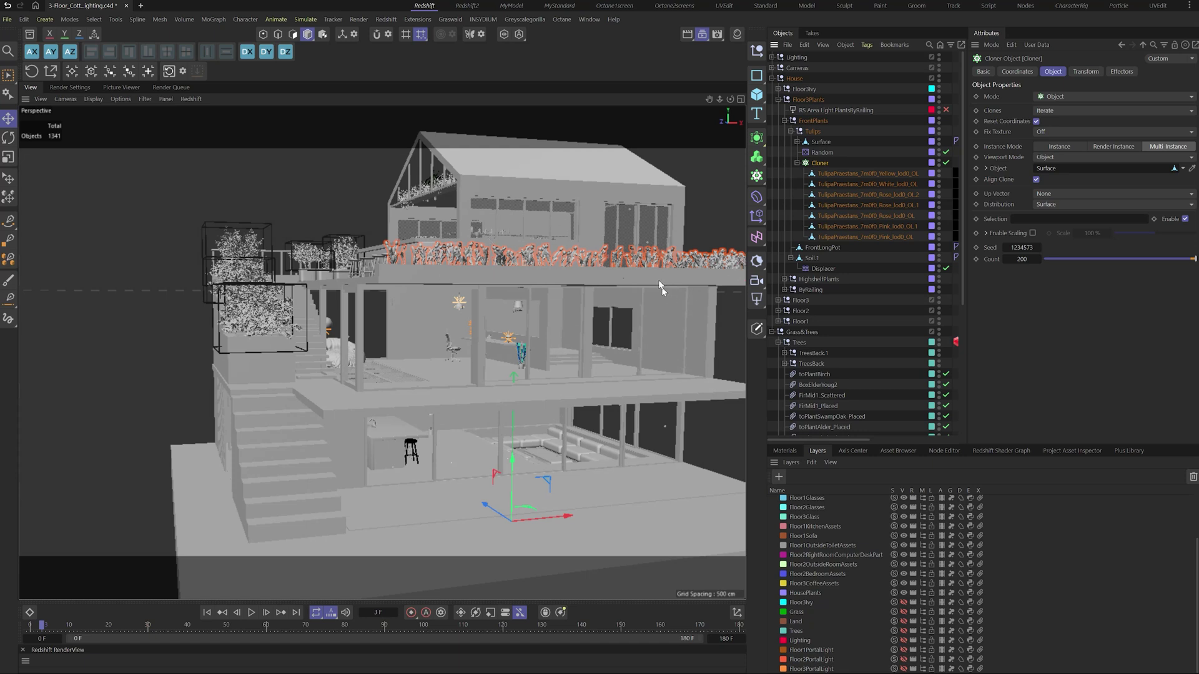
Examine the Random effector's position and rotation settings and the tulips it varies along the terrace edge.
left_click(821, 153)
left_click(1087, 72)
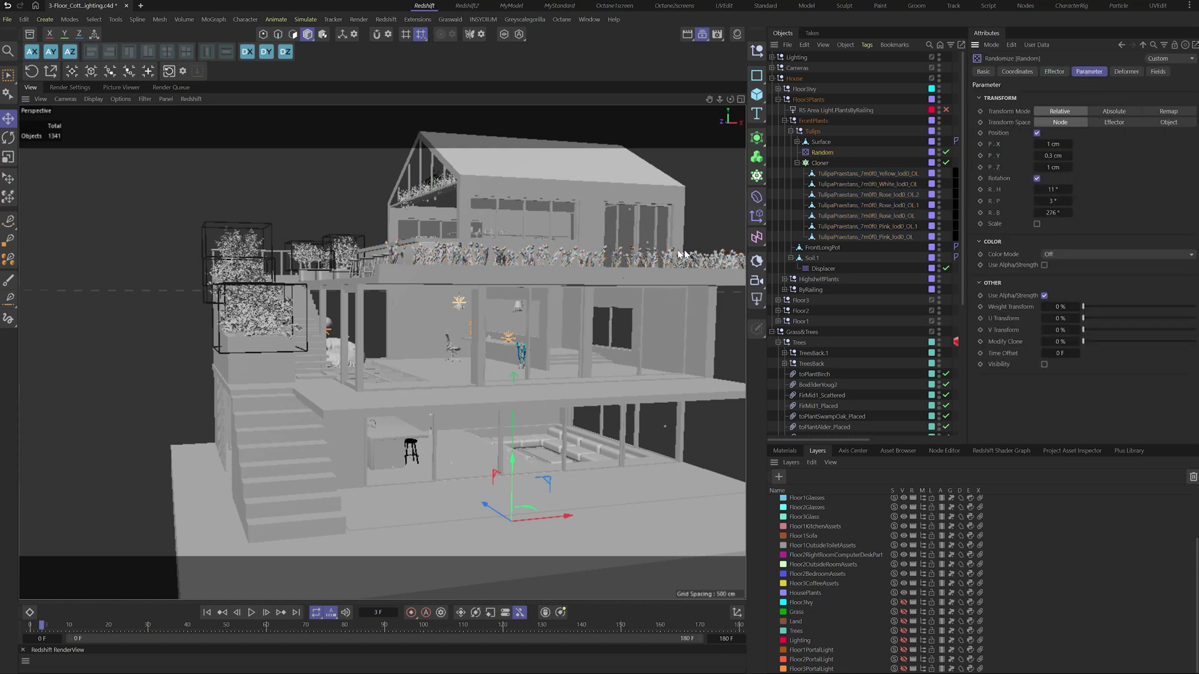
scroll(538, 298, "up", 5)
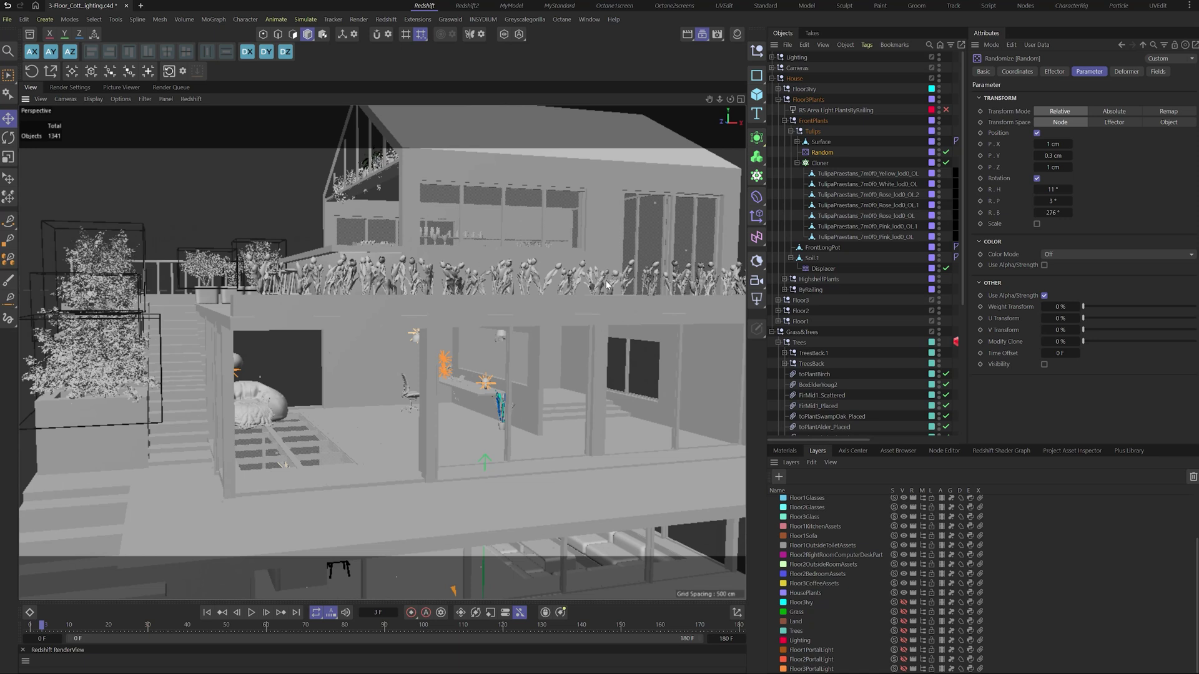
scroll(292, 302, "down", 4)
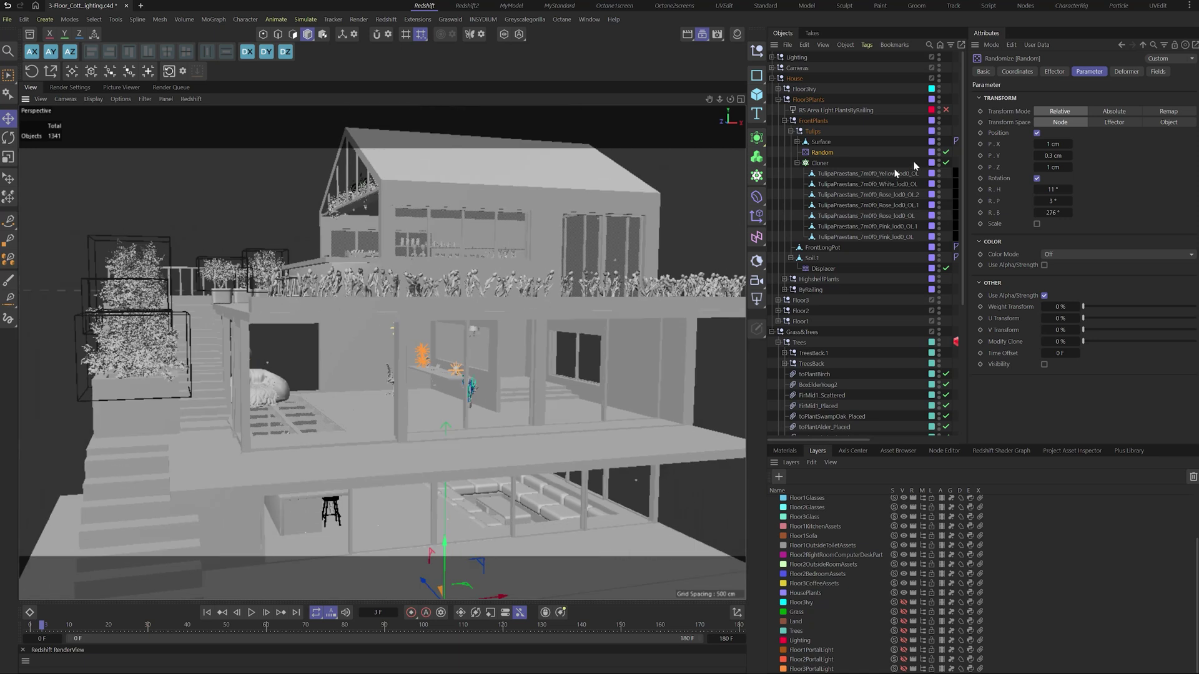
scroll(264, 339, "down", 6)
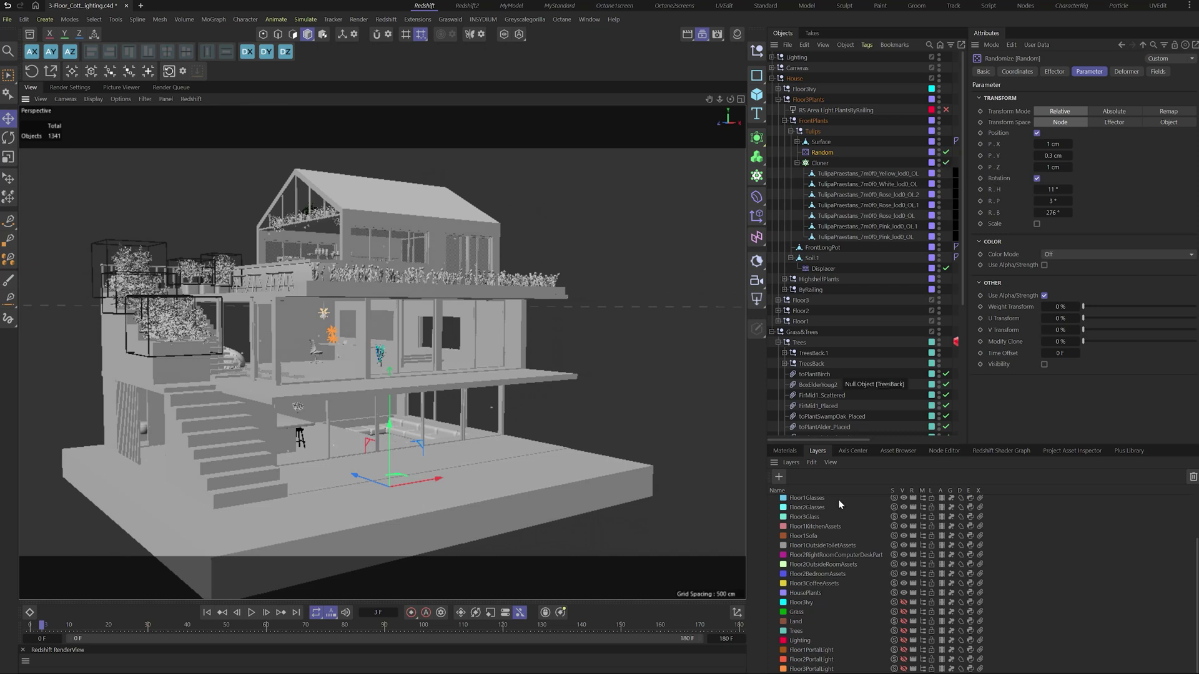
Show the Floor3Ivy layer in the viewport and bring the ivy-covered top floor into closer view.
left_click(903, 603)
scroll(299, 214, "up", 6)
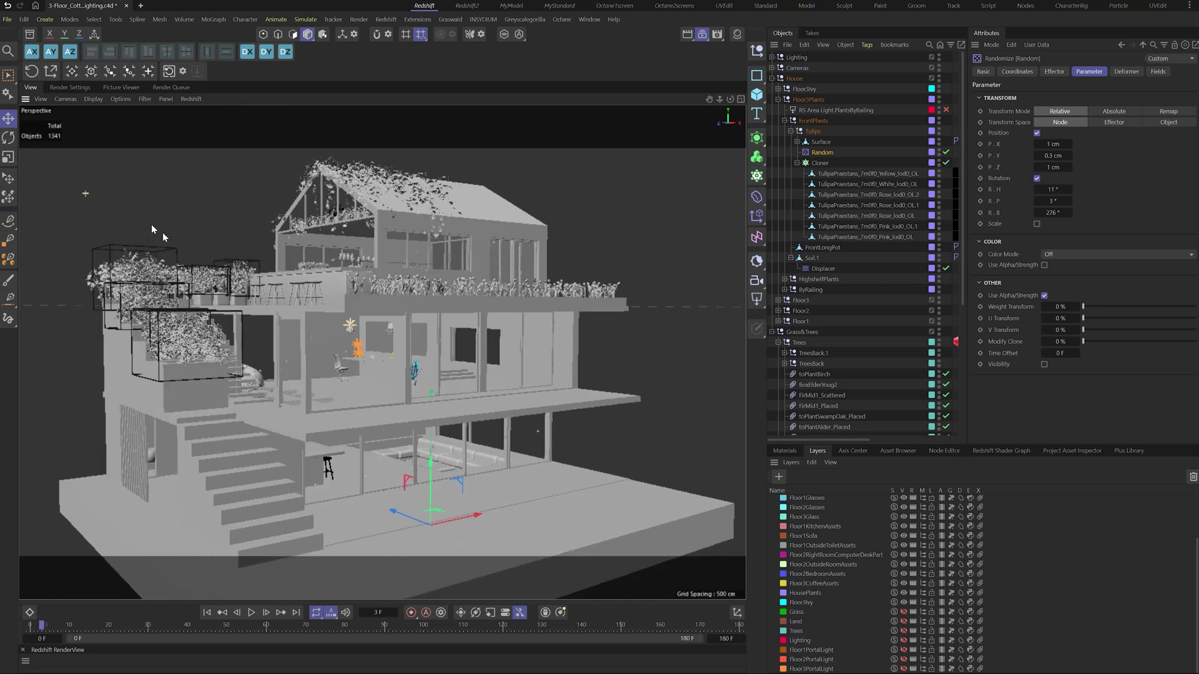
middle_click_drag(390, 109, 399, 200, "alt")
Set the project's View Clipping to Large.
key("ctrl+d")
left_click(1069, 231)
left_click(1070, 280)
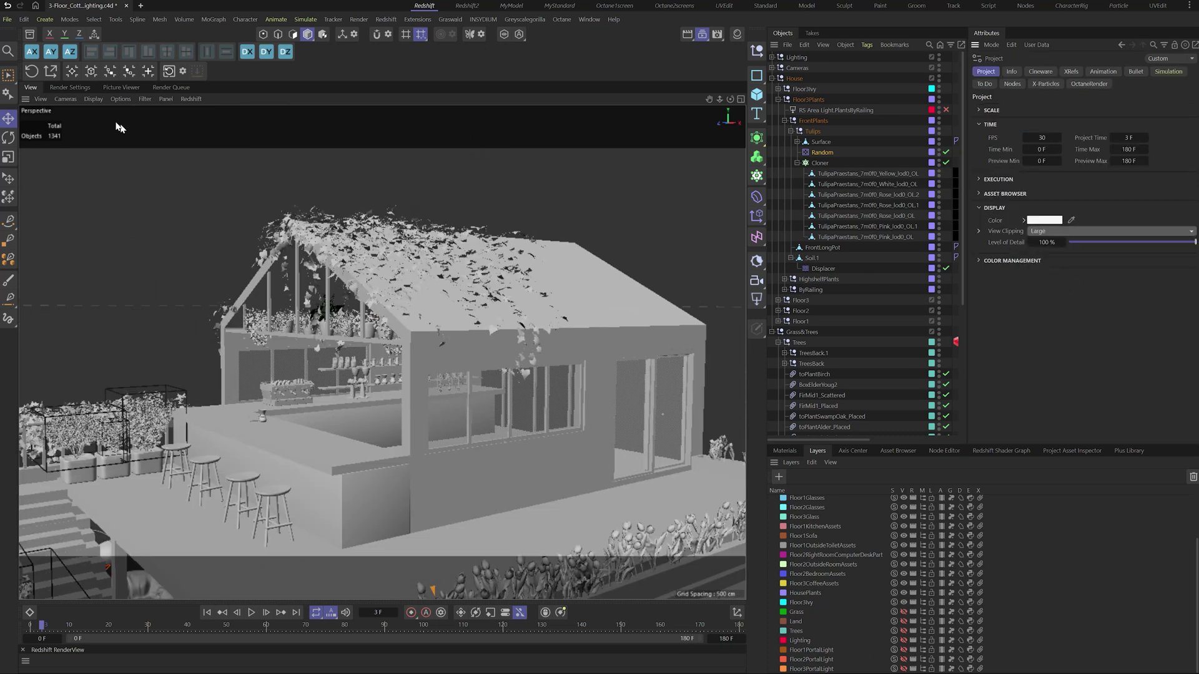
Inspect the ivy-covered roof with mesh lines displayed, and return the viewport to shading without lines.
key("n")
key("b")
scroll(425, 253, "up", 5)
scroll(422, 253, "down", 5)
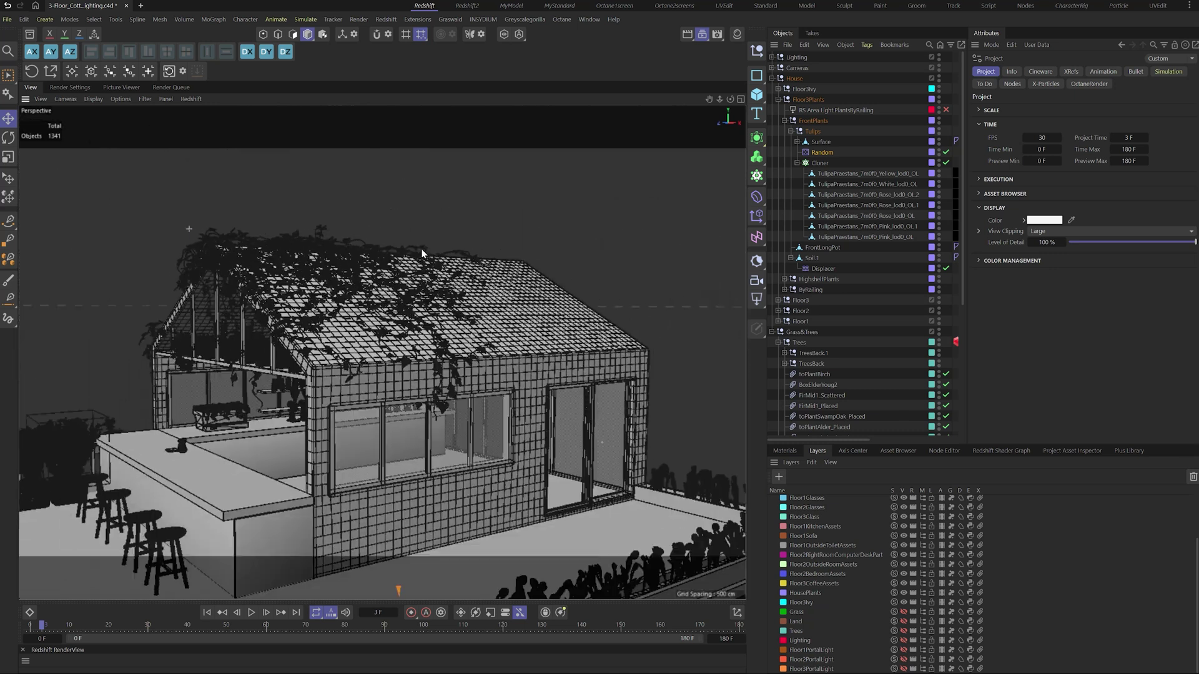
left_click(93, 98)
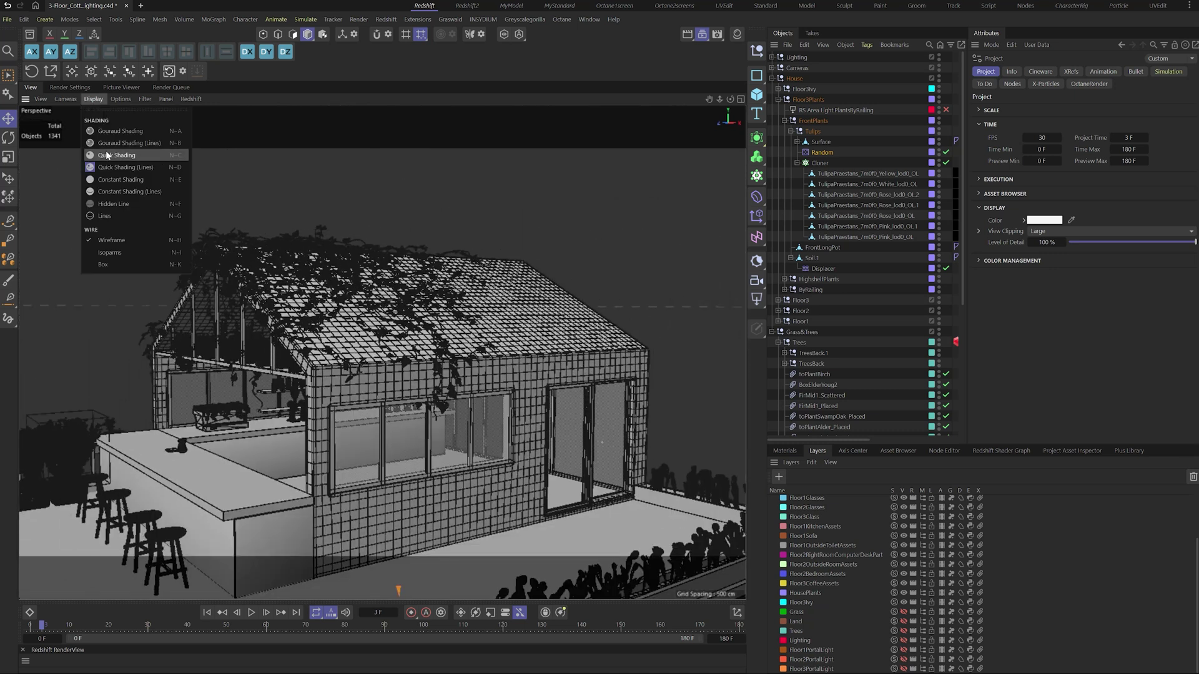
left_click(119, 145)
Select the roof ivy and expand the Floor3Ivy group to examine its surfaces and generators.
left_click(354, 295)
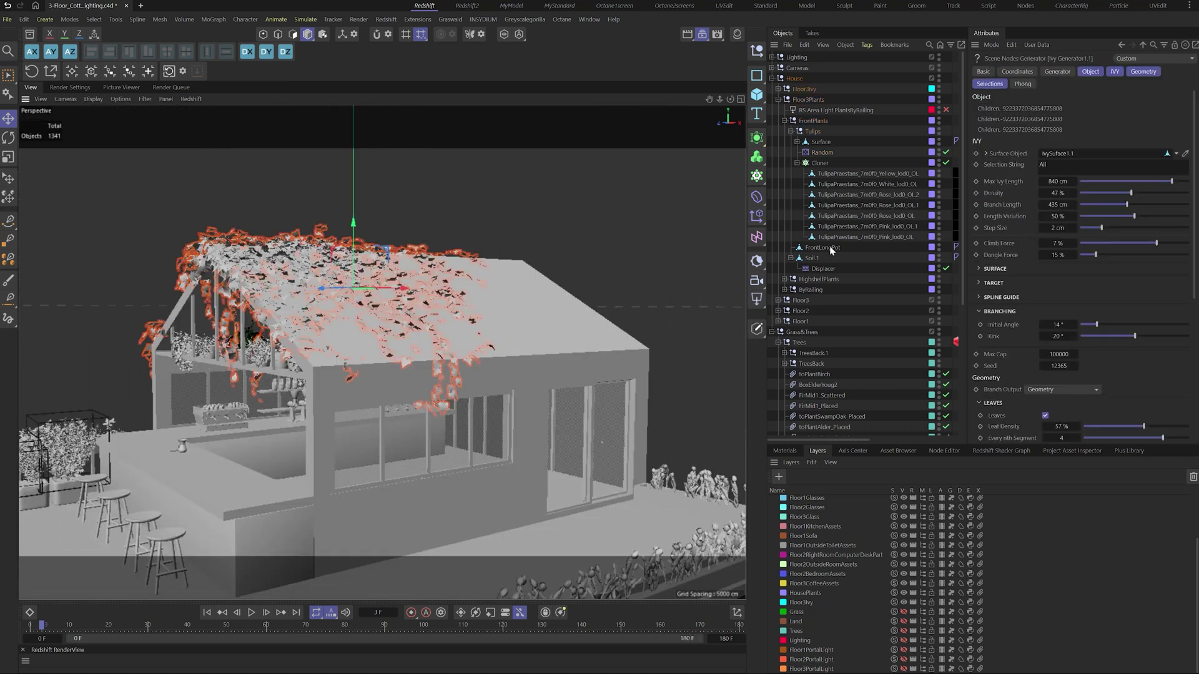
left_click(778, 89)
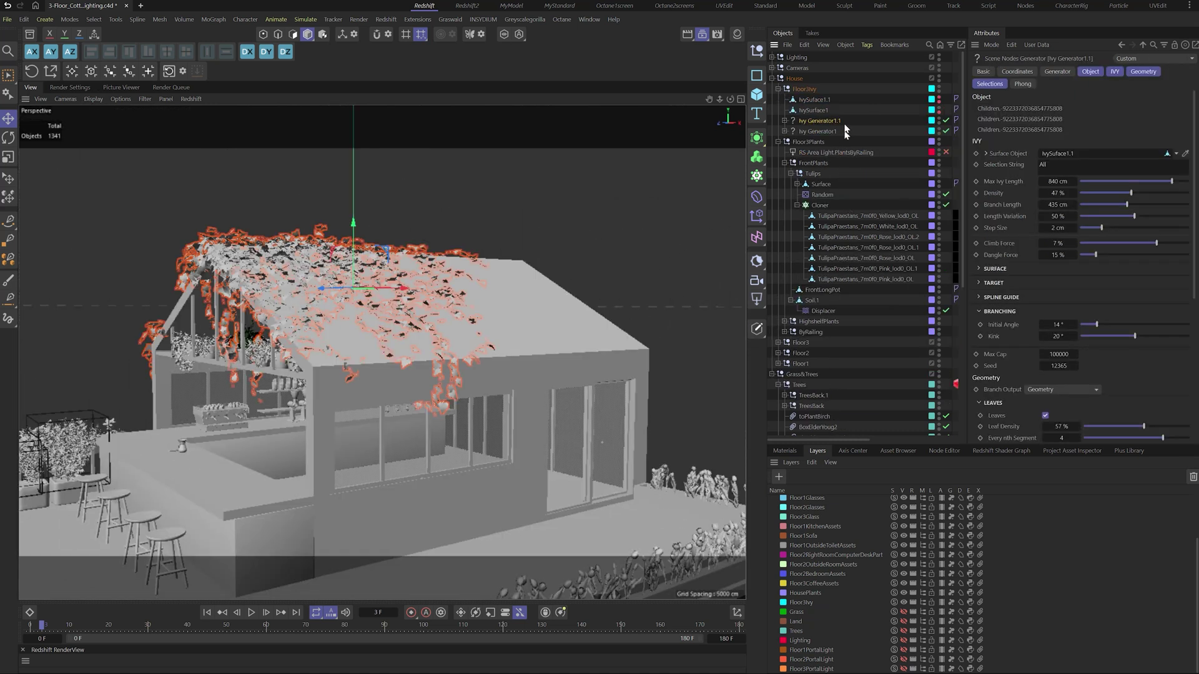
Search the asset library for "Ivy" and add the Ivy Generator and the English Ivy Leaves models to the scene.
left_click(898, 450)
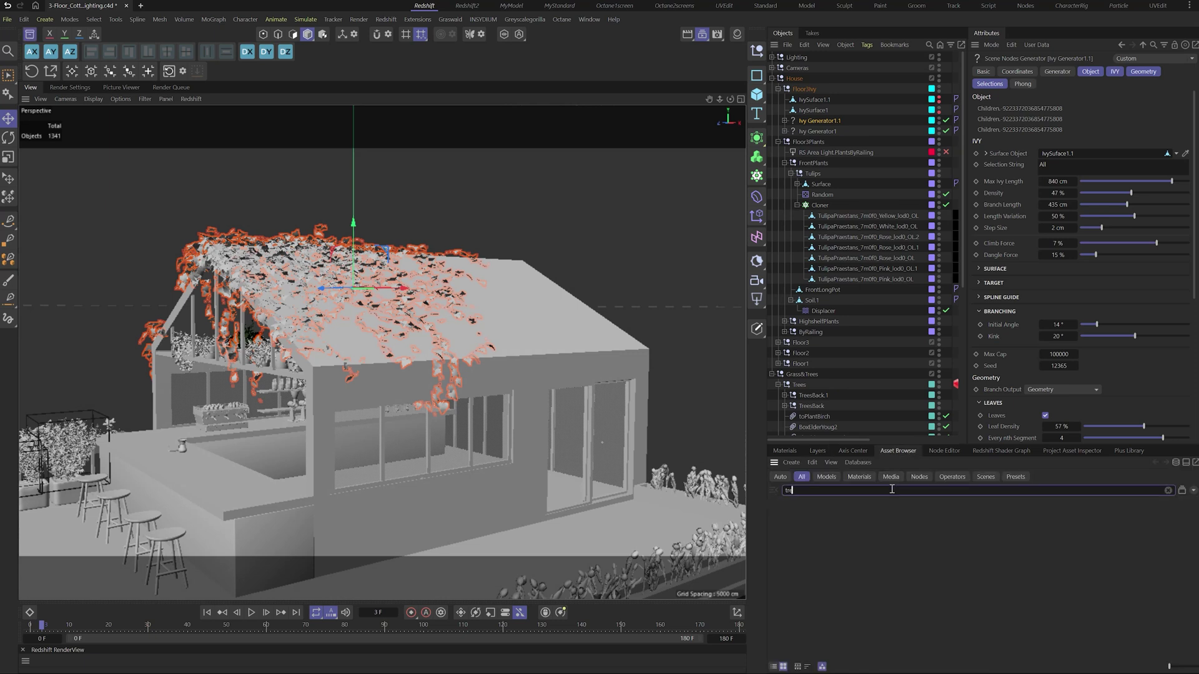
type("Ivy")
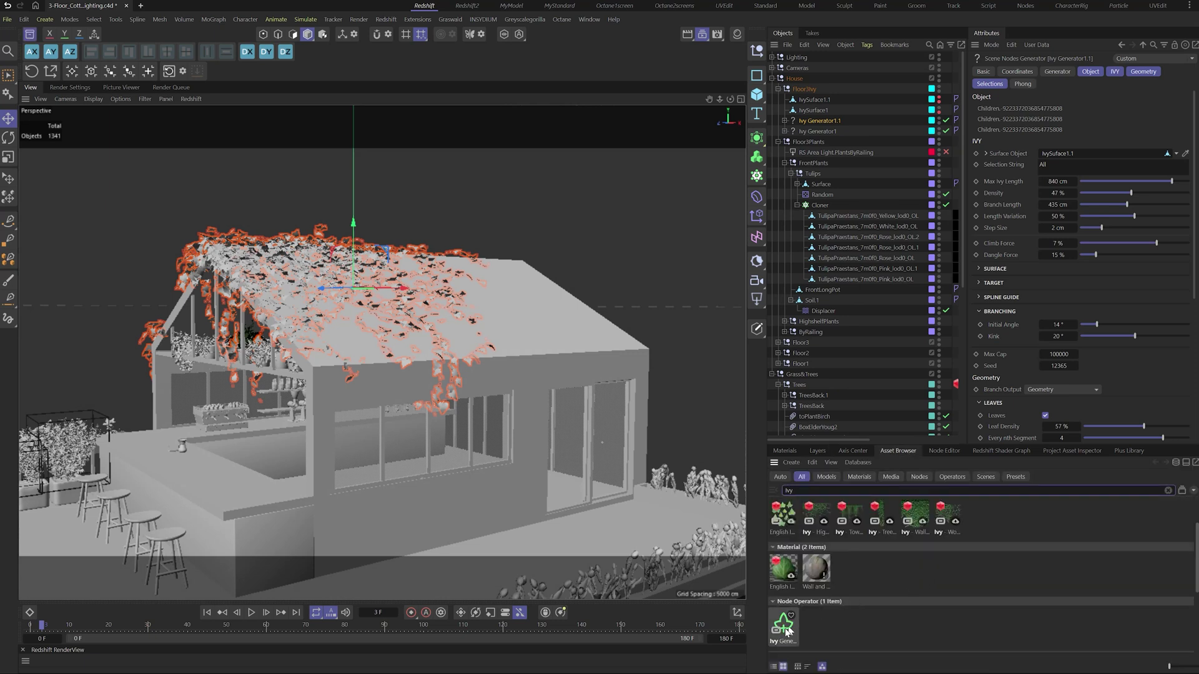
double_click(784, 623)
scroll(920, 569, "up", 2)
double_click(783, 580)
Place all the English Ivy and English Ivy Young leaf models under the new Ivy Generator.
left_click(819, 174)
left_click(816, 79, "shift")
left_click_drag(817, 79, 807, 184)
Hide the Floor3Ivy layer and assign IvySuface1.1 as the new Ivy Generator's Surface Object.
left_click(814, 80)
left_click(817, 450)
left_click(904, 602)
left_click(815, 89)
left_click(804, 79)
left_click_drag(815, 237, 1061, 228)
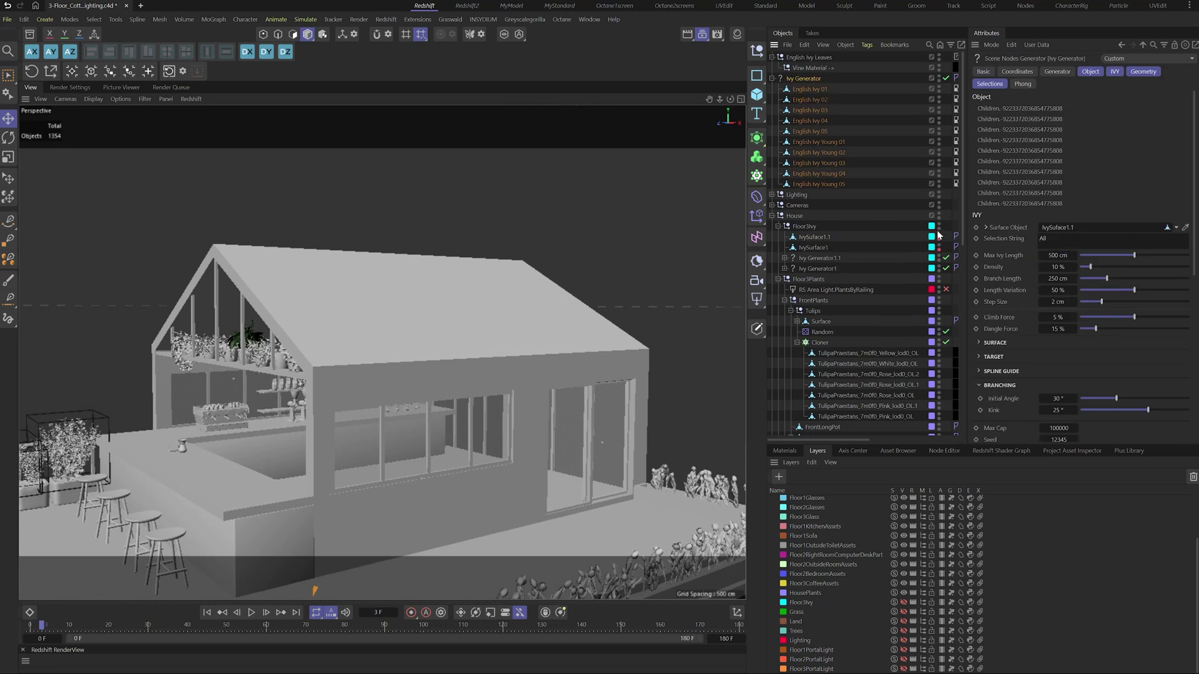
Set the new Ivy Generator's Max Ivy Length to 540 cm and raise the generator to just above the roof.
left_click(815, 237)
left_click(808, 79)
left_click(1112, 73)
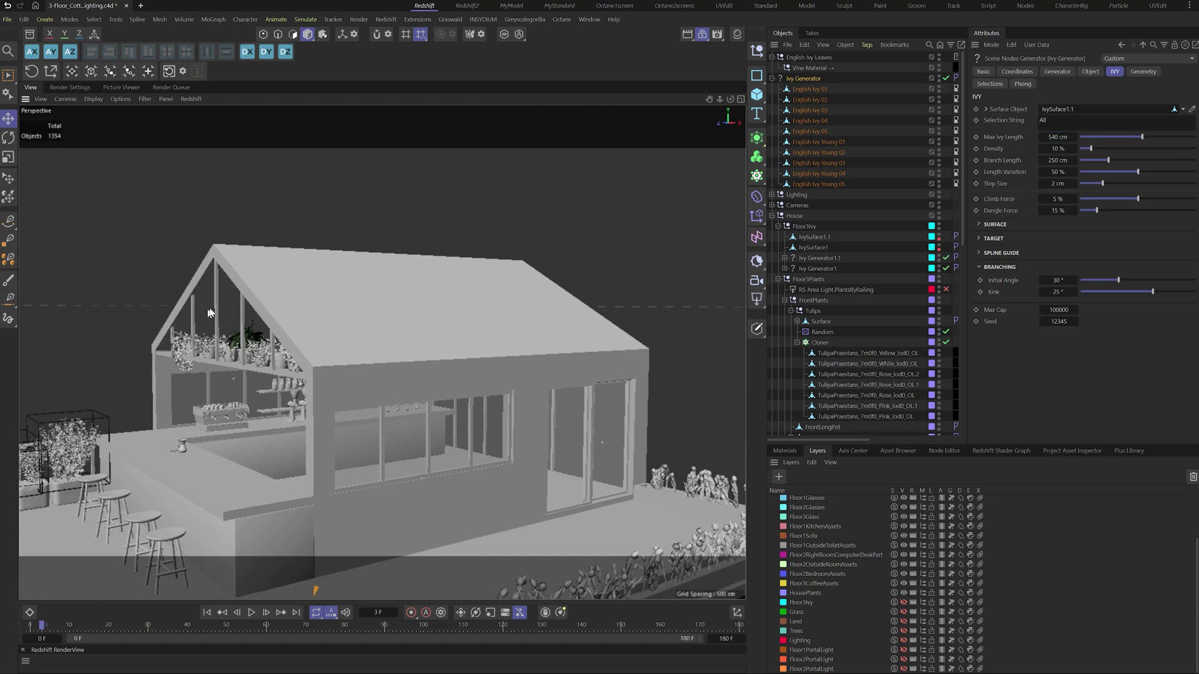
scroll(374, 427, "down", 10)
left_click_drag(311, 492, 364, 300)
scroll(353, 378, "up", 1)
scroll(372, 378, "up", 1)
left_click_drag(346, 354, 409, 351)
scroll(374, 379, "up", 4)
scroll(334, 395, "up", 5)
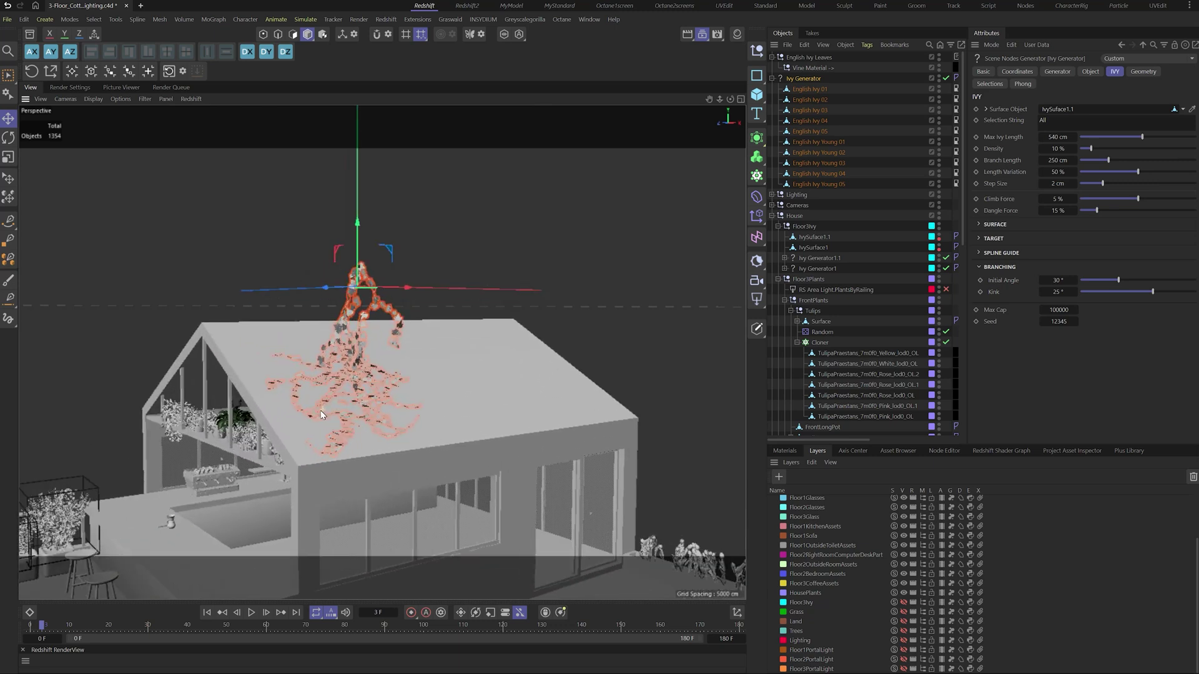
Position the Ivy Generator on the roof slope near the gable edge and readjust its maximum ivy length.
left_click_drag(366, 194, 378, 326)
left_click_drag(337, 381, 180, 359)
left_click_drag(319, 426, 474, 456, "alt")
left_click_drag(186, 361, 249, 354)
left_click_drag(267, 304, 266, 287)
left_click_drag(369, 455, 325, 475, "alt")
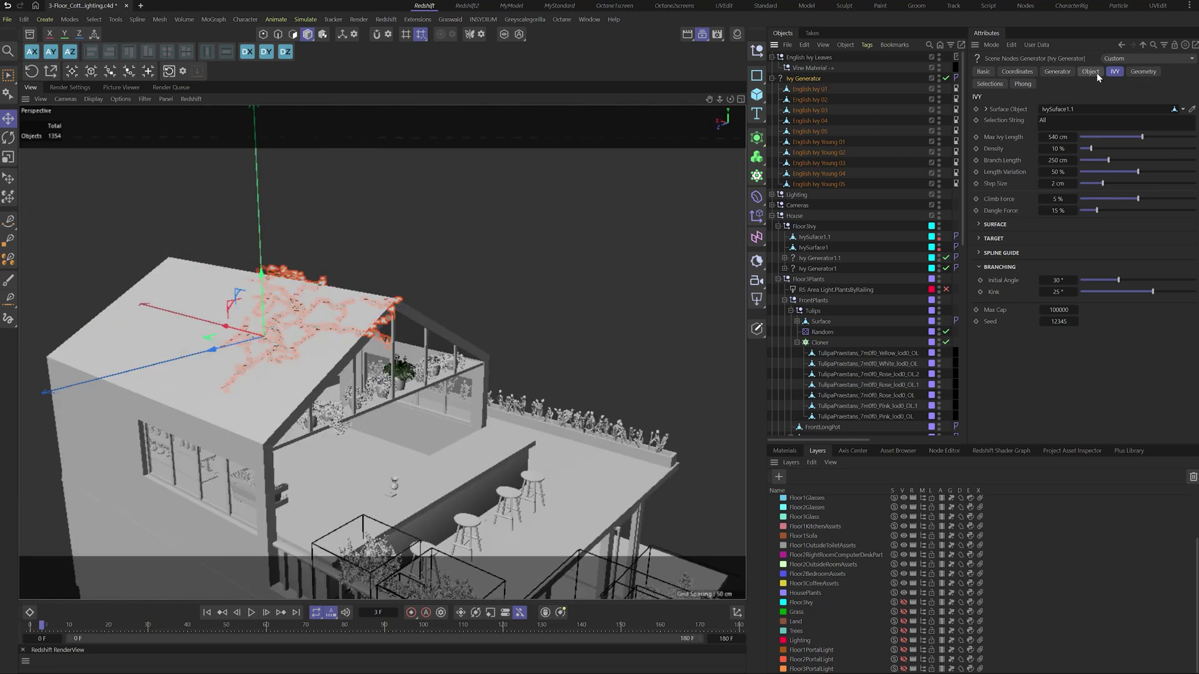
left_click_drag(1049, 137, 1143, 137)
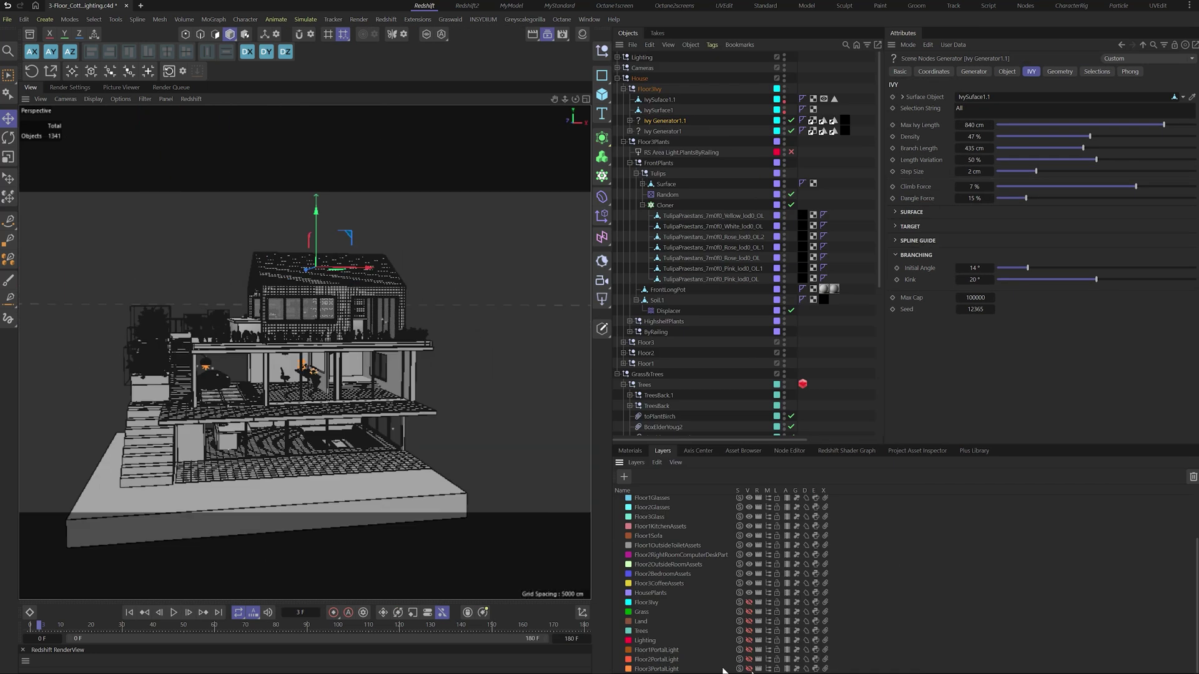
Show the Floor1PortalLight, Floor2PortalLight and Floor3PortalLight layers and examine the portal lights placed in the house's window and door openings.
left_click(749, 669)
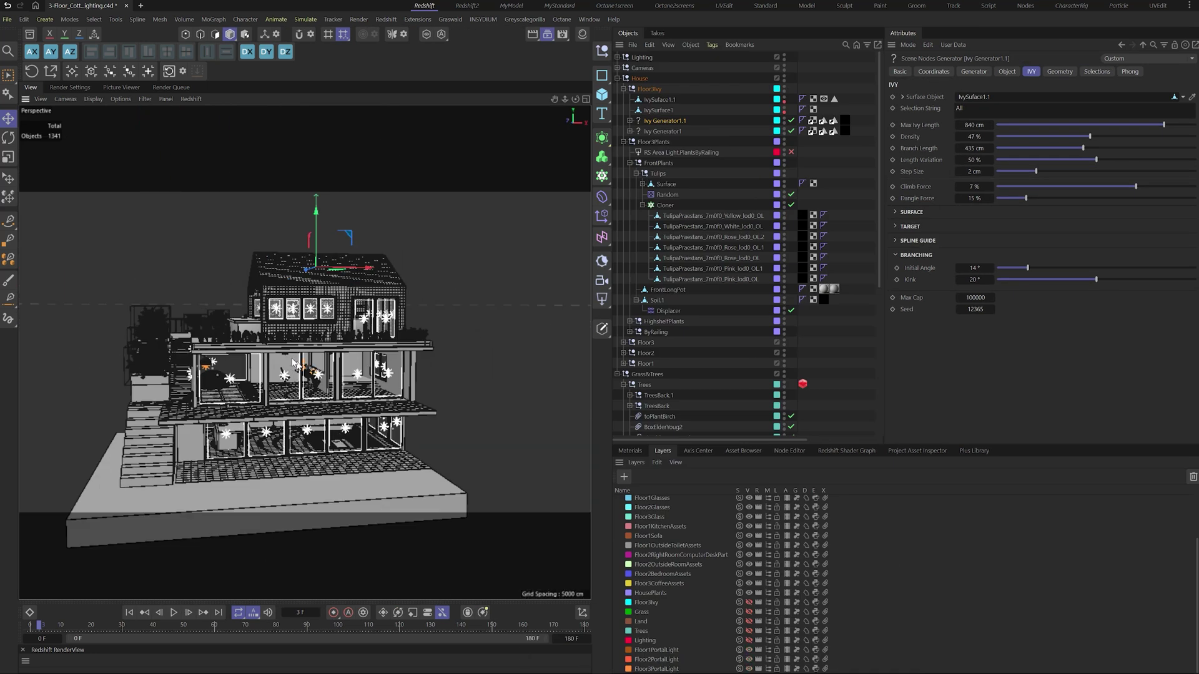
scroll(289, 337, "up", 3)
left_click_drag(289, 337, 360, 388, "alt")
scroll(346, 394, "up", 8)
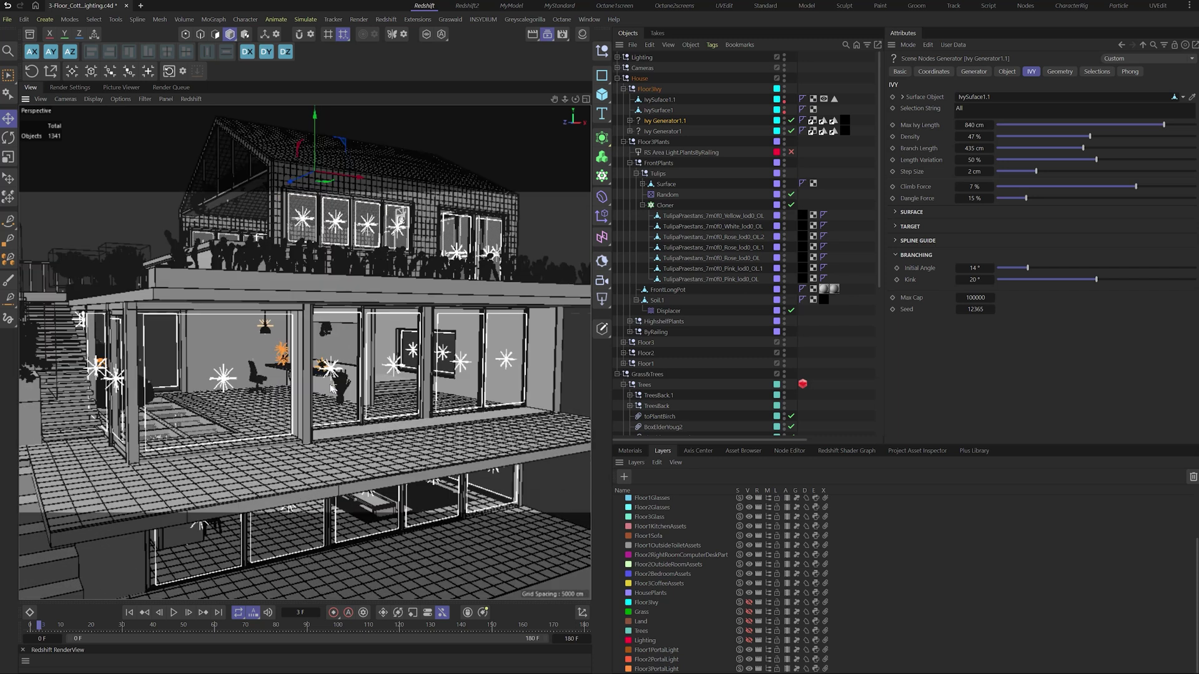
scroll(375, 388, "up", 3)
scroll(375, 388, "up", 2)
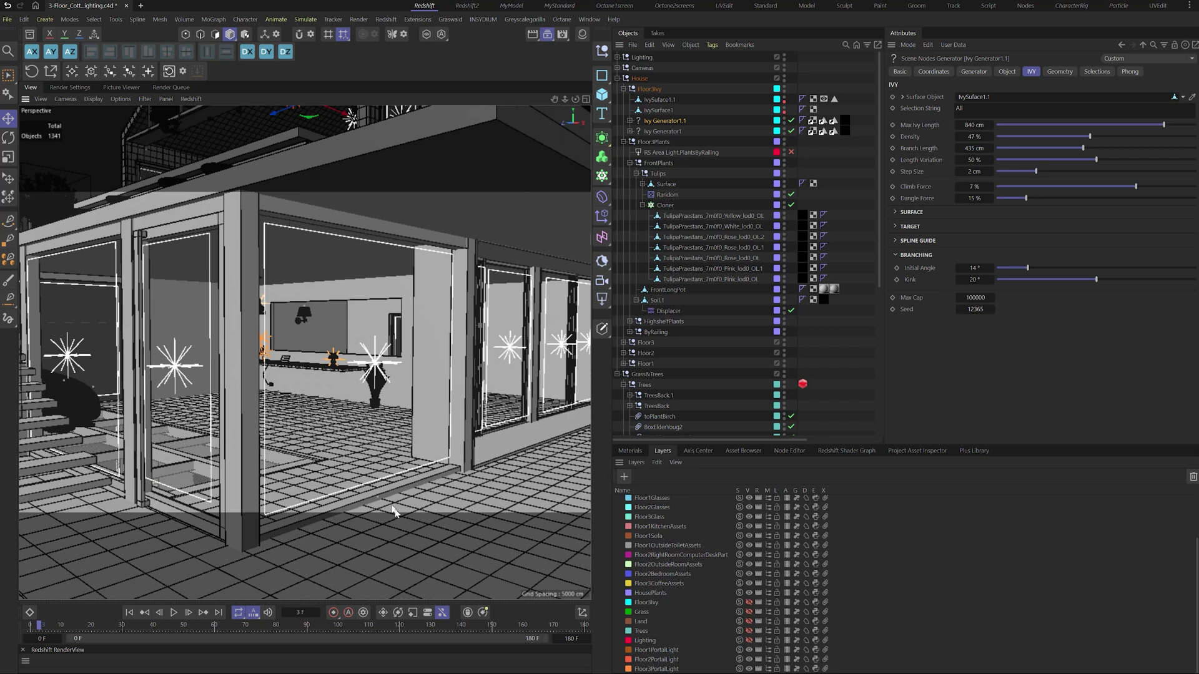
scroll(199, 331, "down", 3)
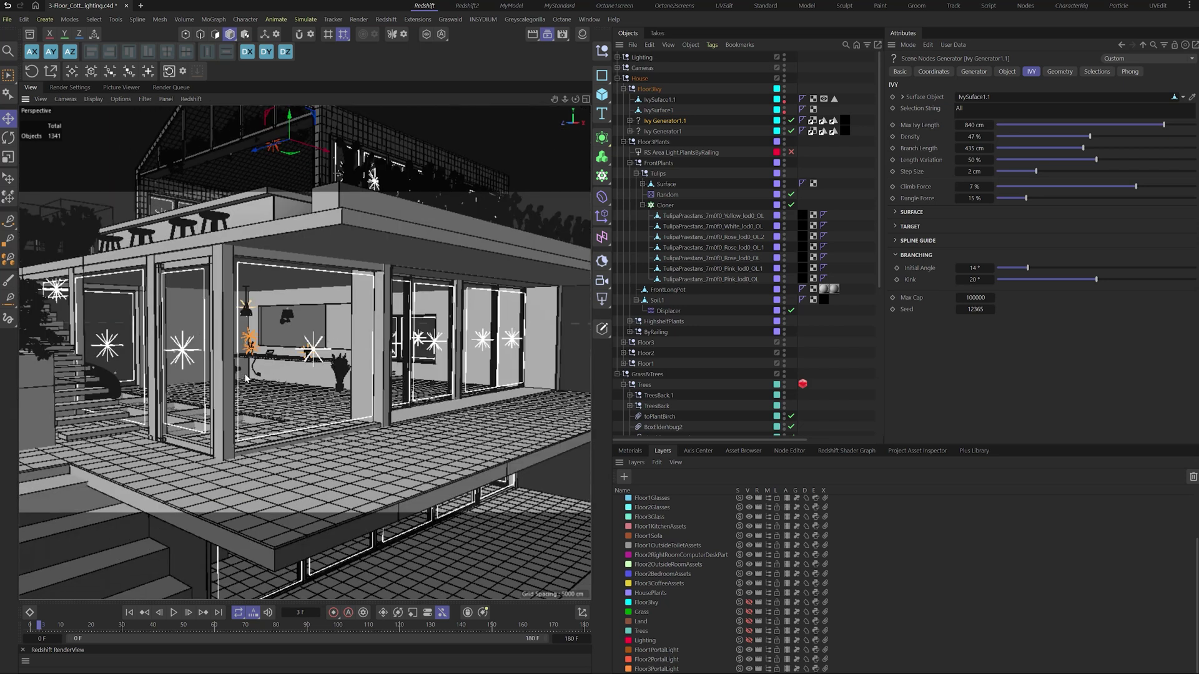
scroll(243, 378, "up", 3)
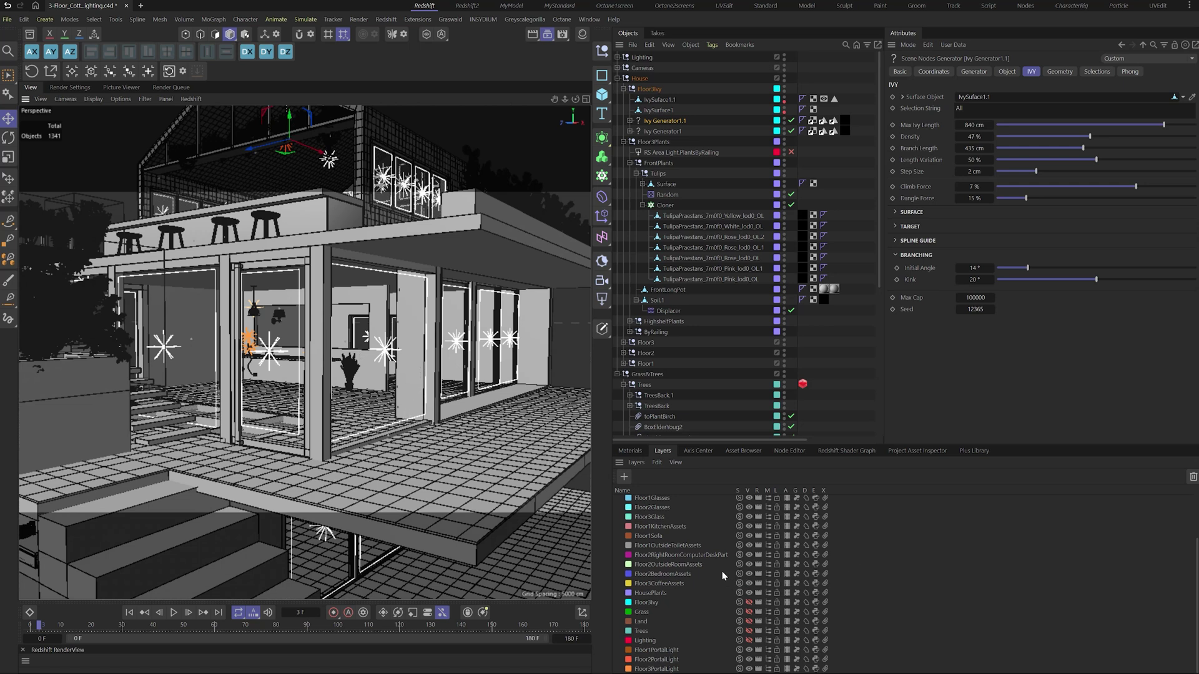
scroll(721, 571, "up", 3)
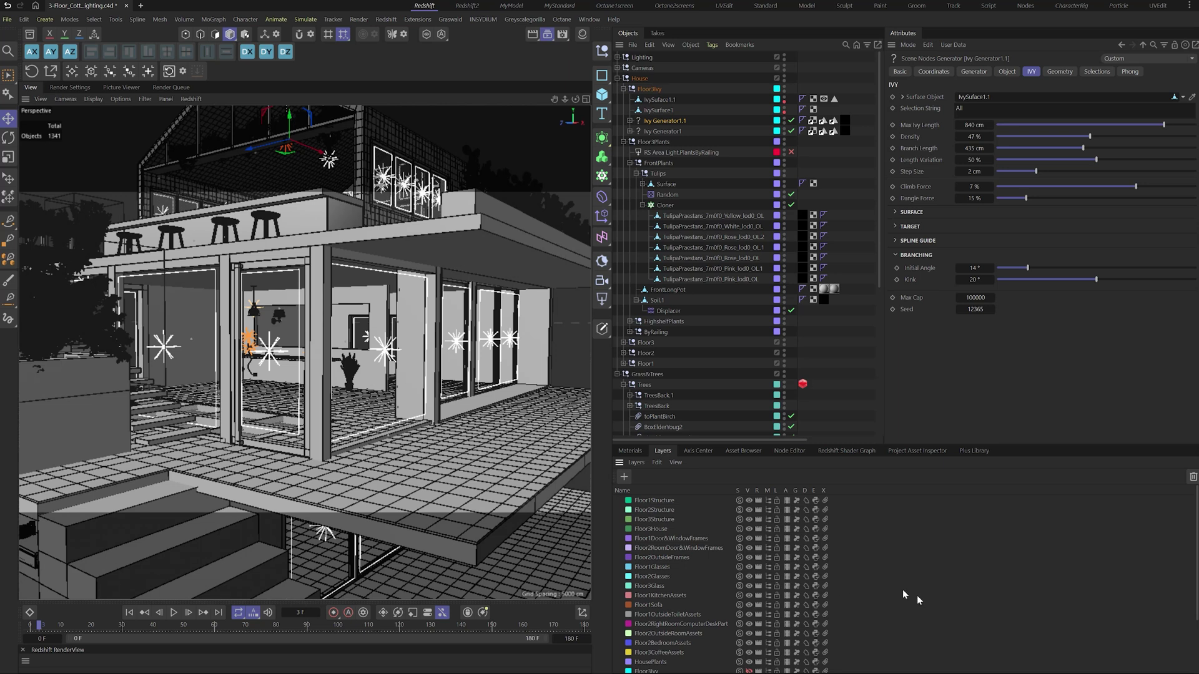
scroll(89, 368, "down", 5)
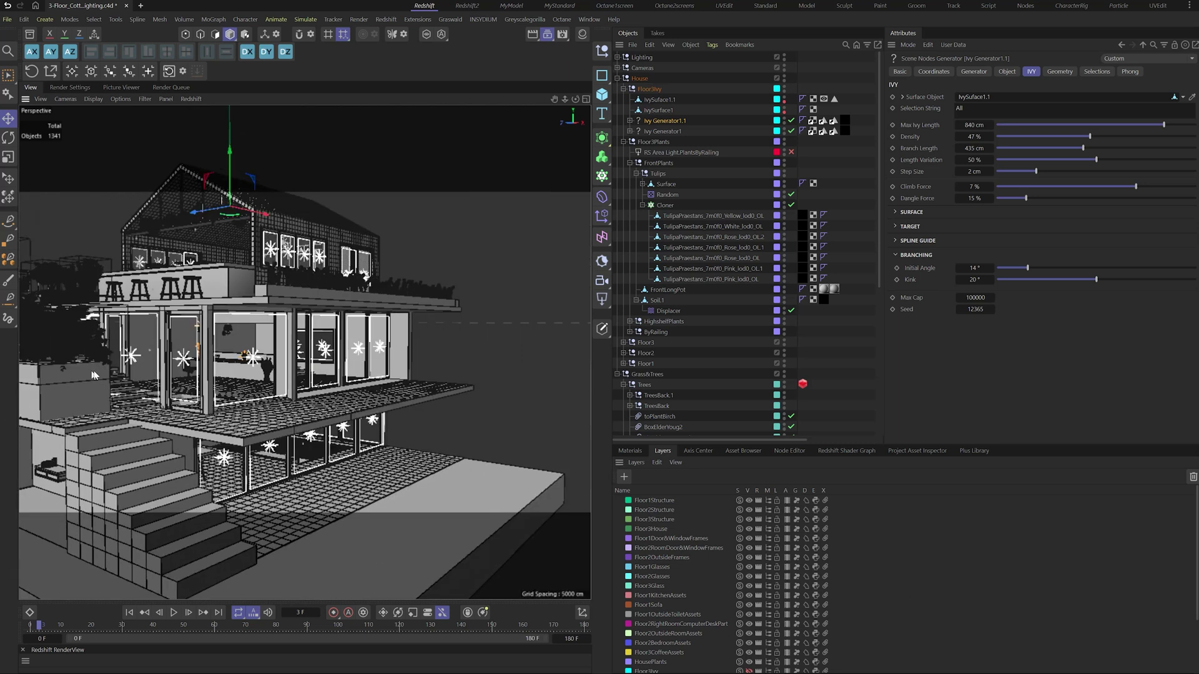
scroll(337, 328, "down", 5)
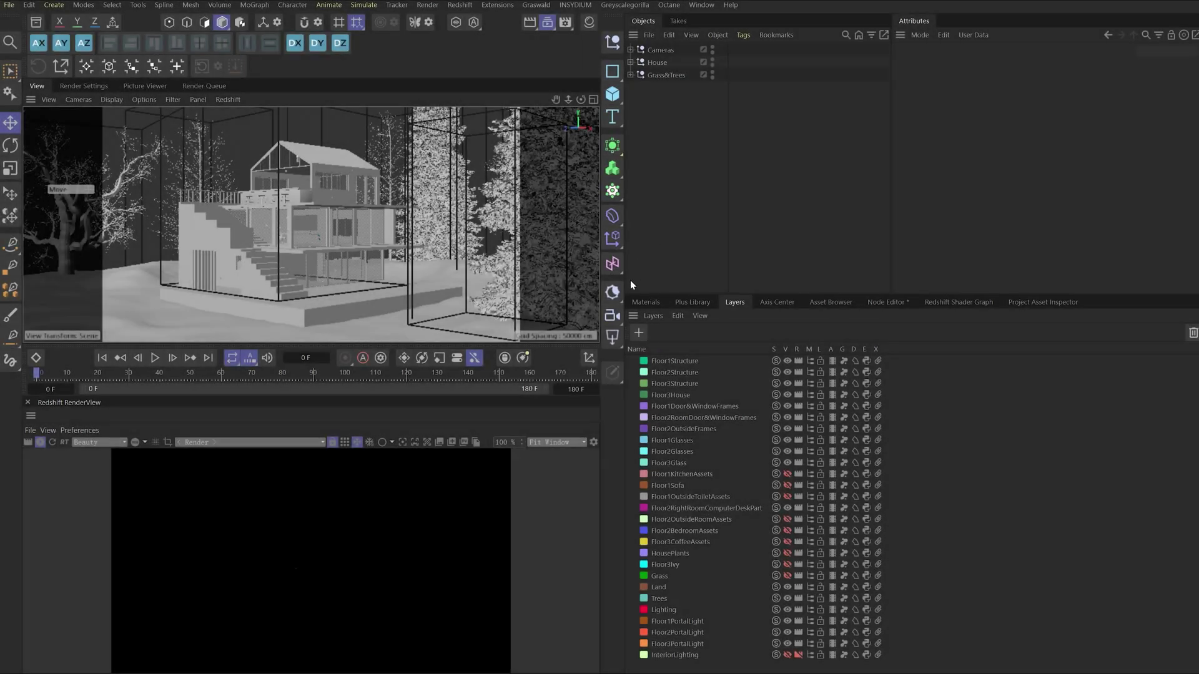
Add an RS Sky to the scene and set its sky model to Hosek-Wilkie.
left_click_drag(617, 296, 656, 335)
left_click(993, 68)
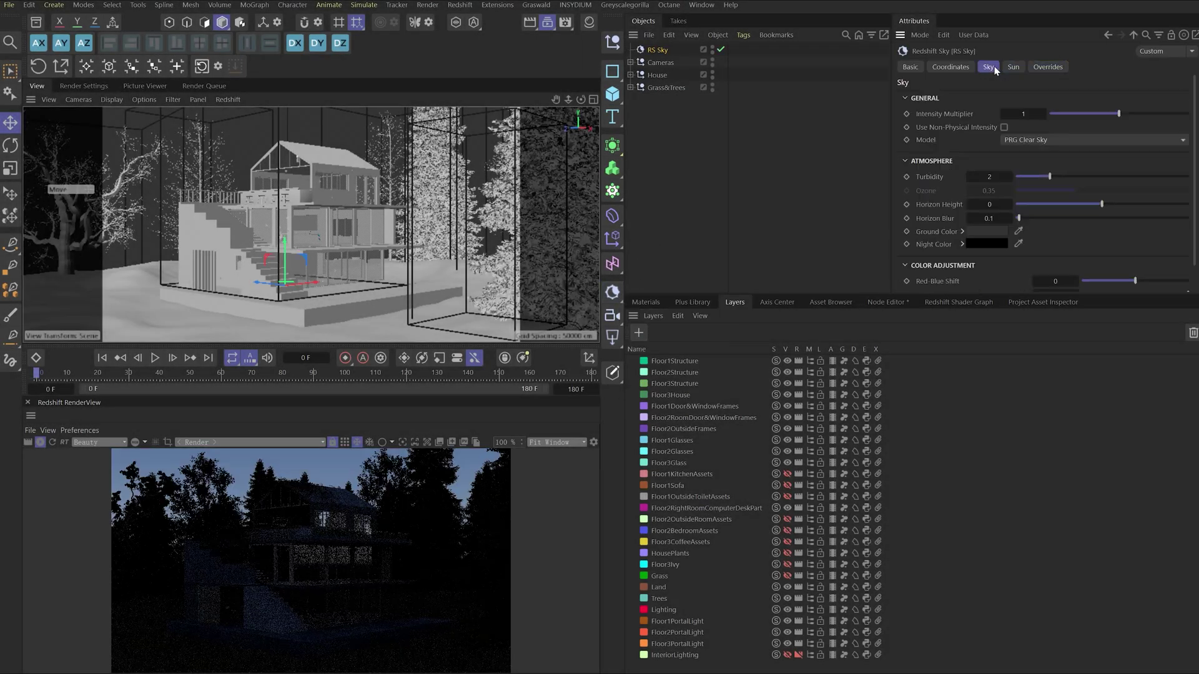
left_click(1031, 140)
left_click(1032, 158)
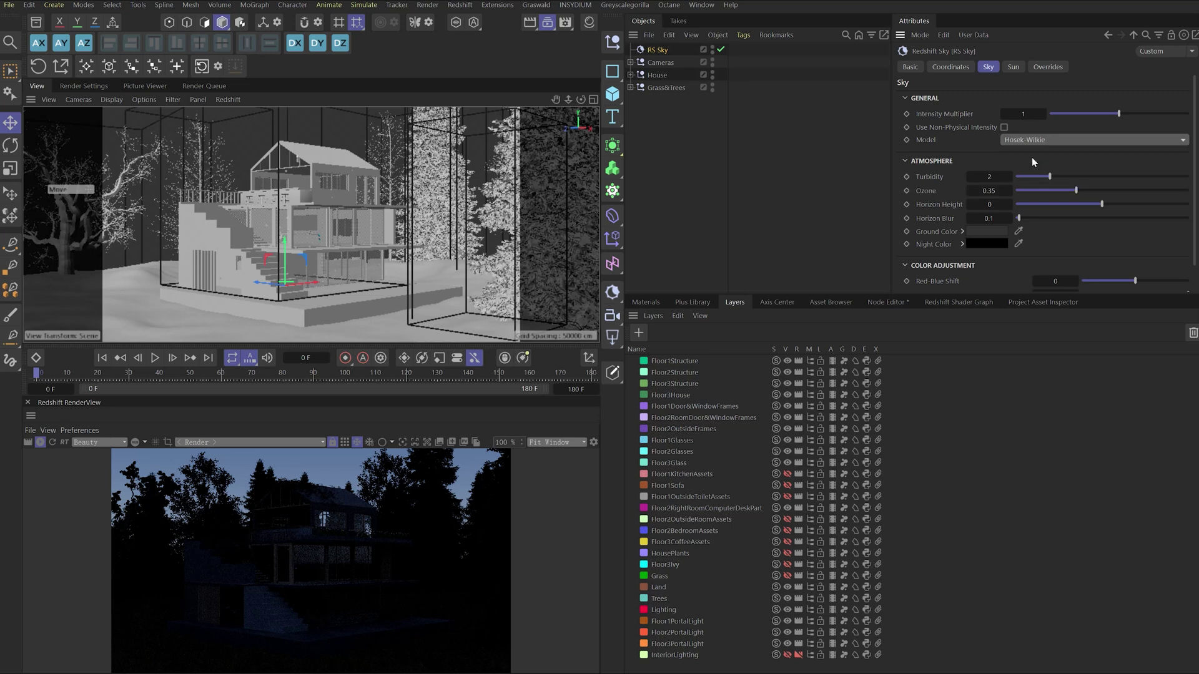
Add an RS Physical Sun and rotate it so that sunlight falls on the front of the house.
left_click(614, 343)
left_click(665, 525)
key("r")
left_click_drag(311, 263, 304, 235)
left_click_drag(284, 279, 333, 267)
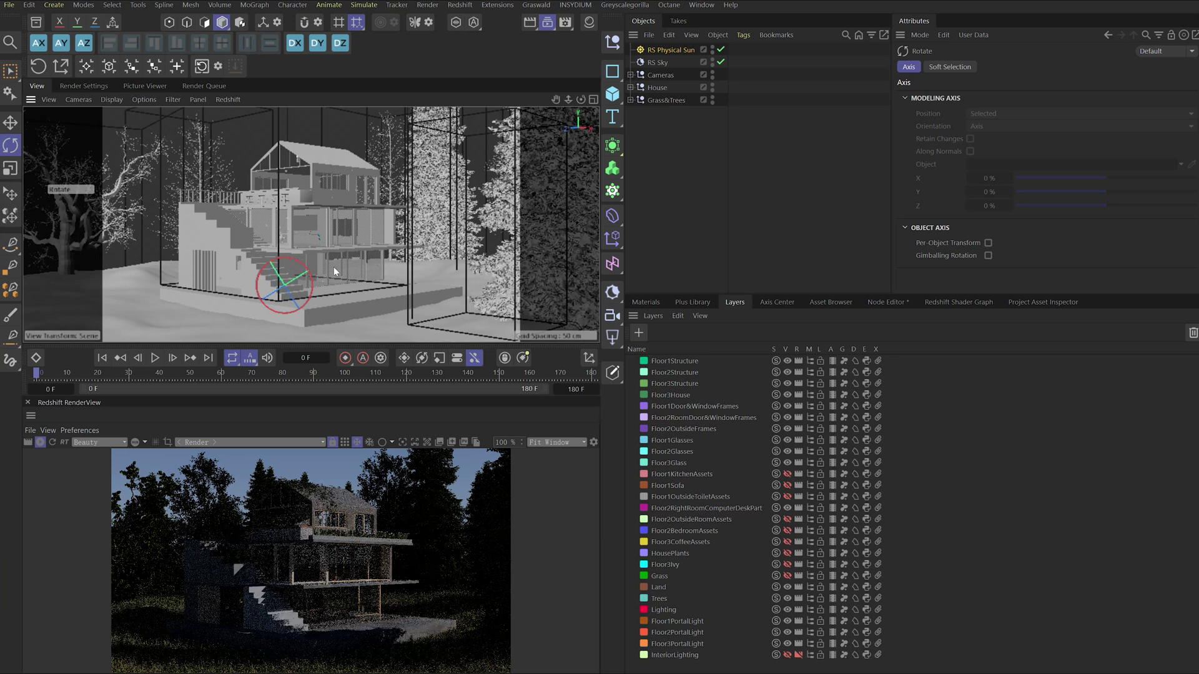
Set the RS Physical Sun's Intensity to 5 and its Sun Disc Scale to 10.
left_click(670, 50)
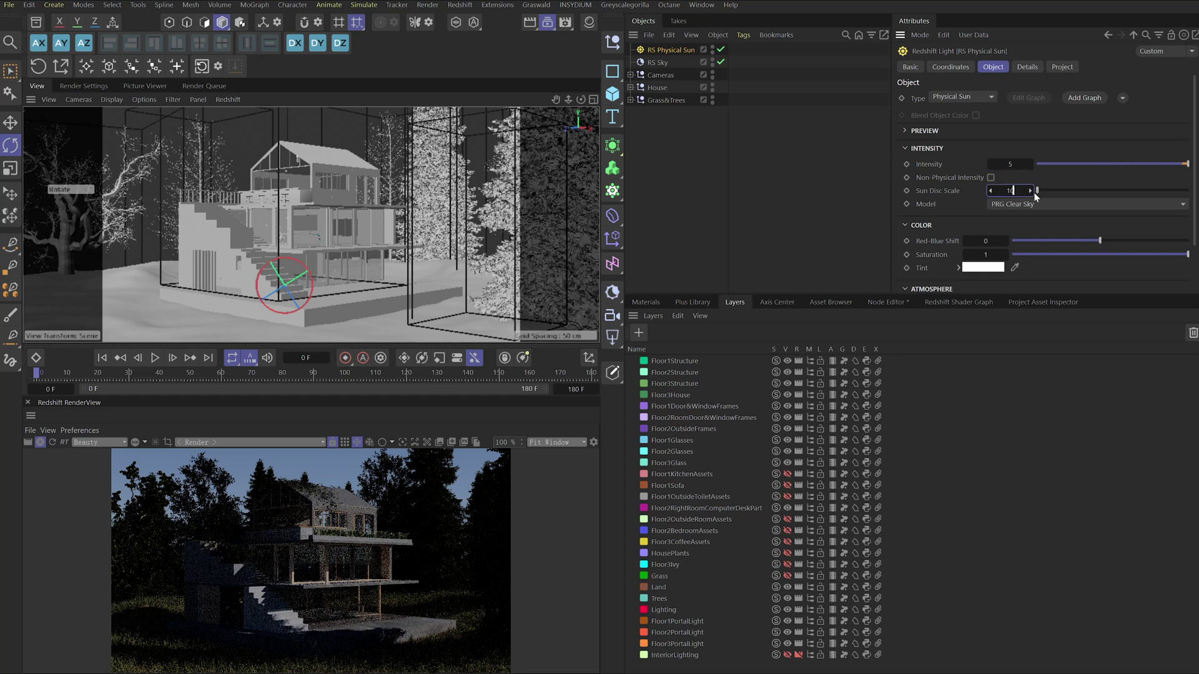
key("Return")
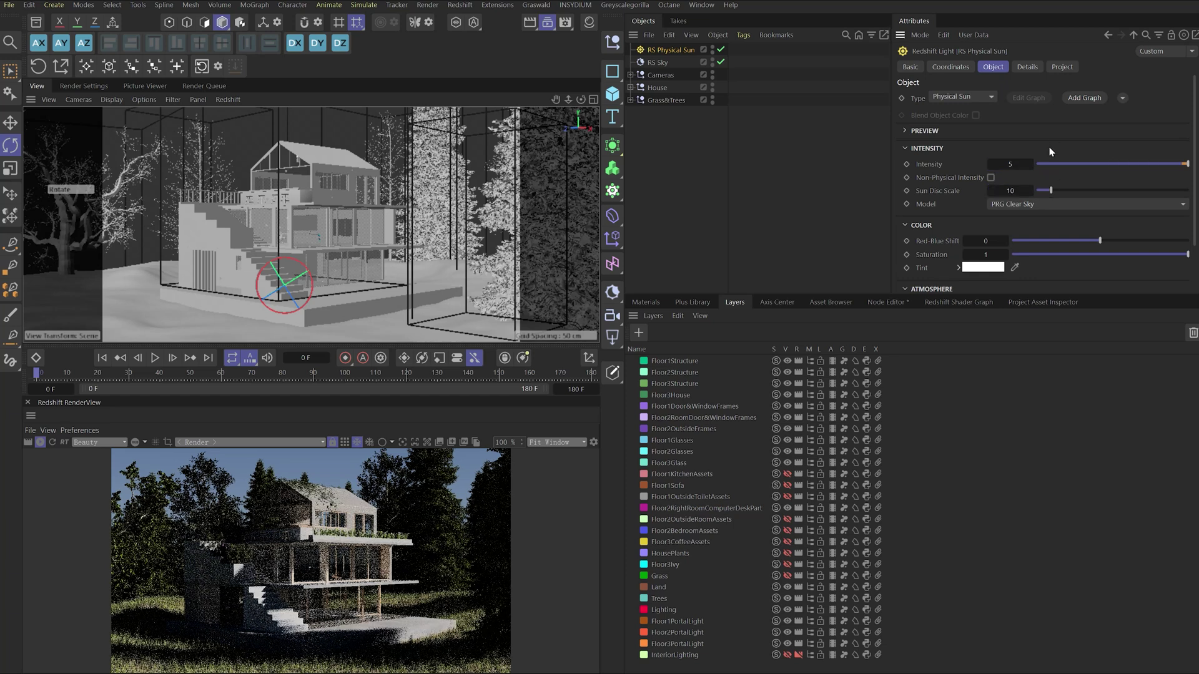
Add an RS Environment with volume Scattering set to 0.01 and Anisotropy set to 0.96.
left_click(614, 292)
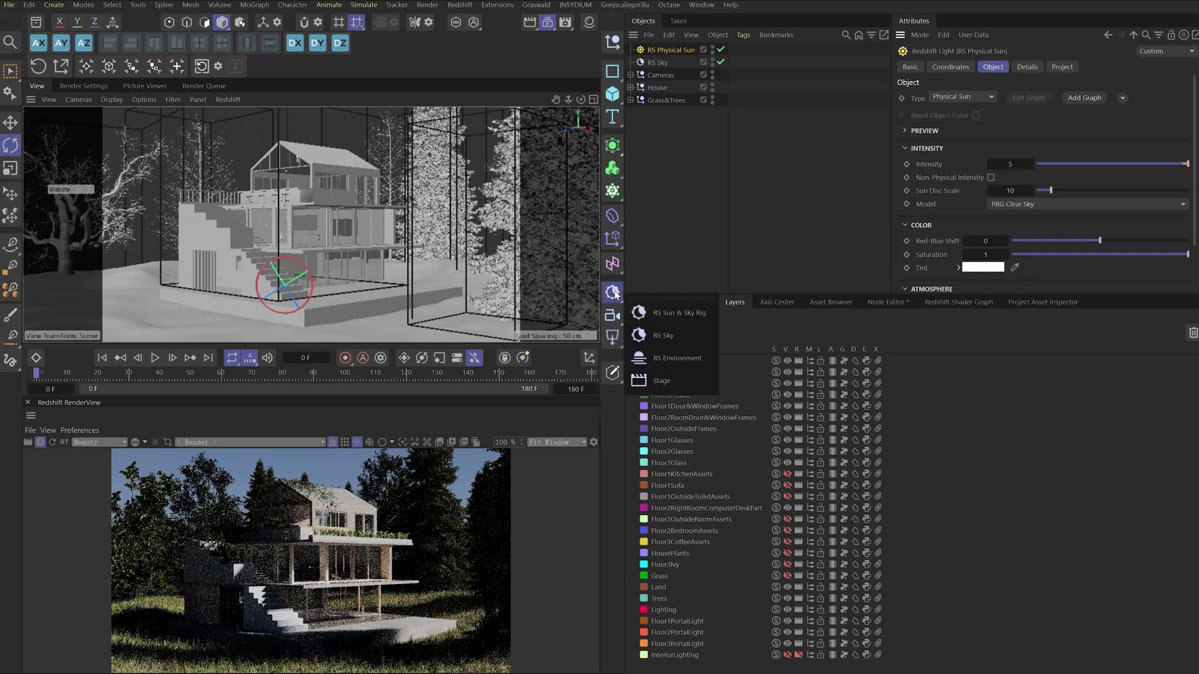
left_click(673, 357)
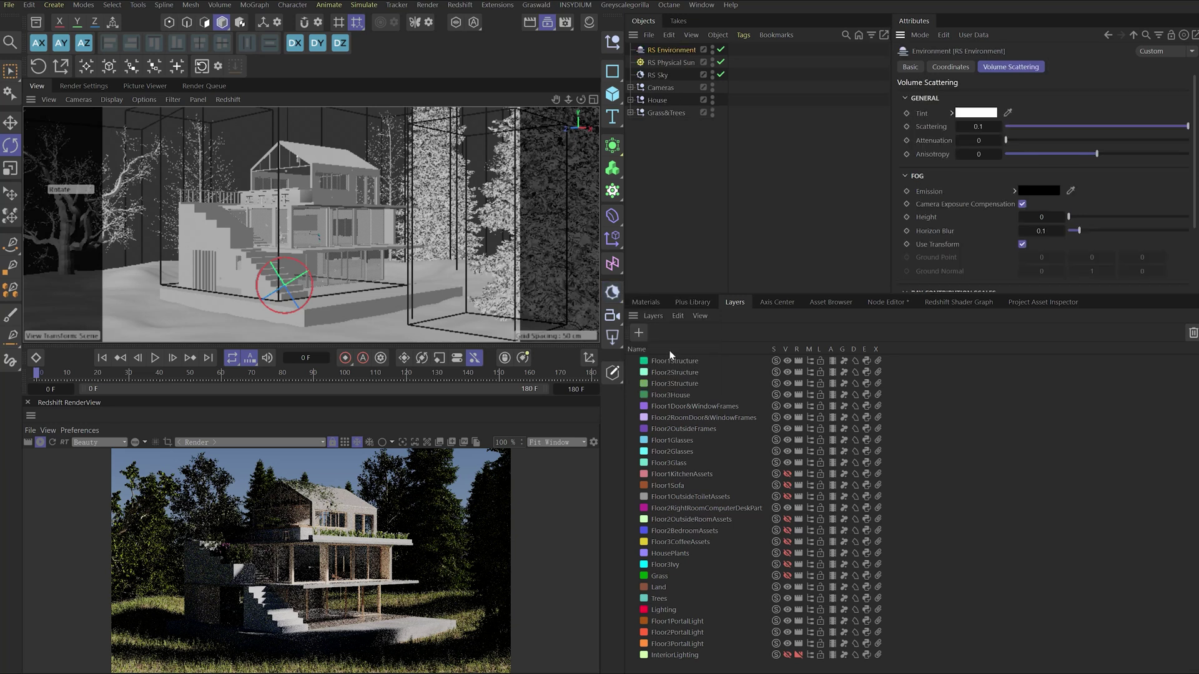
left_click(978, 128)
type("0.01")
key("Return")
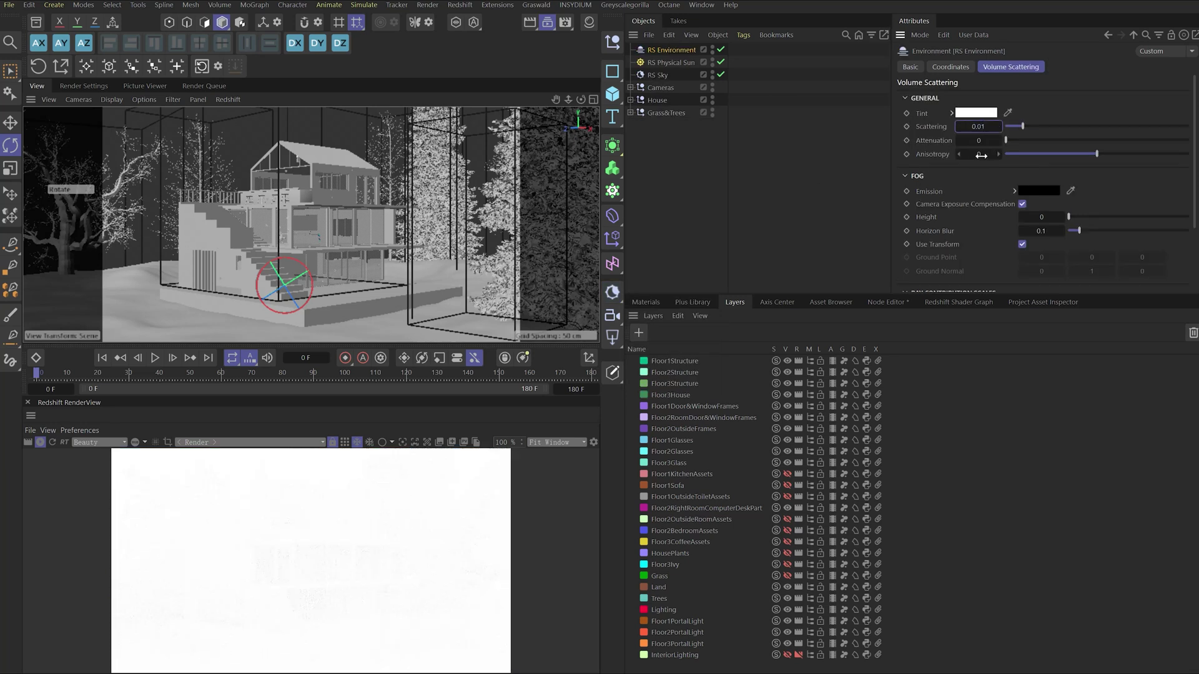
left_click(980, 154)
type("0.95")
key("Return")
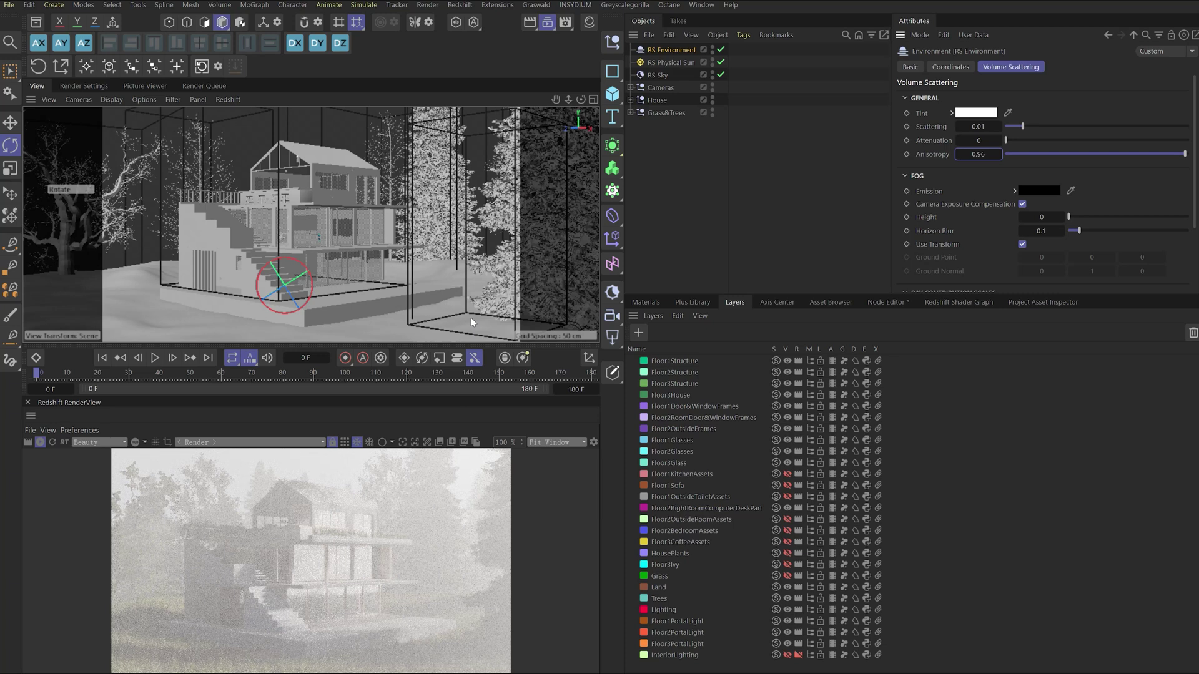
Set the RS Physical Sun's Volume contribution to 0.4.
left_click(680, 65)
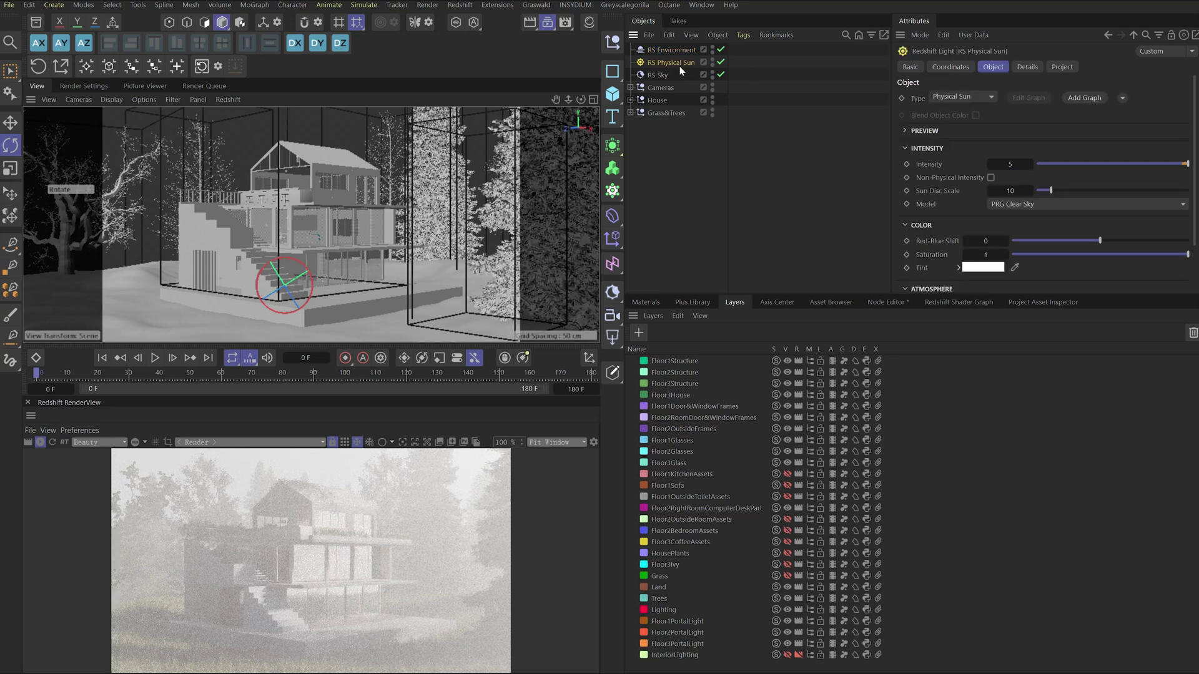
left_click(1027, 67)
scroll(1030, 194, "down", 1)
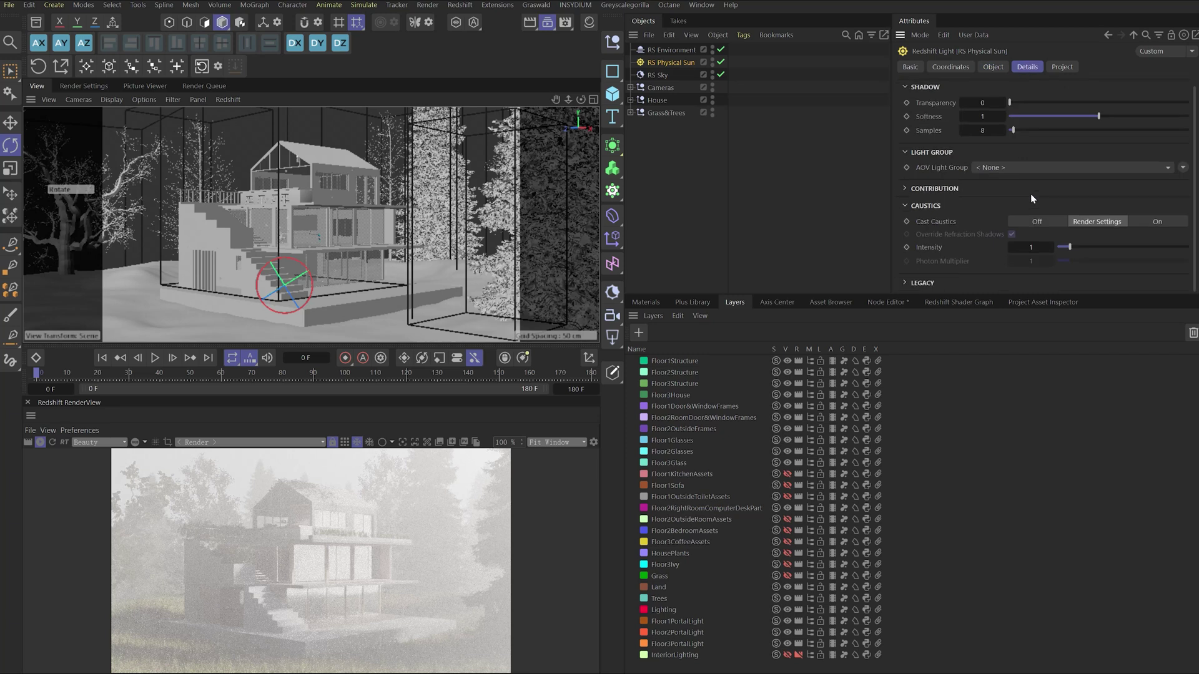
left_click(937, 189)
left_click(995, 222)
scroll(996, 218, "down", 3)
left_click(1003, 234)
type("0.4")
key("Return")
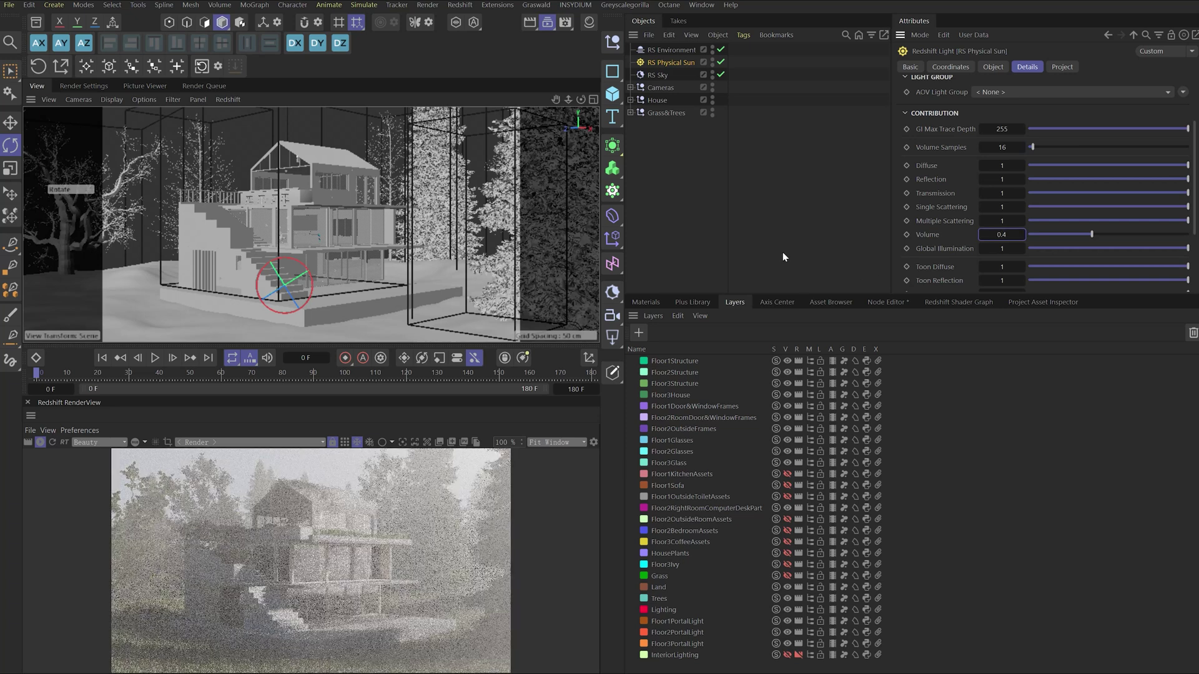
Create a Redshift Volume material and assign it to the RS Environment object.
left_click(460, 5)
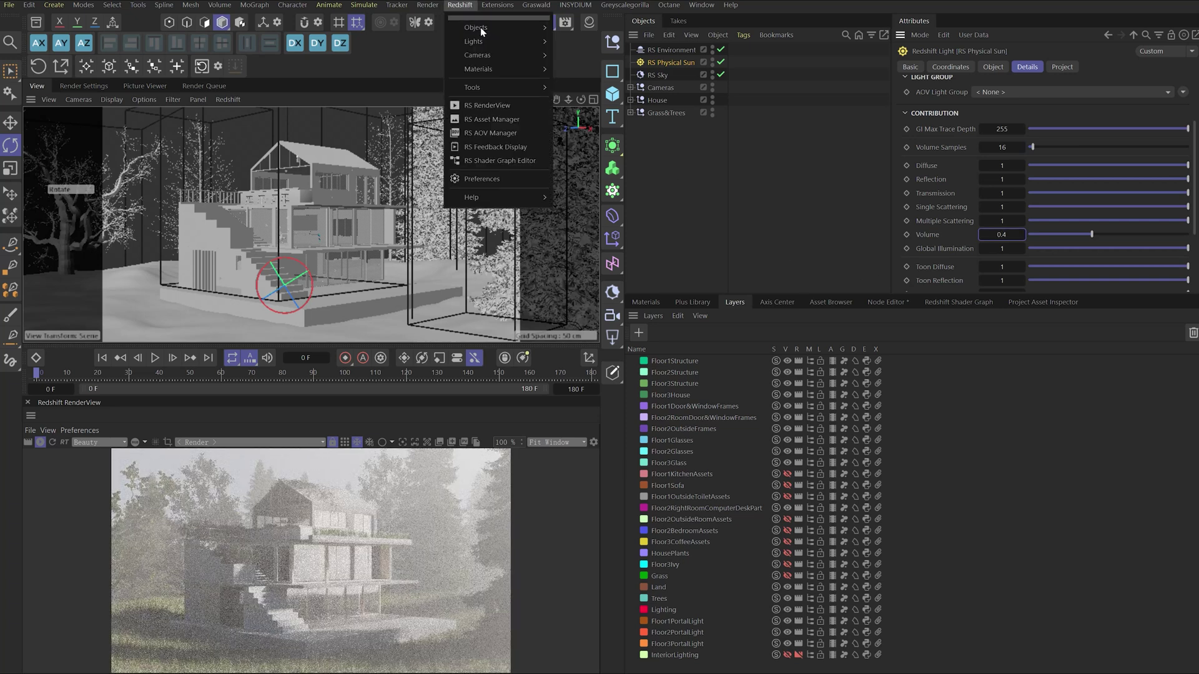
mouse_move(523, 76)
mouse_move(575, 74)
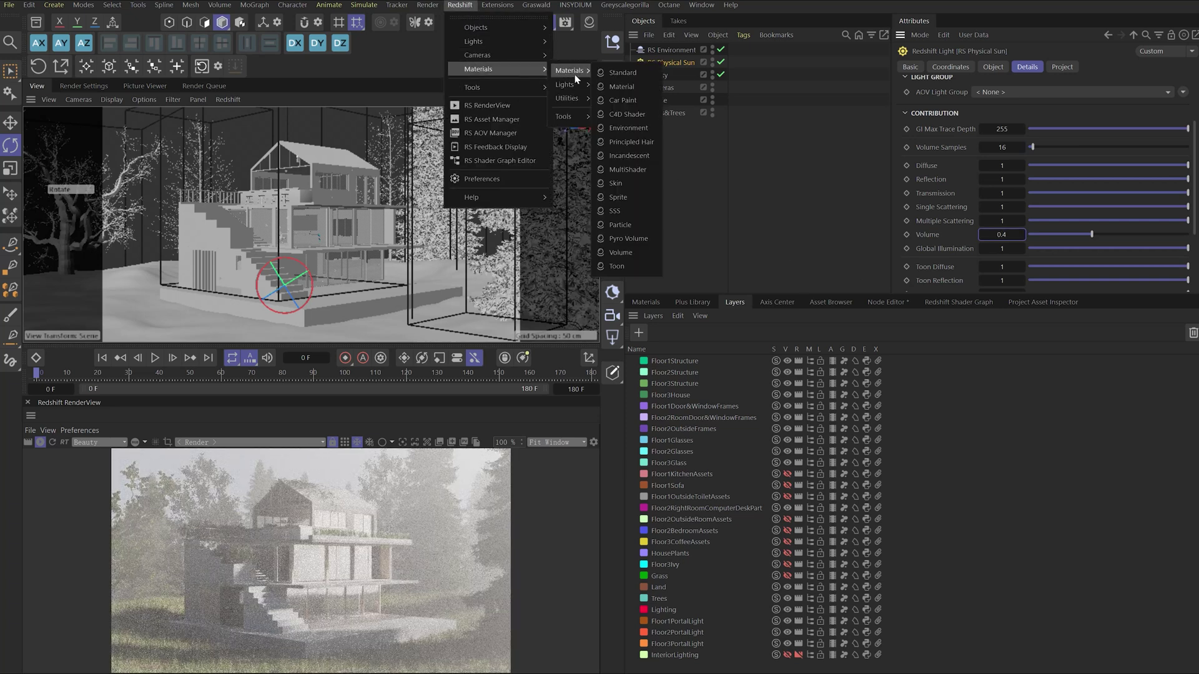
left_click(637, 256)
left_click(647, 302)
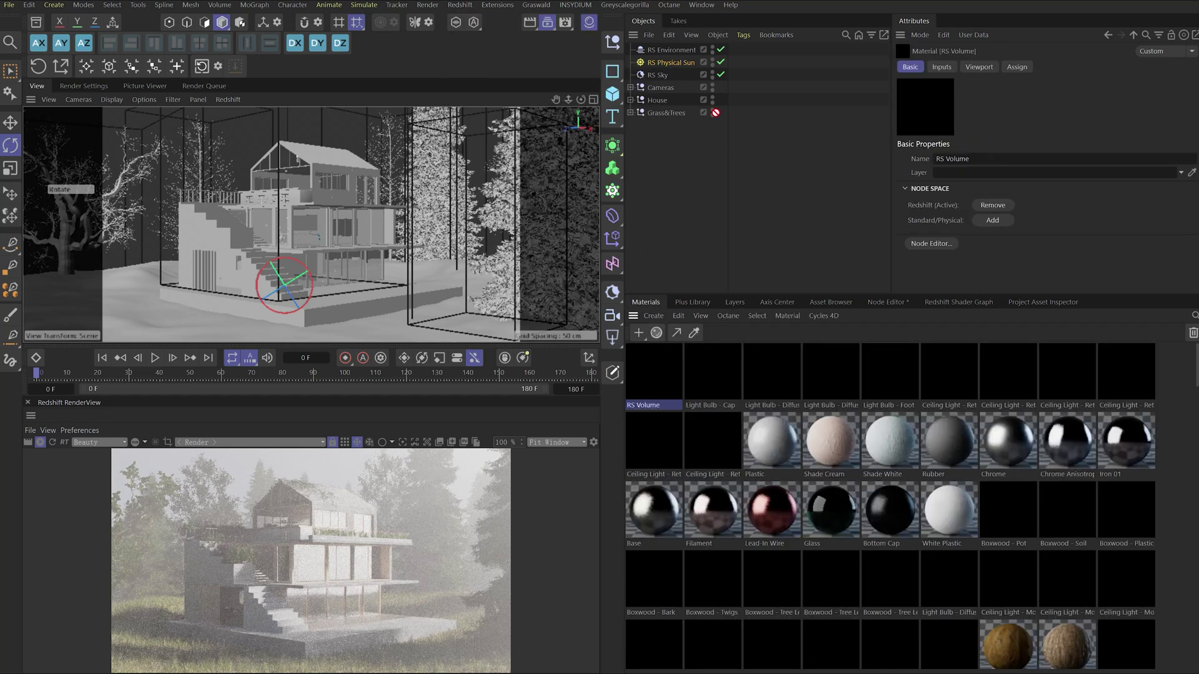
left_click_drag(684, 51, 684, 51)
left_click(911, 68)
left_click(935, 69)
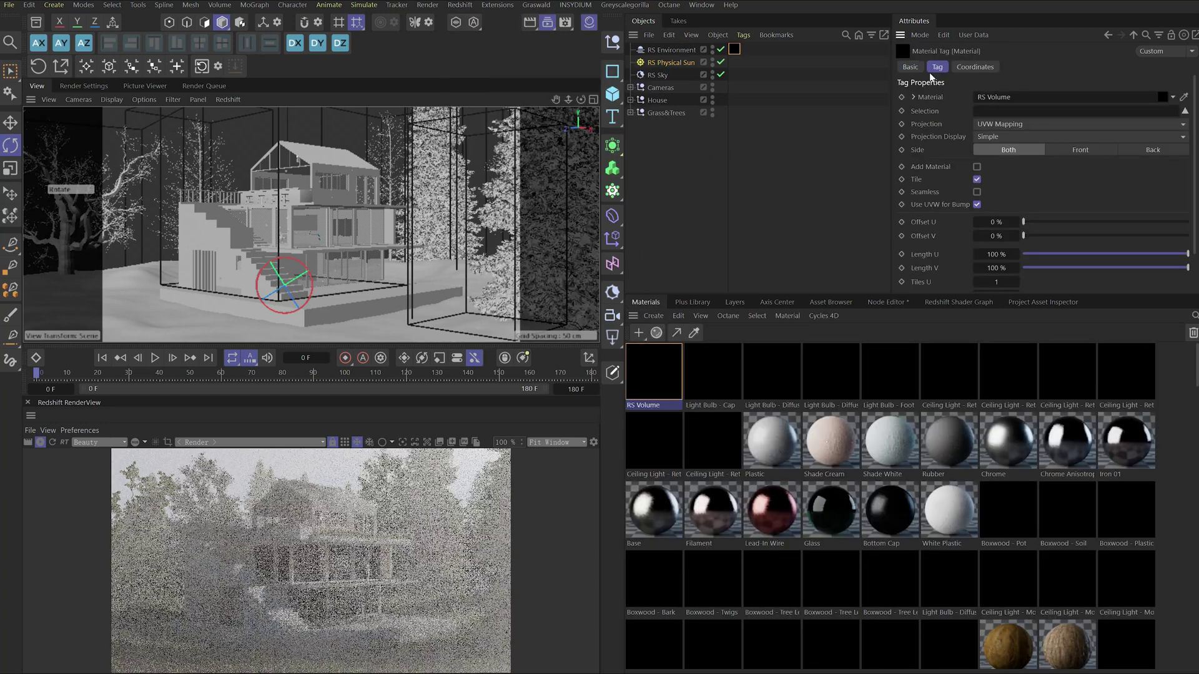
In the RS Volume material's node graph, replace the RS Volume node with a Noise node connected to the Output's Volume port.
double_click(734, 50)
left_click(929, 243)
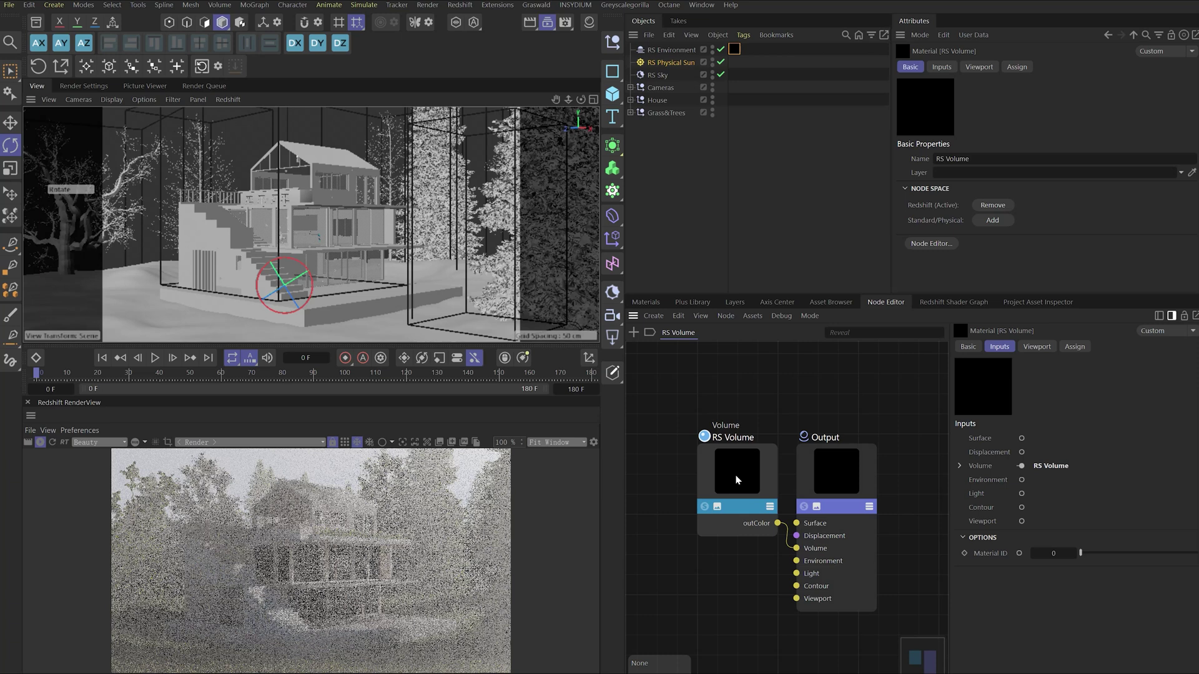
key("Delete")
key("shift+c")
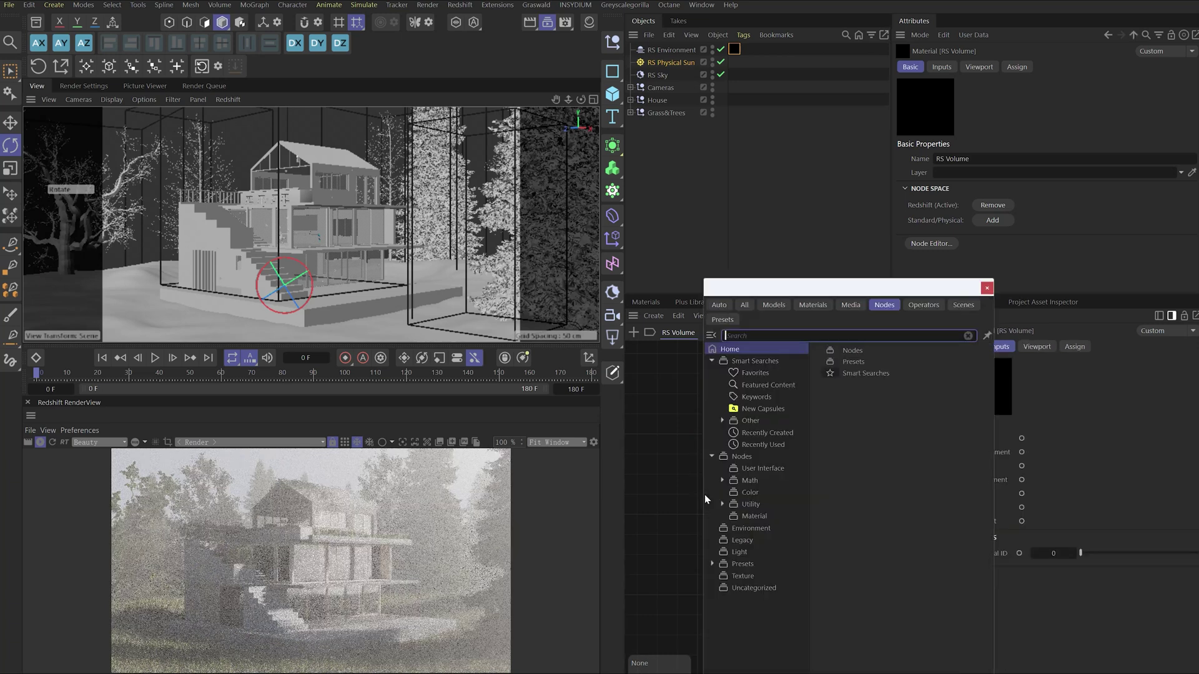
type("NOISE")
double_click(737, 363)
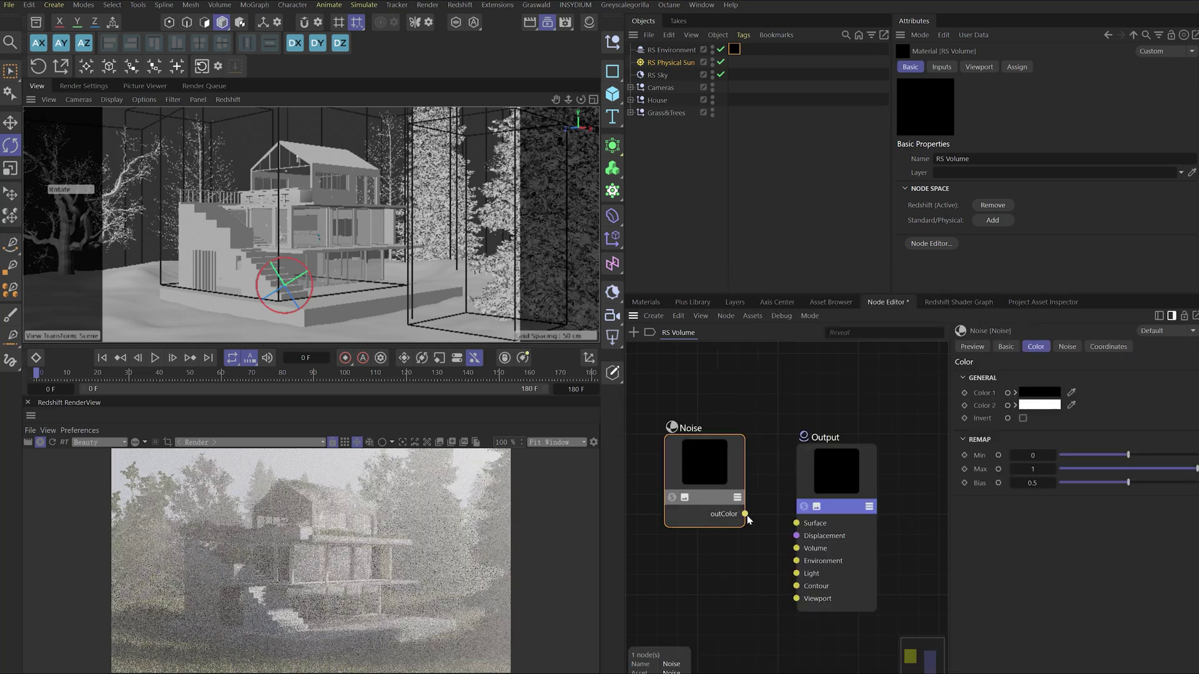
left_click_drag(797, 587, 796, 549)
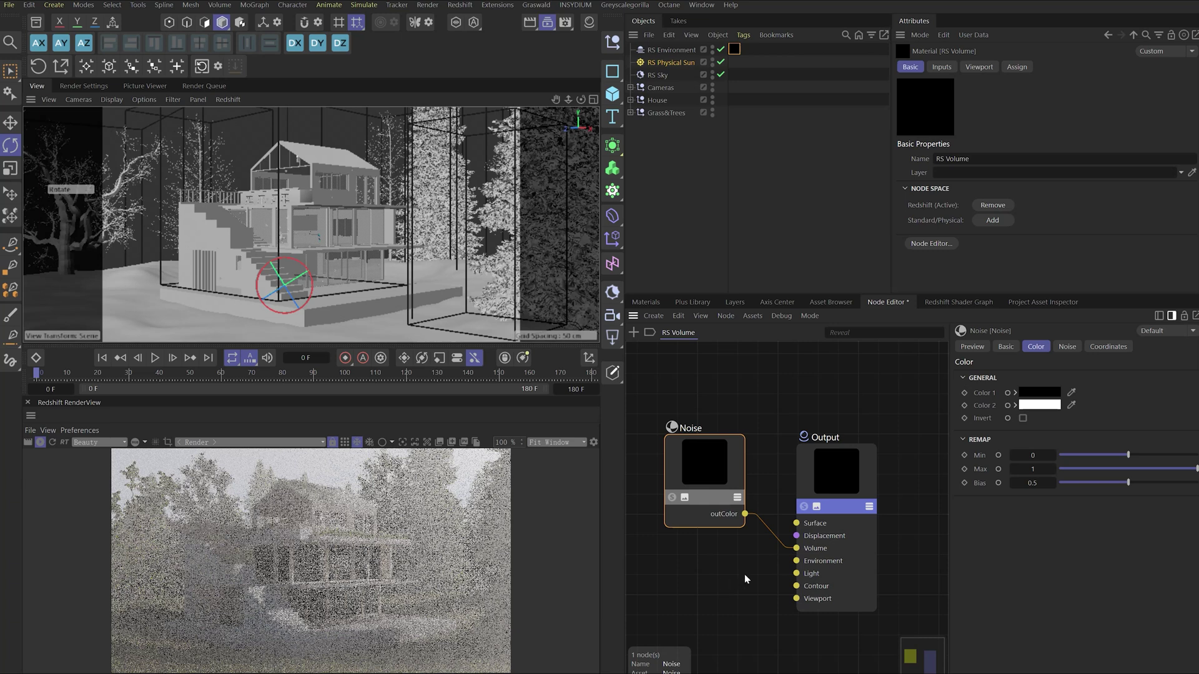
Set the Noise node to Turbulence with Complexity 4, Amplitude Gain 4, Frequency Scale 3 and Distortion 5.
left_click(1067, 347)
left_click(1062, 394)
left_click(1071, 419)
type("4")
key("Tab")
type("4")
key("Tab")
left_click(1074, 466)
type("5")
left_click(1081, 576)
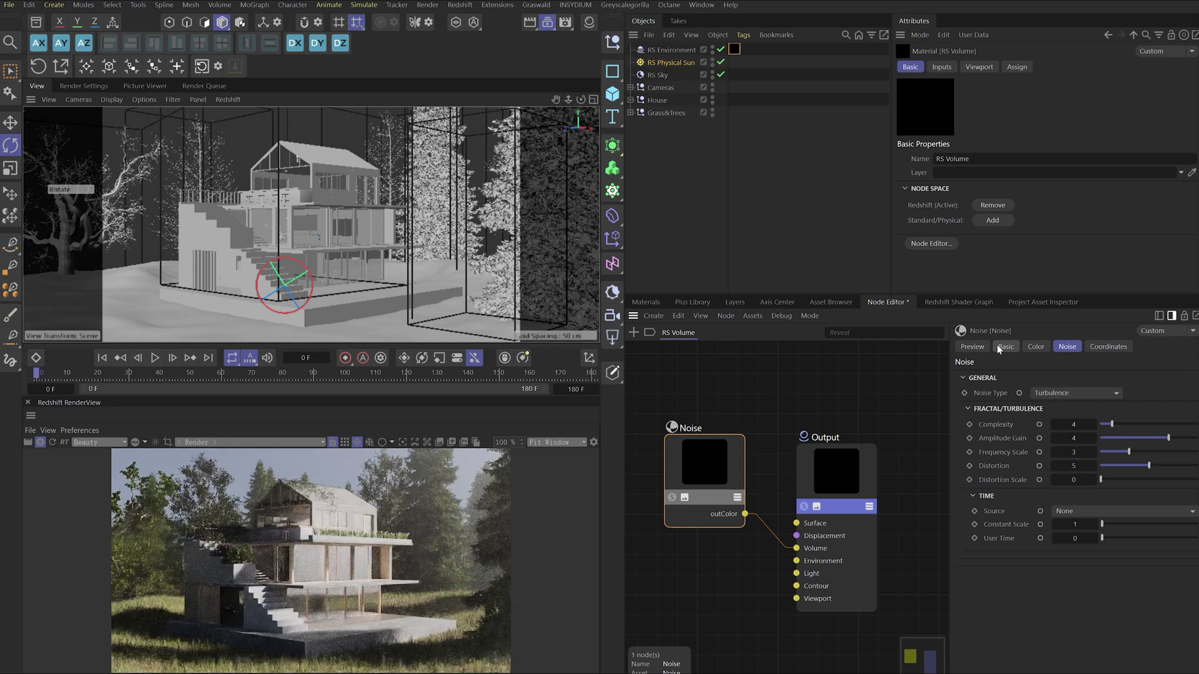
Set the Noise node's Color 1 to dark grey (RGB 56, 56, 56) and Color 2 to light grey.
left_click(1035, 347)
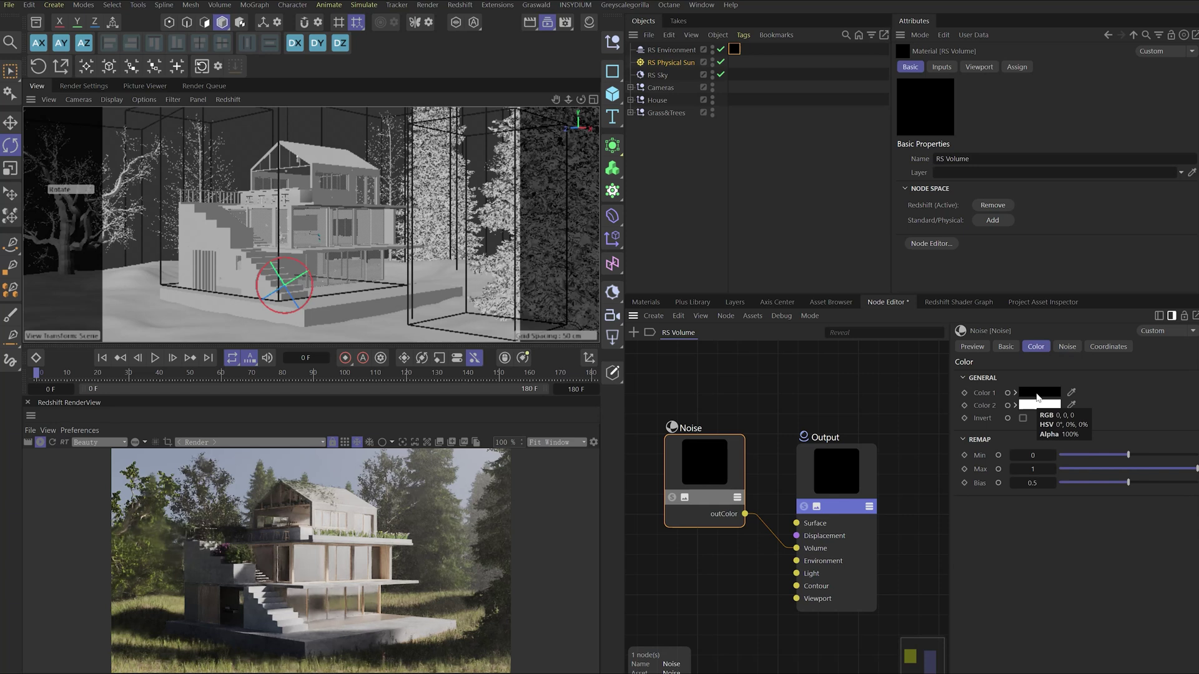
left_click(1036, 395)
left_click_drag(917, 545, 914, 523)
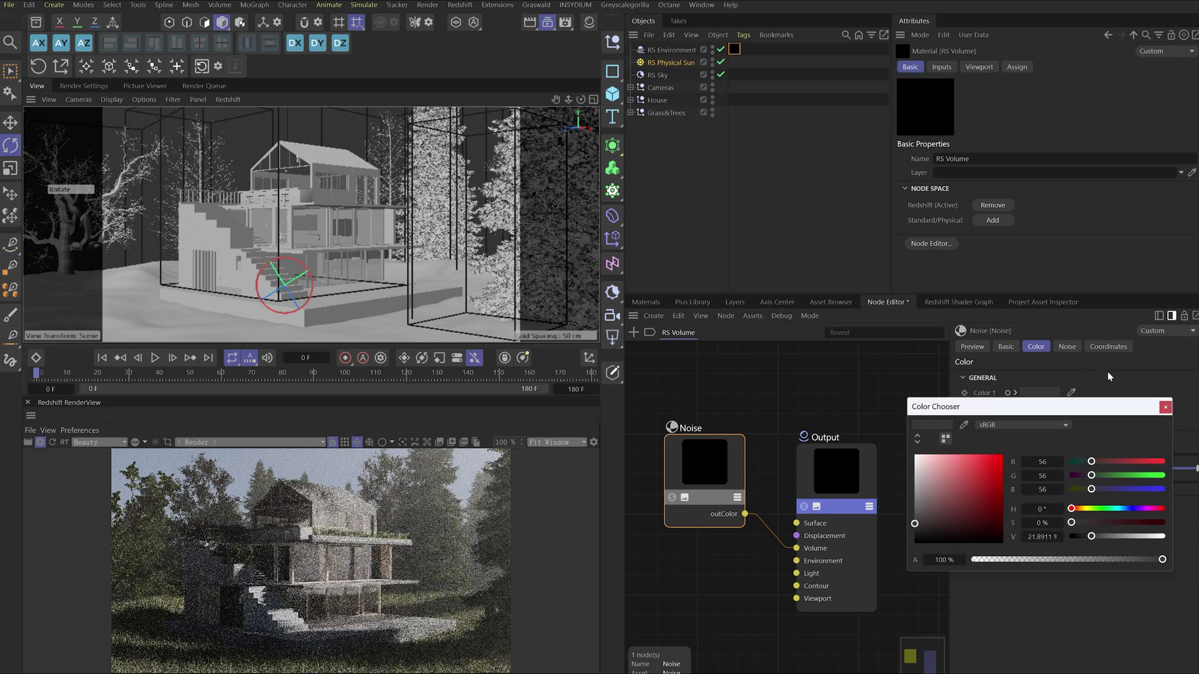
left_click(1039, 405)
left_click_drag(914, 477, 914, 482)
left_click(1166, 420)
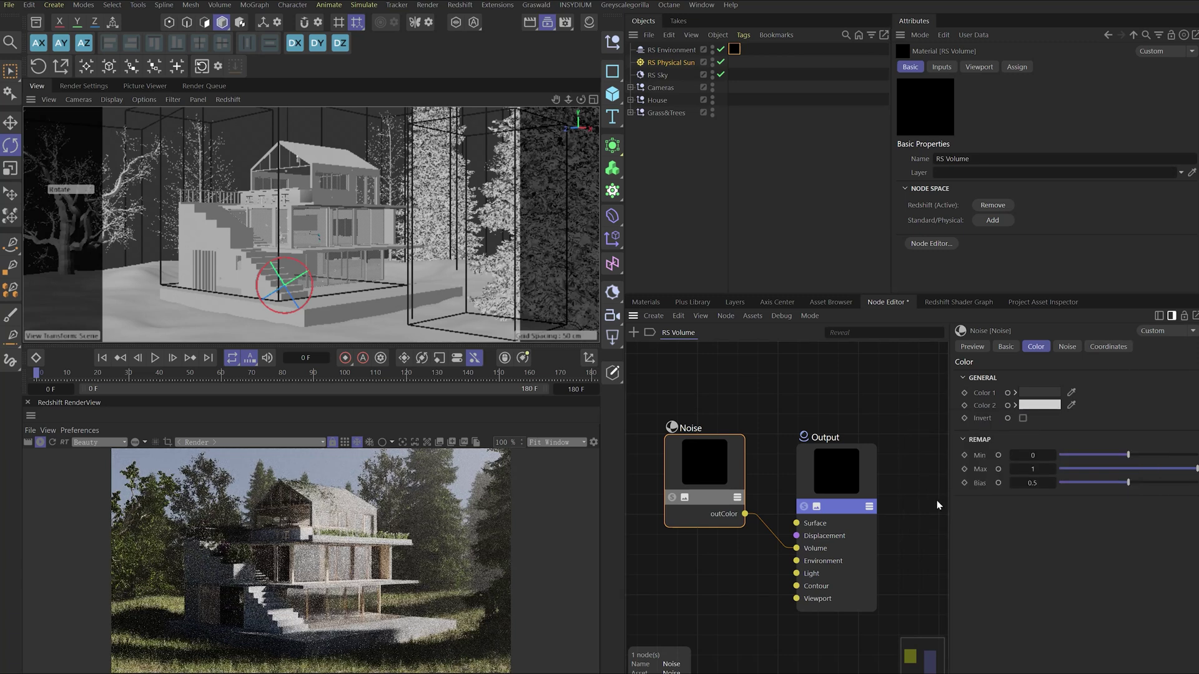
Set the RS Environment's volume scattering Anisotropy to 0.935.
left_click(671, 50)
left_click_drag(1186, 155, 1183, 154)
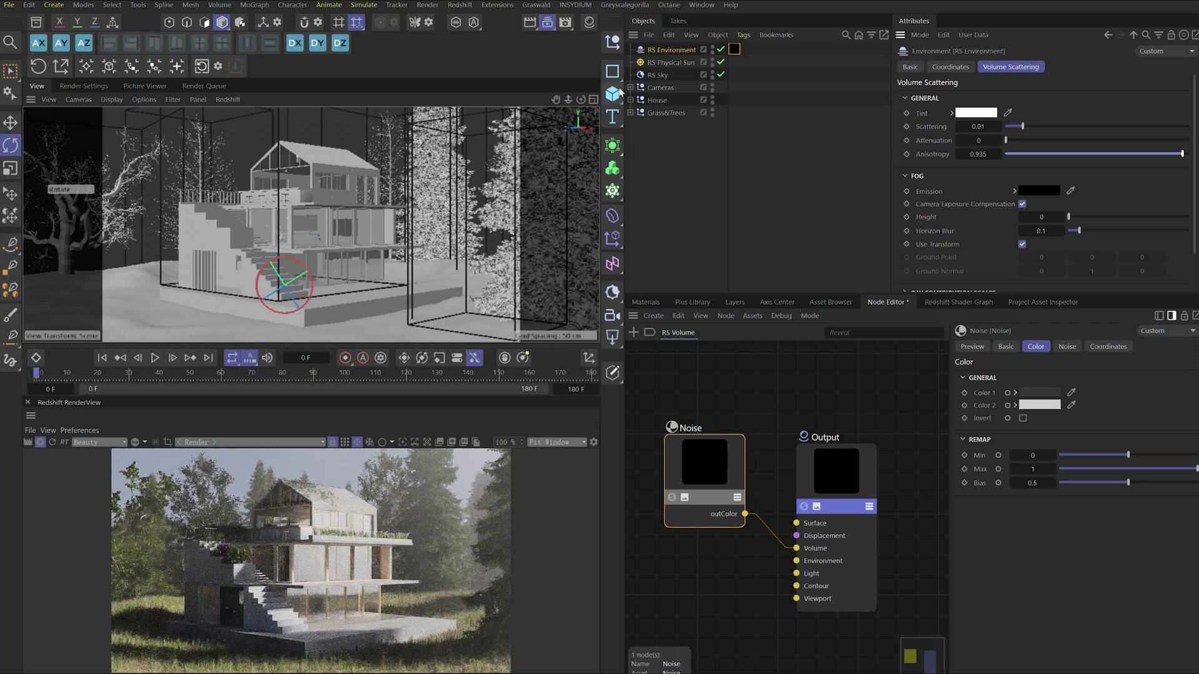
Add an RS Spot Light and place it high among the trees to the right of the house.
left_click(616, 342)
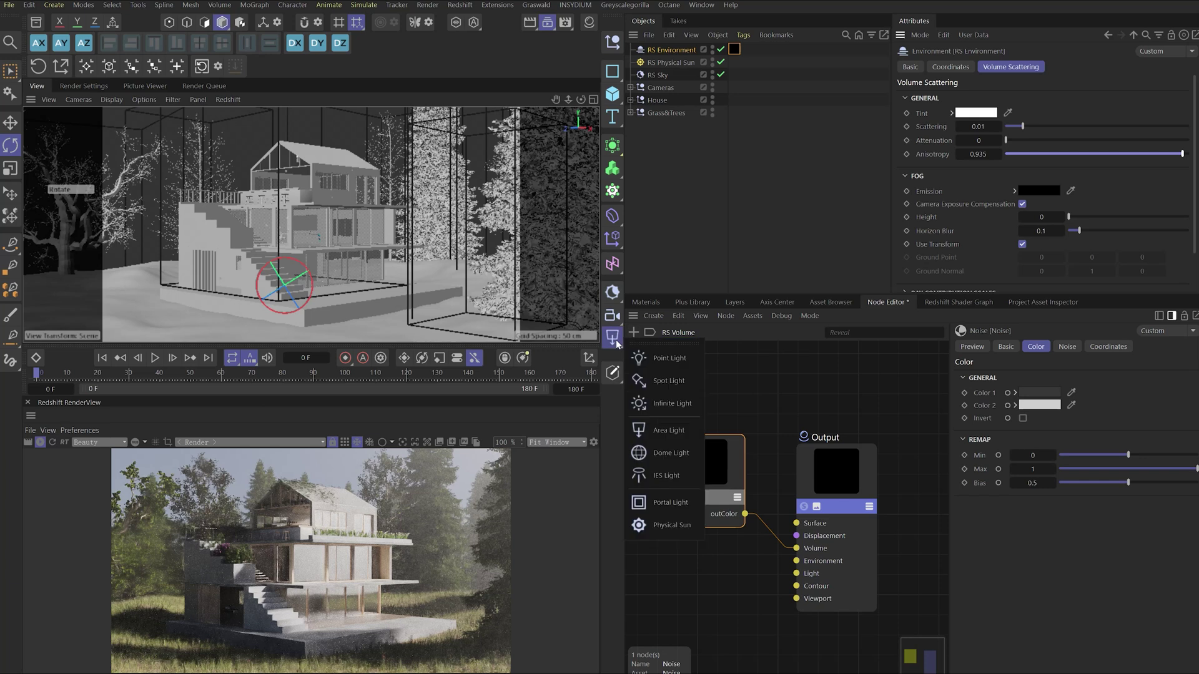
left_click(657, 379)
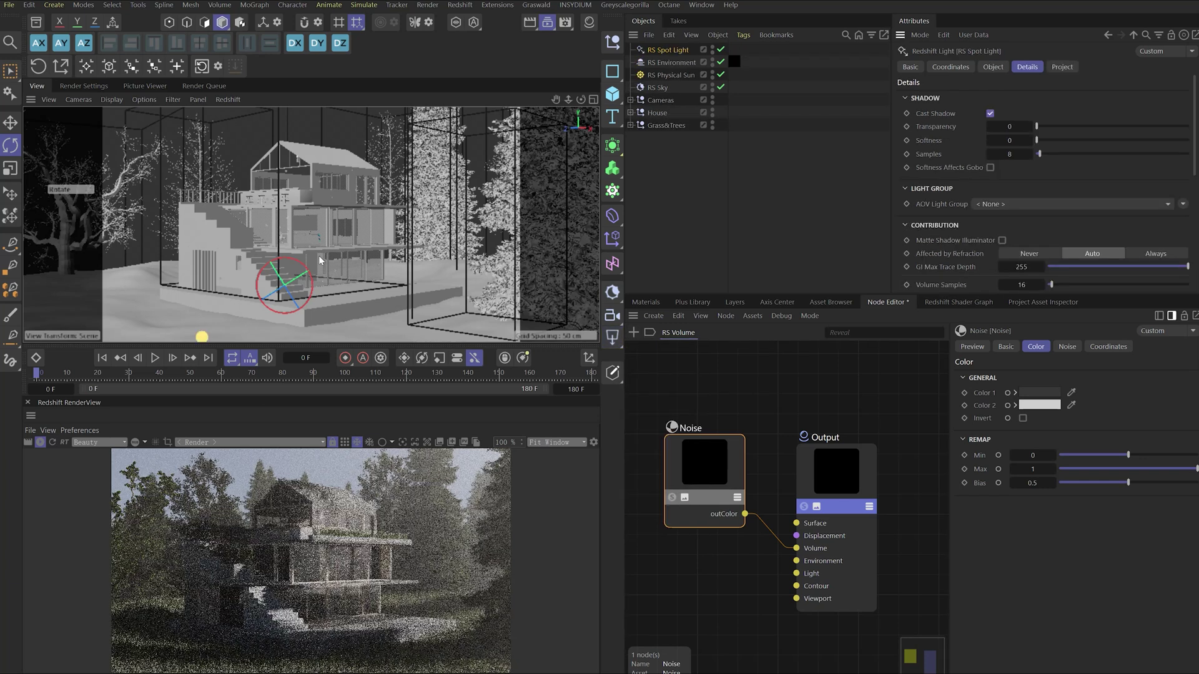
key("e")
left_click_drag(249, 305, 470, 188)
Set the RS Spot Light's Exposure (EV) to 10.
left_click(668, 49)
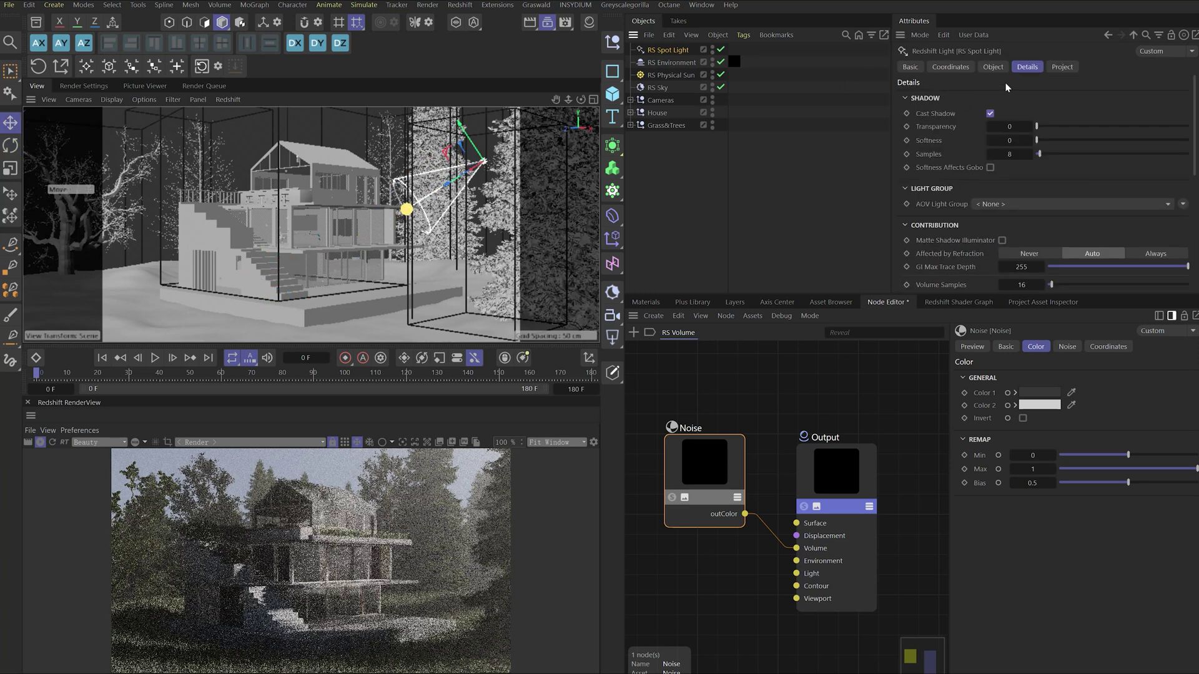
left_click(994, 69)
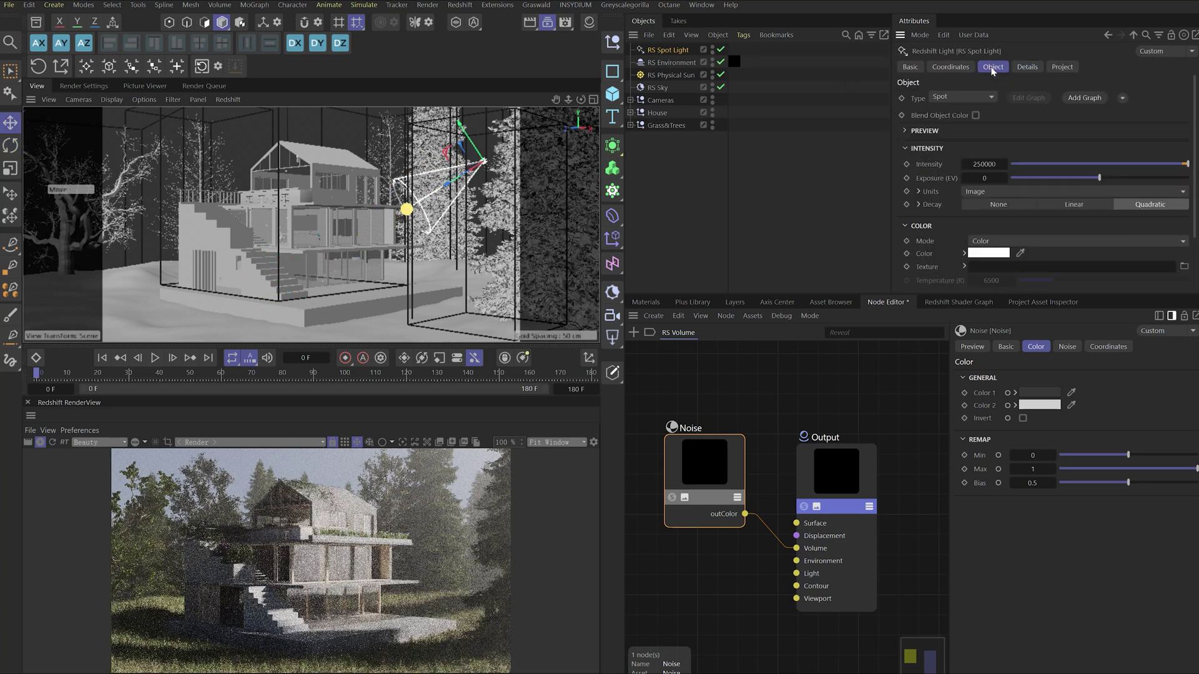
left_click(982, 179)
type("10")
key("Return")
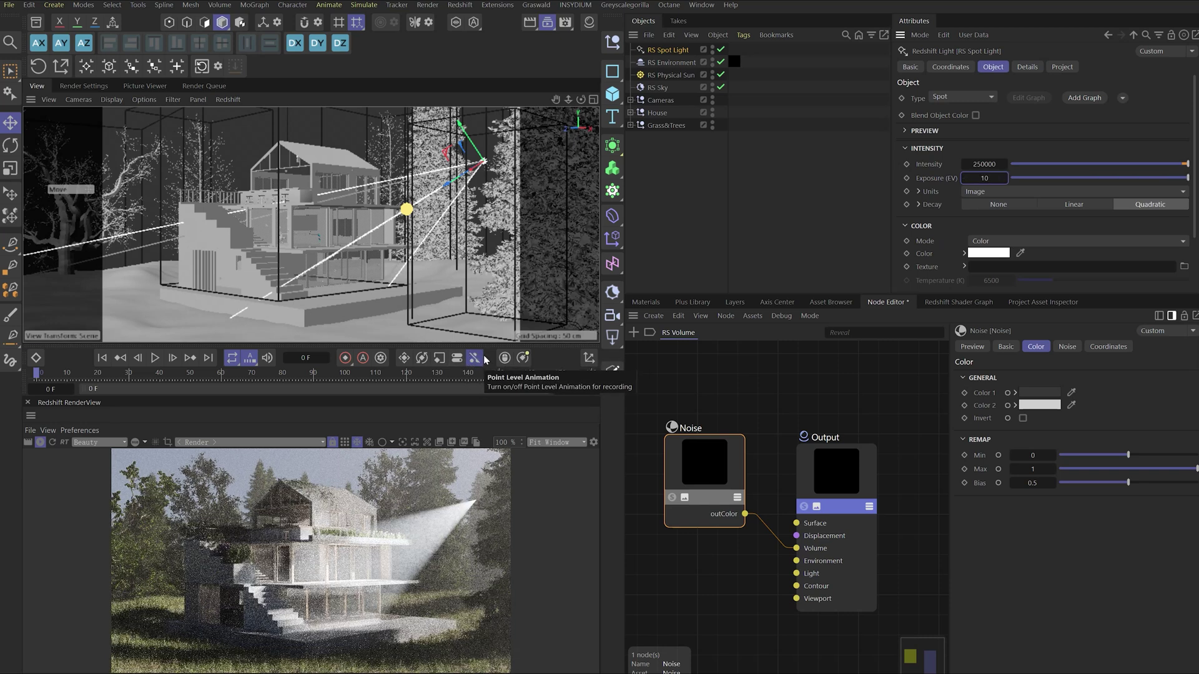
Load the Caustics 02 gobo from the Plus Library as the RS Spot Light's colour Texture.
left_click(695, 303)
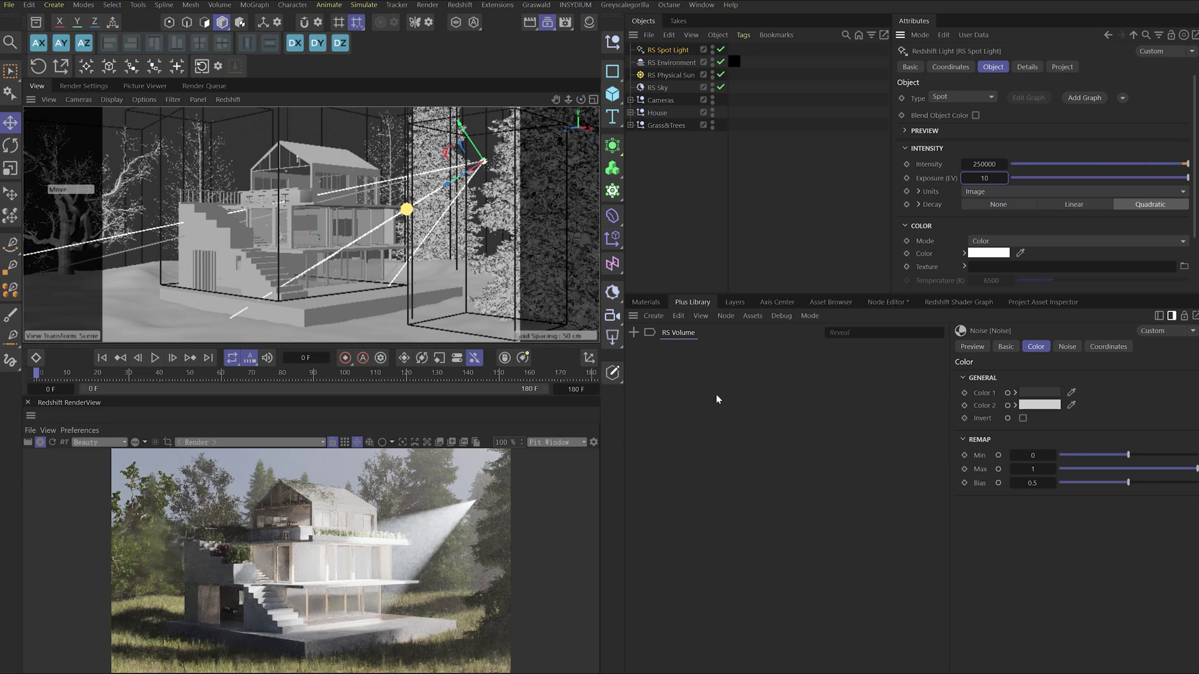
left_click(706, 343)
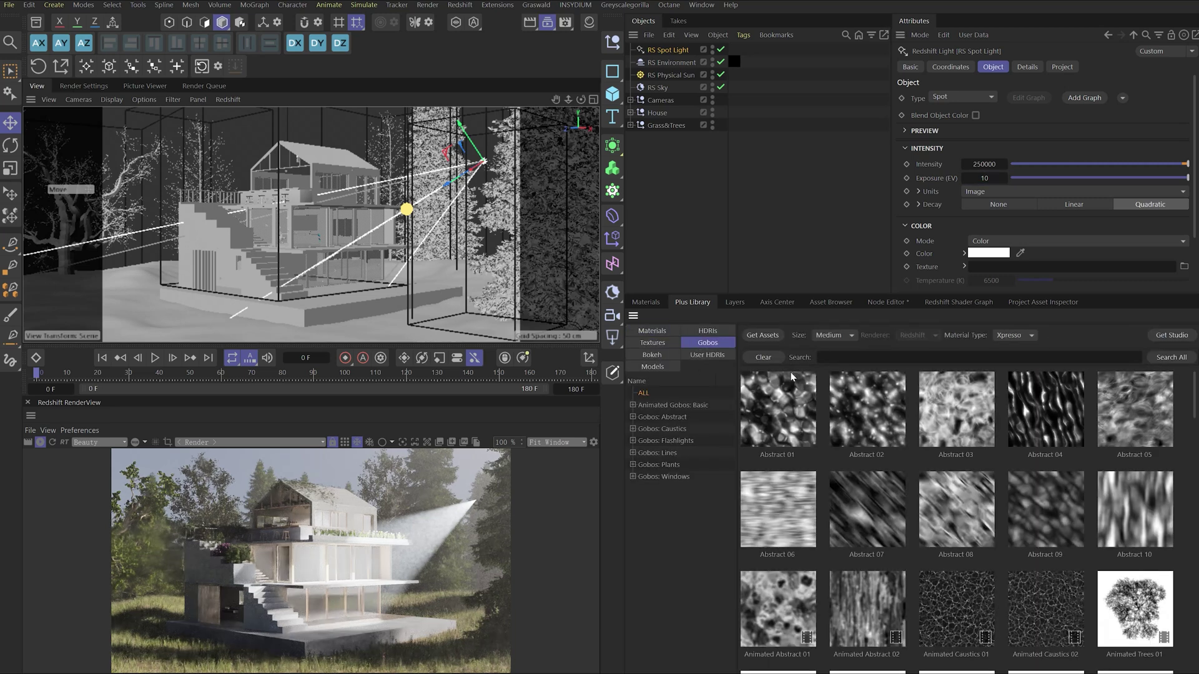
left_click(712, 429)
left_click_drag(867, 409, 999, 268)
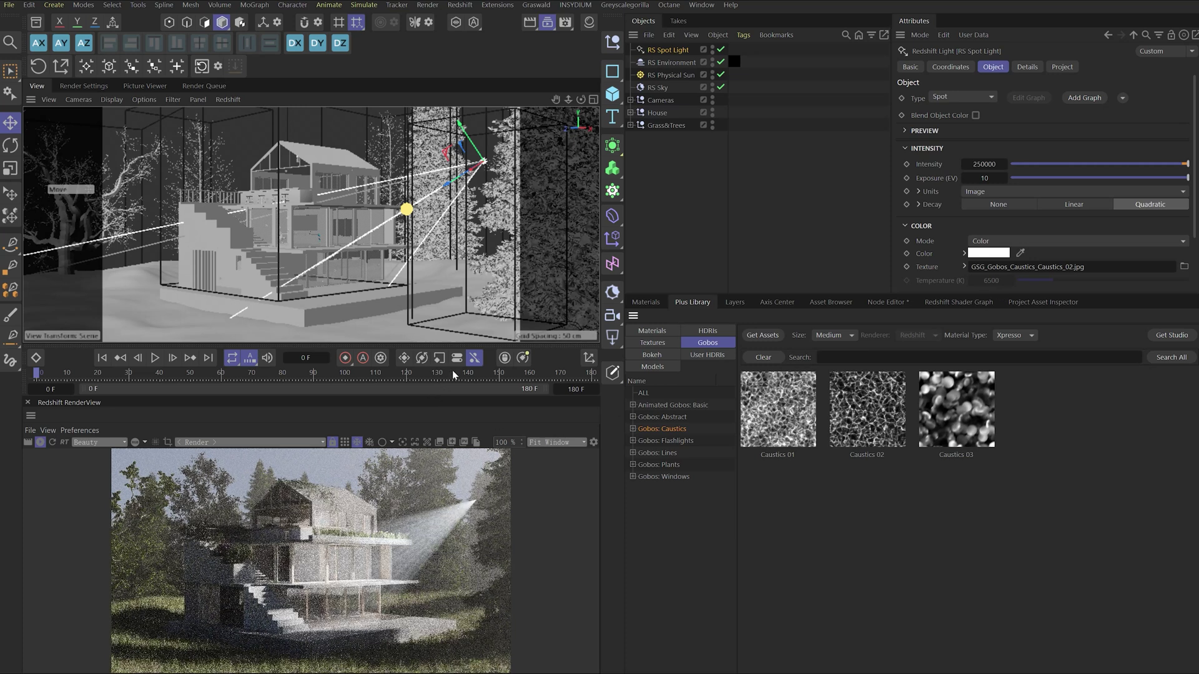
Switch the RS Spot Light's color mode to Color and Temperature and set the temperature to 4000 K.
left_click(1021, 243)
left_click(1018, 286)
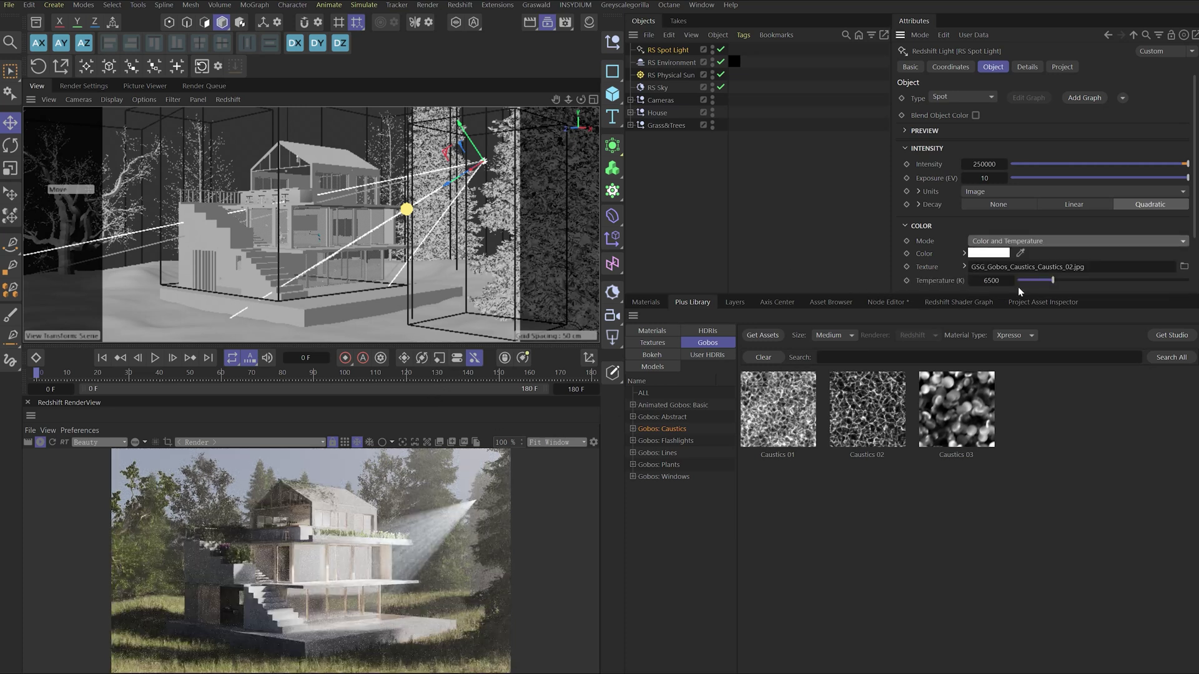
double_click(996, 281)
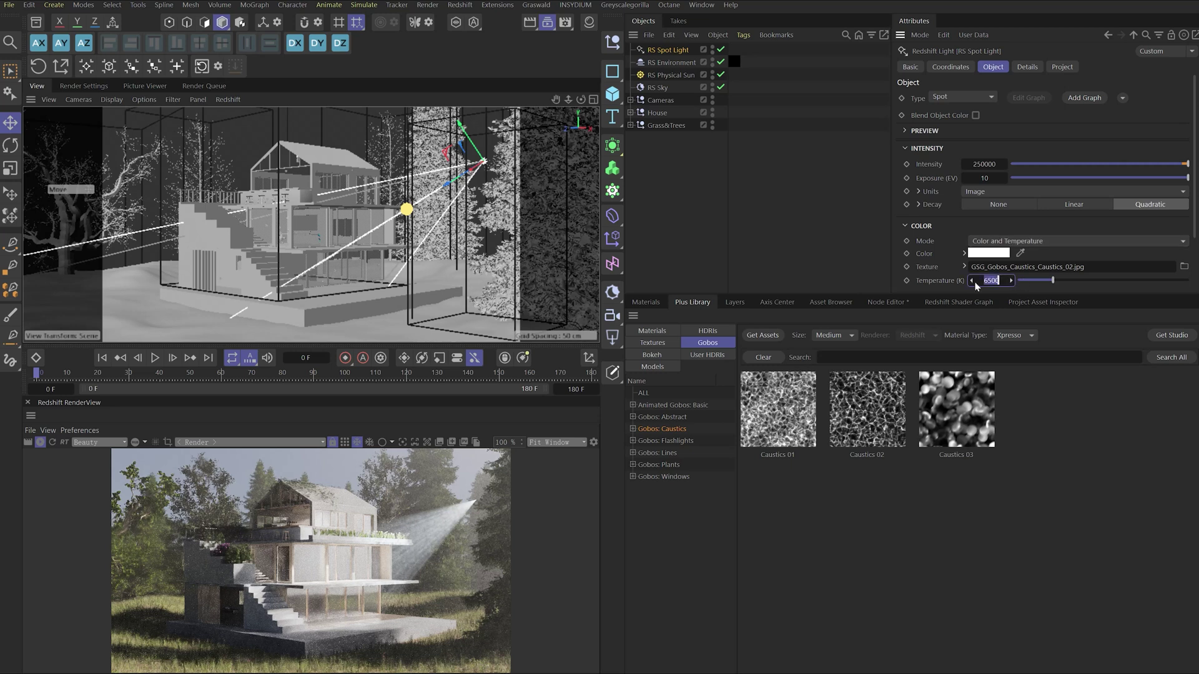
type("4000")
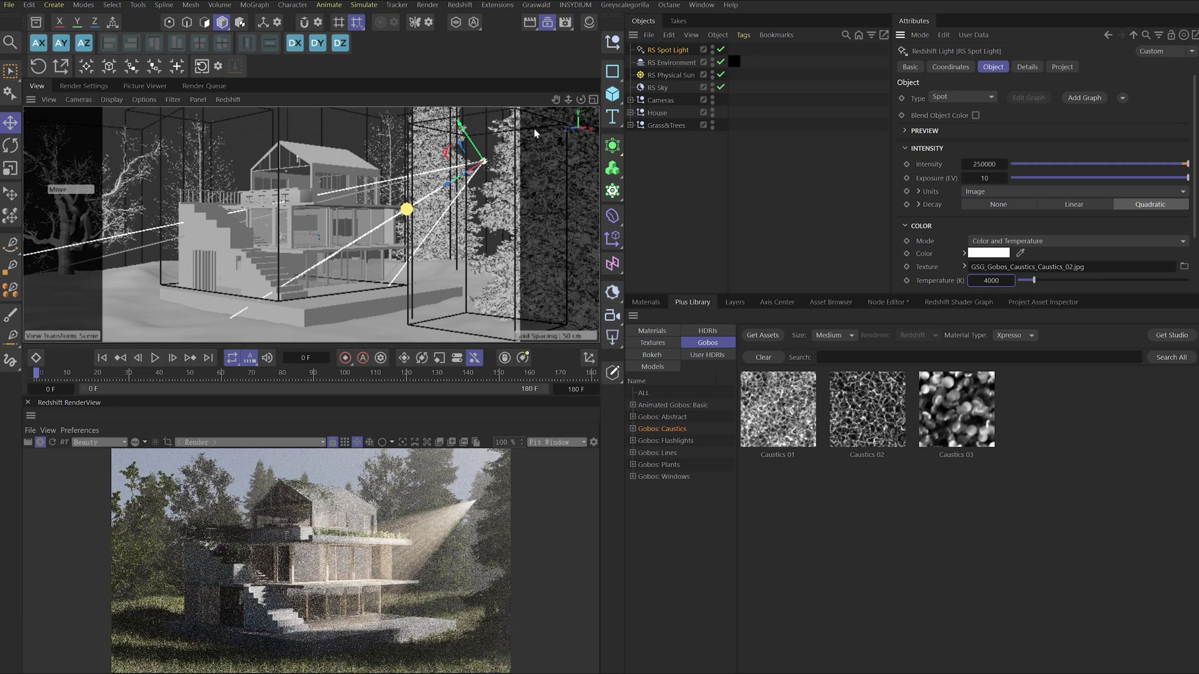
Set the RS Spot Light's Diffuse, Reflection, Transmission, Single Scattering, Multiple Scattering and Global Illumination contributions to 0, leaving Volume at 1.
left_click(1027, 67)
scroll(1020, 125, "down", 3)
left_click_drag(1062, 193, 1004, 236)
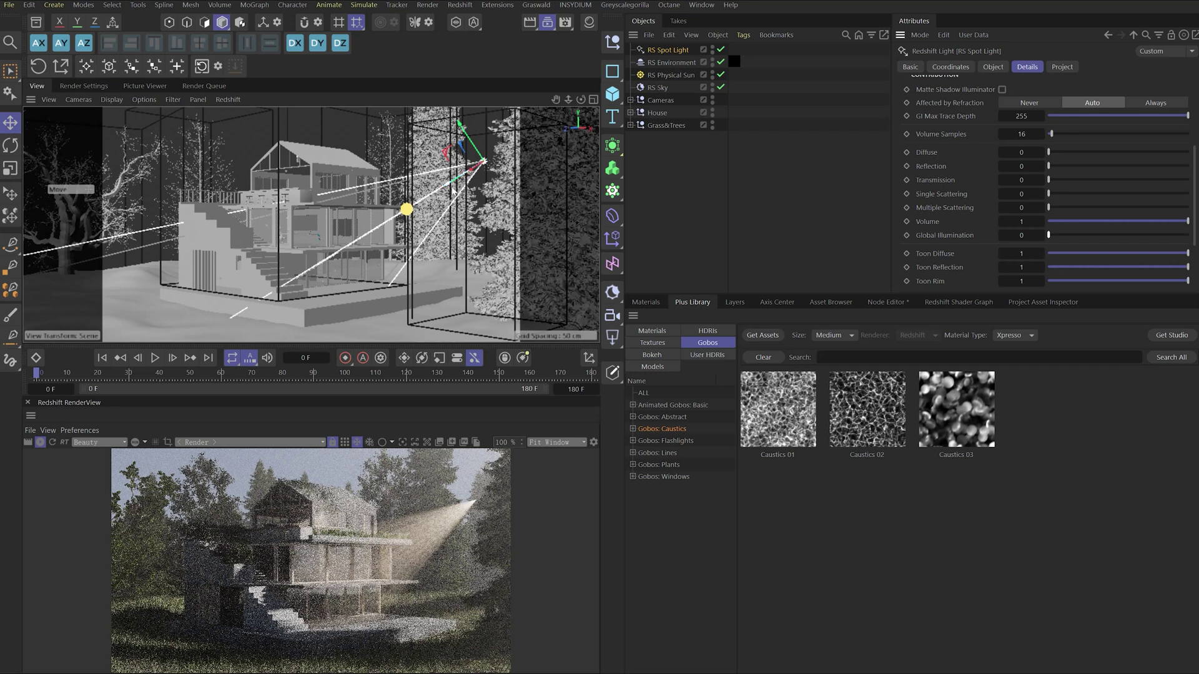
Move the RS Spot Light farther right behind the trees and set its Cone Angle to 50.1° and Falloff Angle to 16°.
left_click_drag(458, 190, 533, 173)
left_click(993, 67)
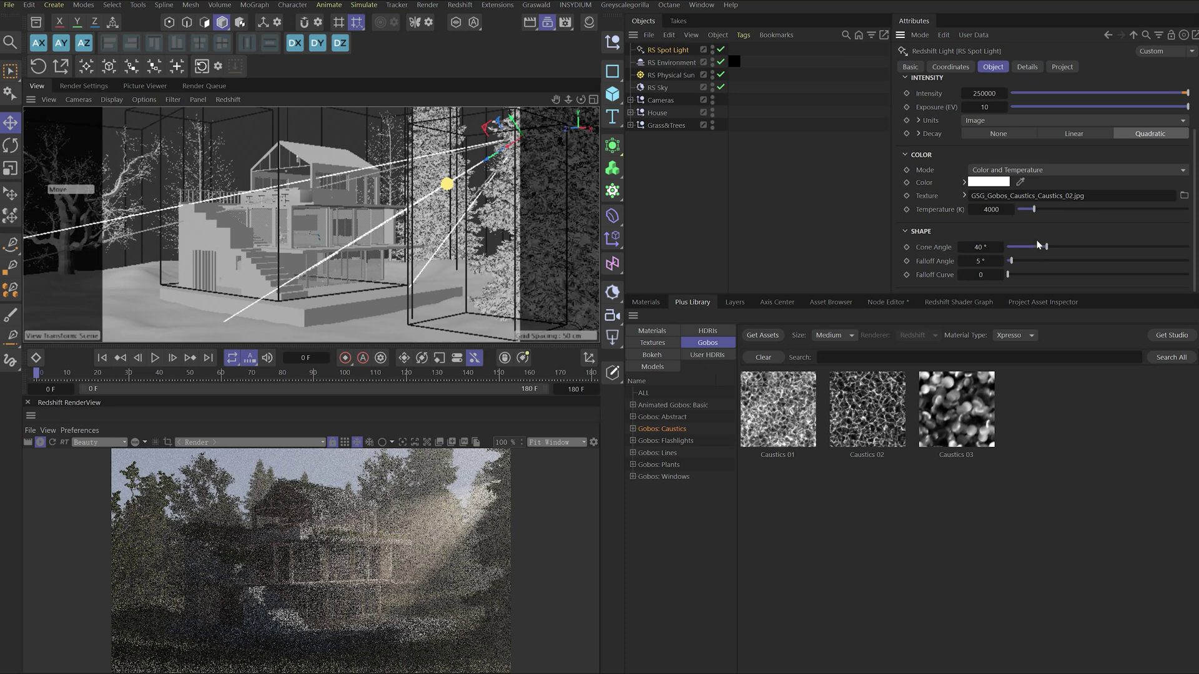
left_click_drag(1038, 247, 1058, 247)
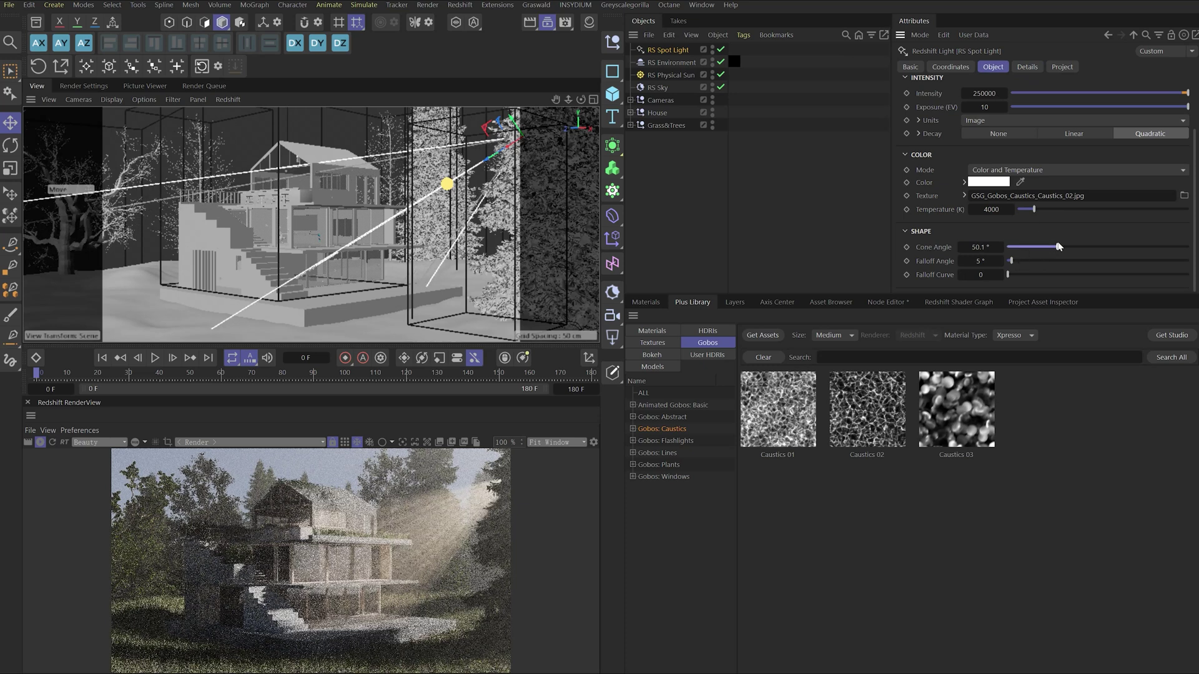
left_click_drag(1011, 260, 1023, 264)
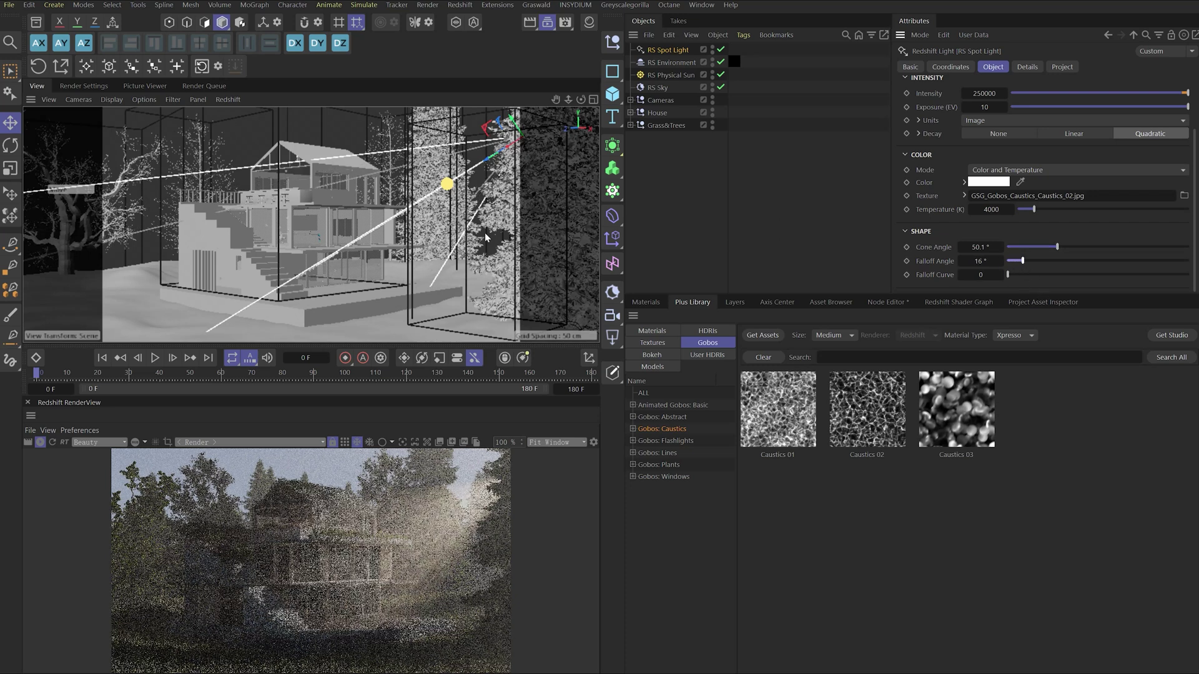
left_click_drag(490, 169, 509, 143)
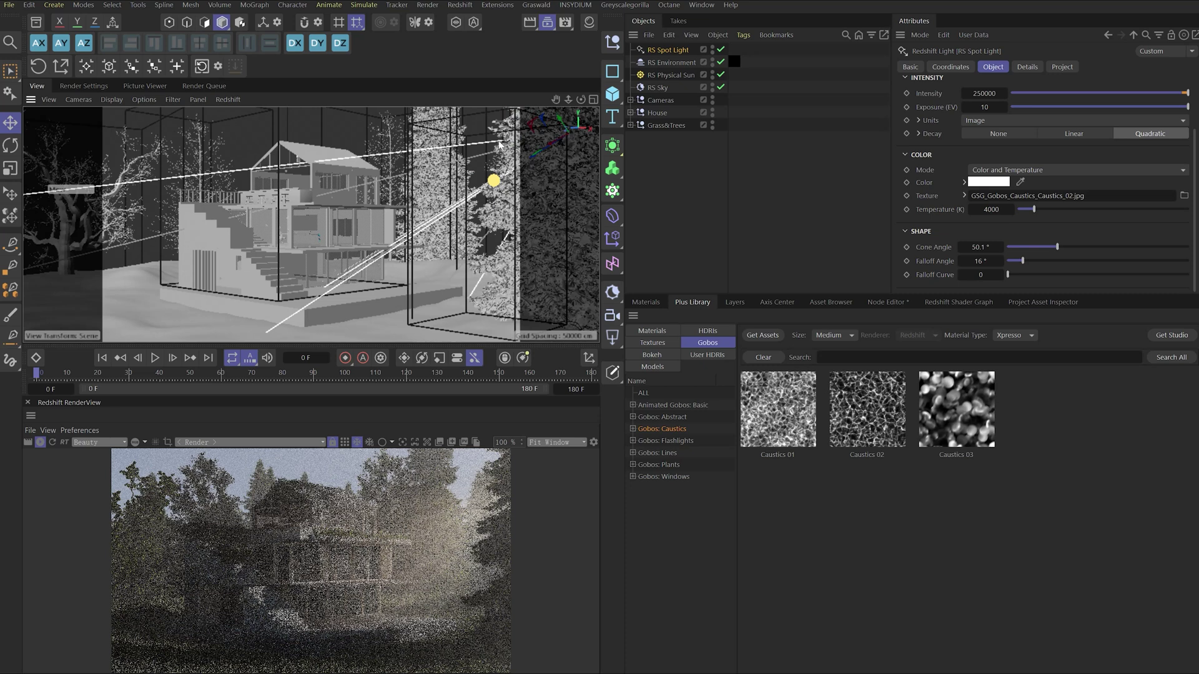
left_click_drag(536, 160, 547, 153)
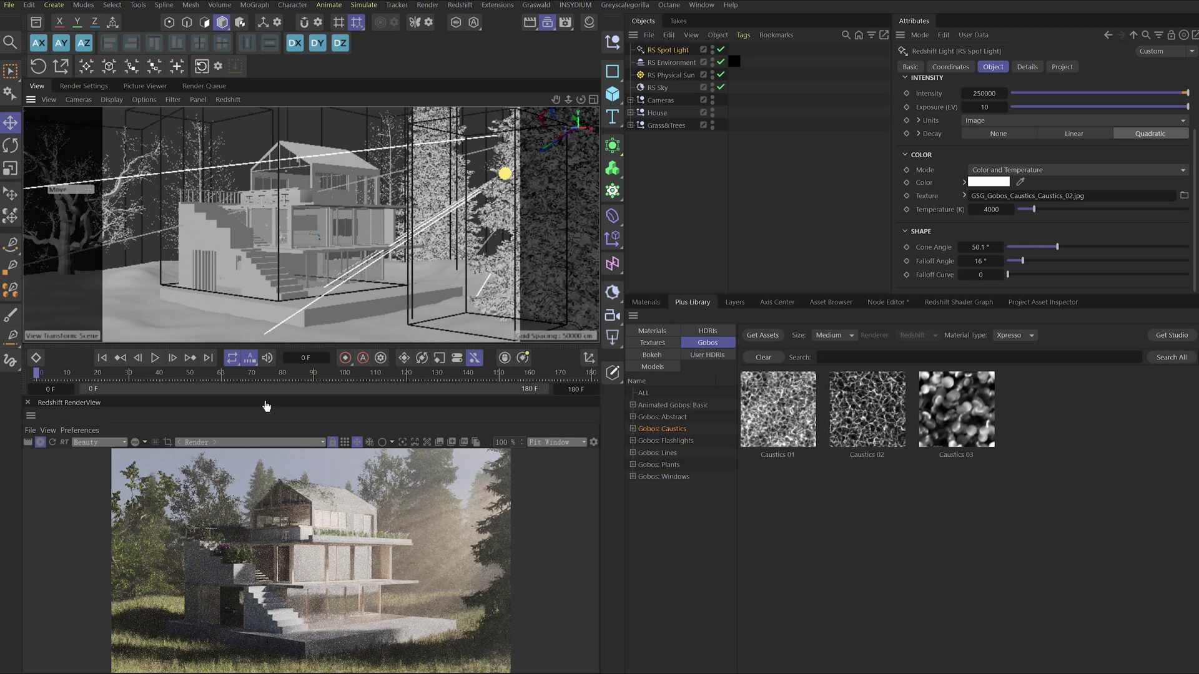
Make RS_Render the active render setting and return to the viewport.
left_click(83, 86)
left_click(63, 307)
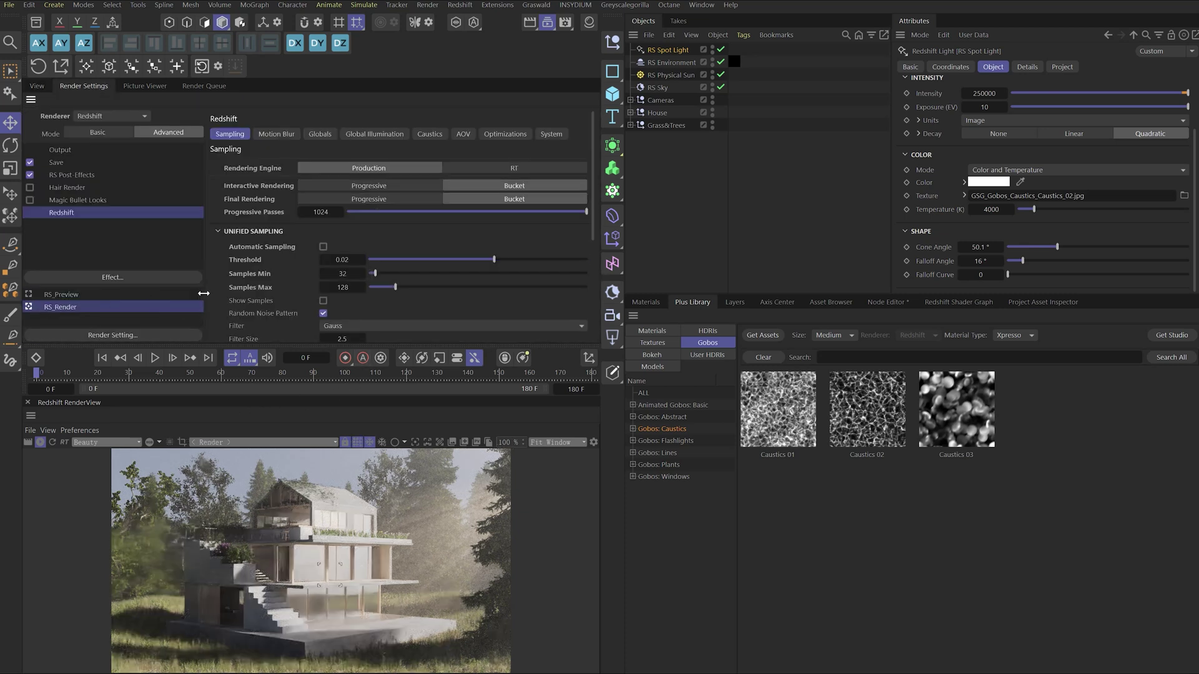
left_click(40, 87)
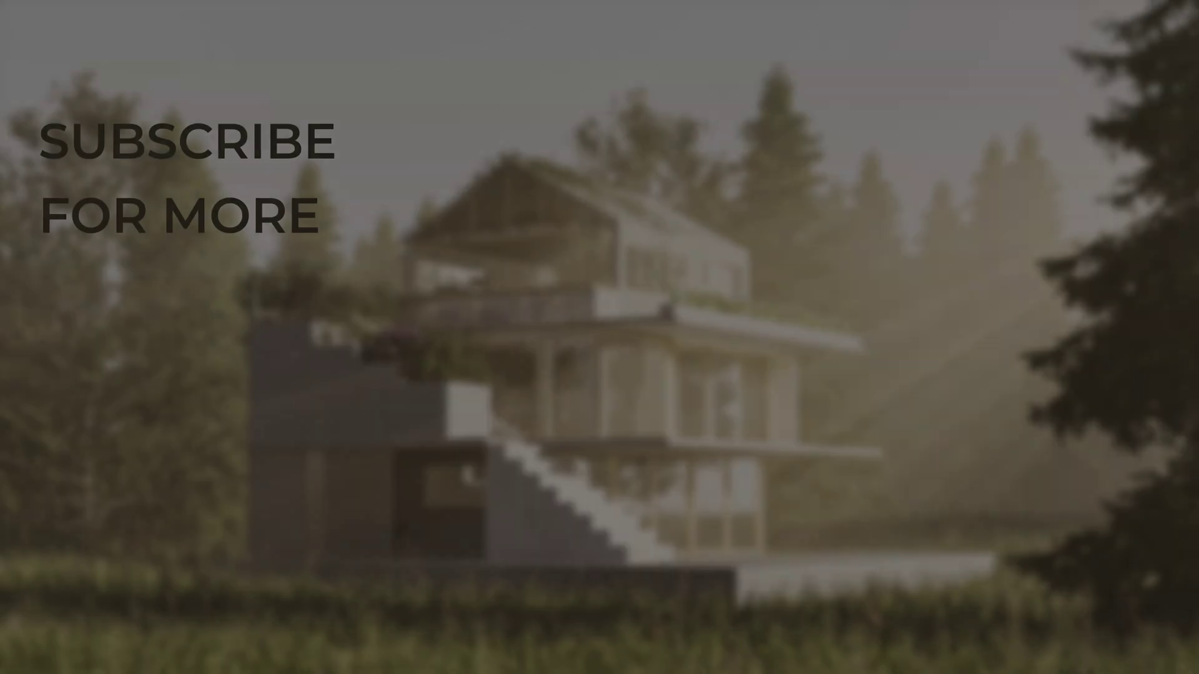